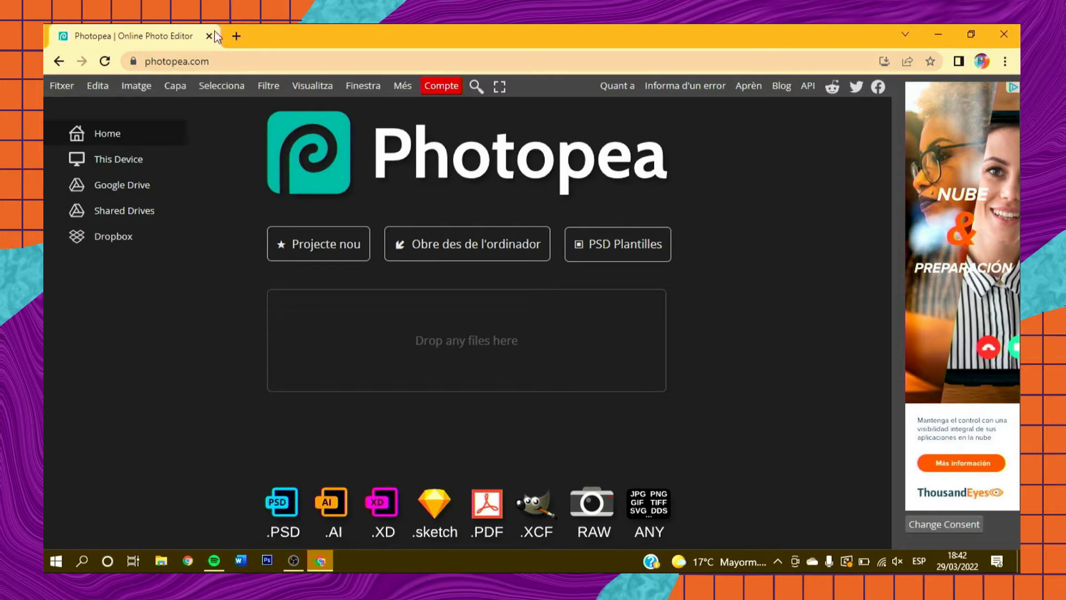
Search the web for gimp in a separate browser tab and close that tab
click(235, 35)
text(gi)
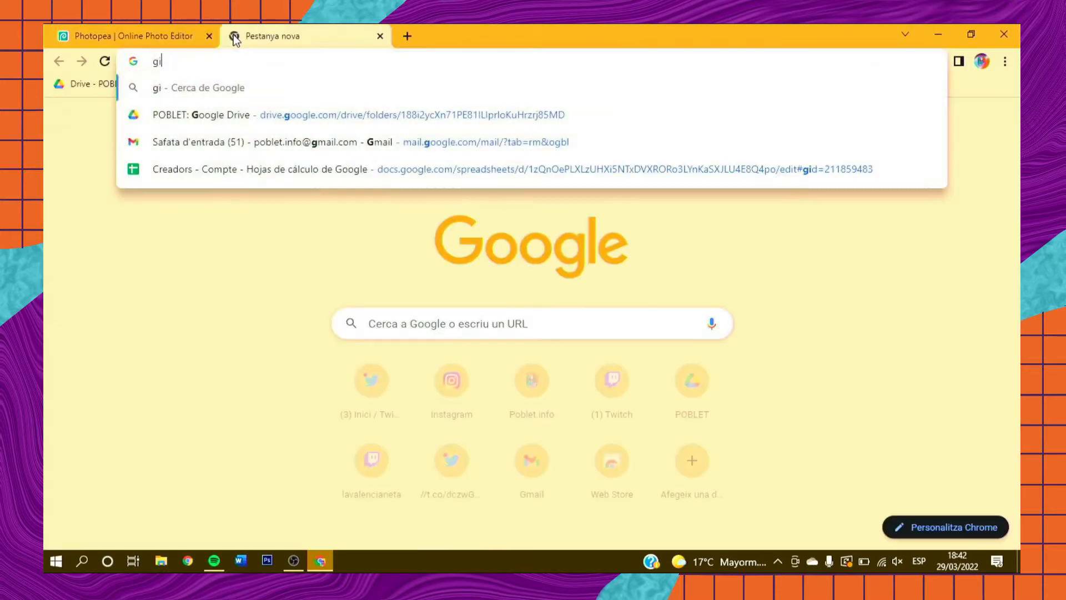
text(mp)
key(Return)
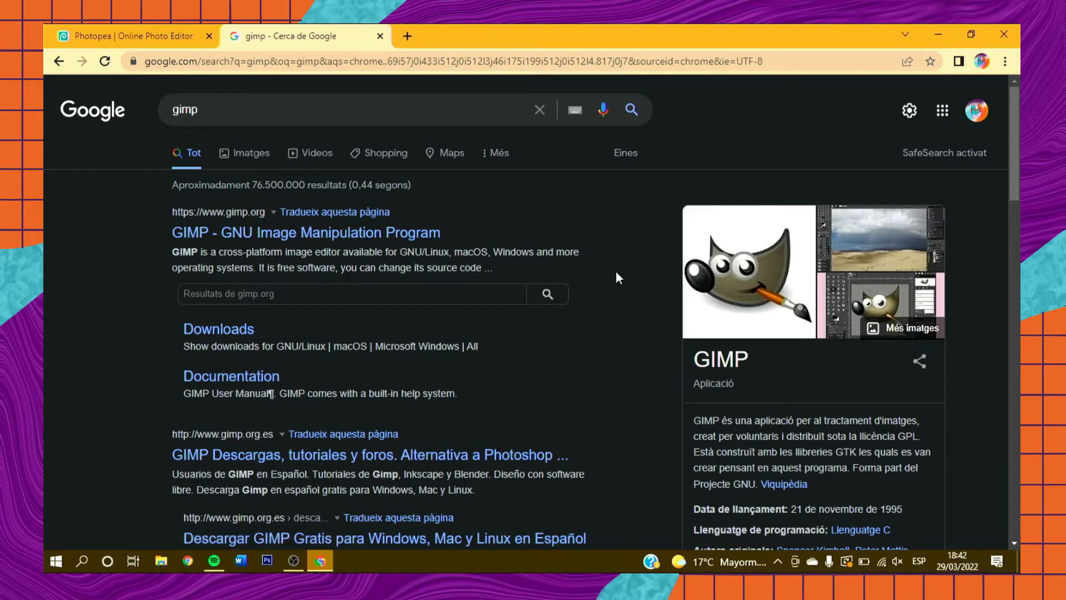
click(379, 35)
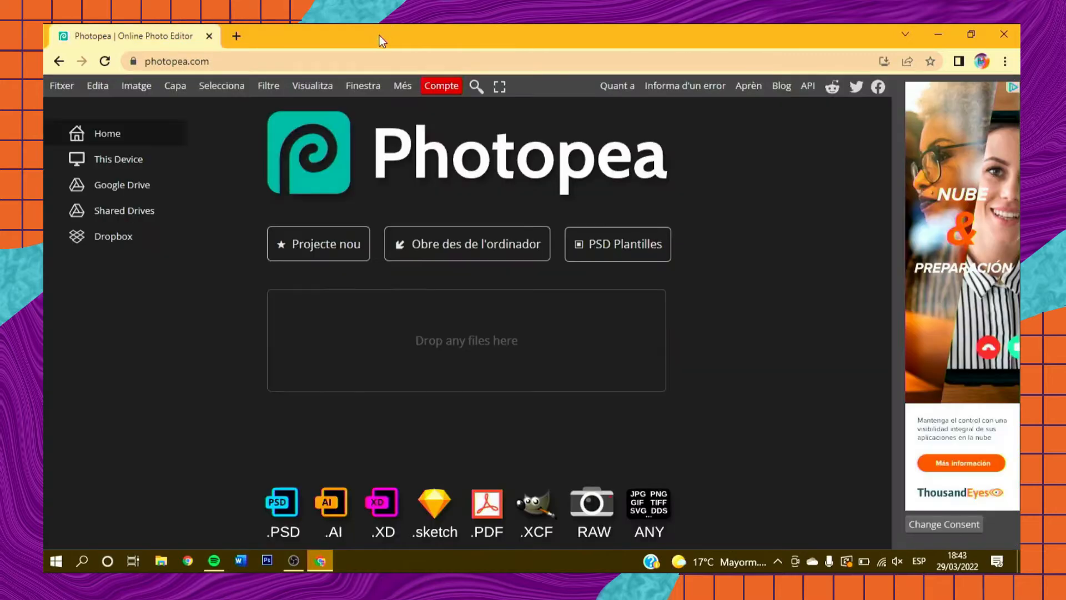
Show the editor in full screen and open the new project setup at its name and width values
click(502, 88)
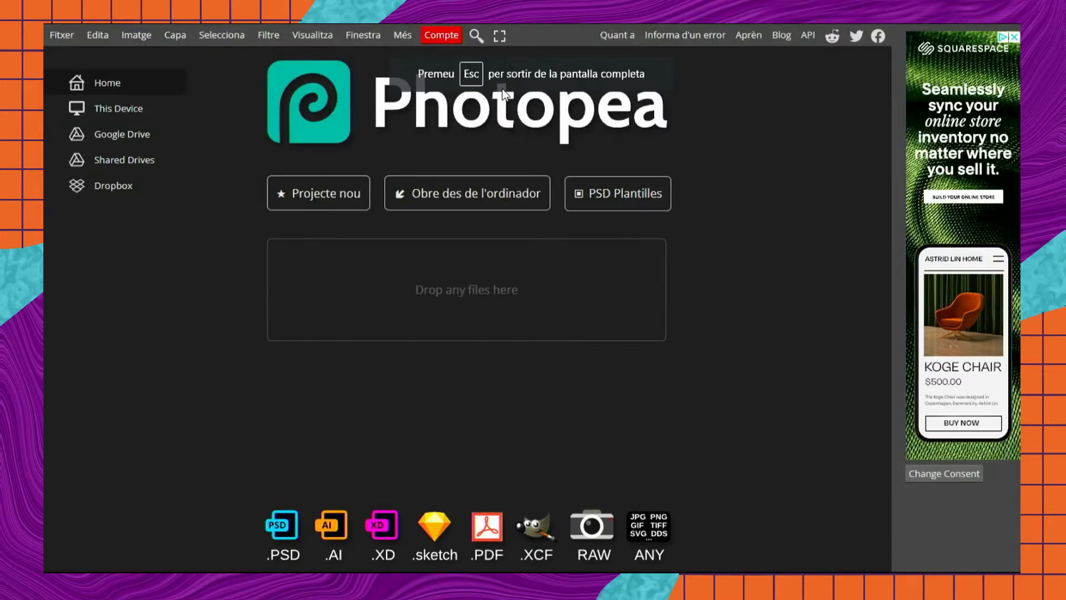
click(357, 200)
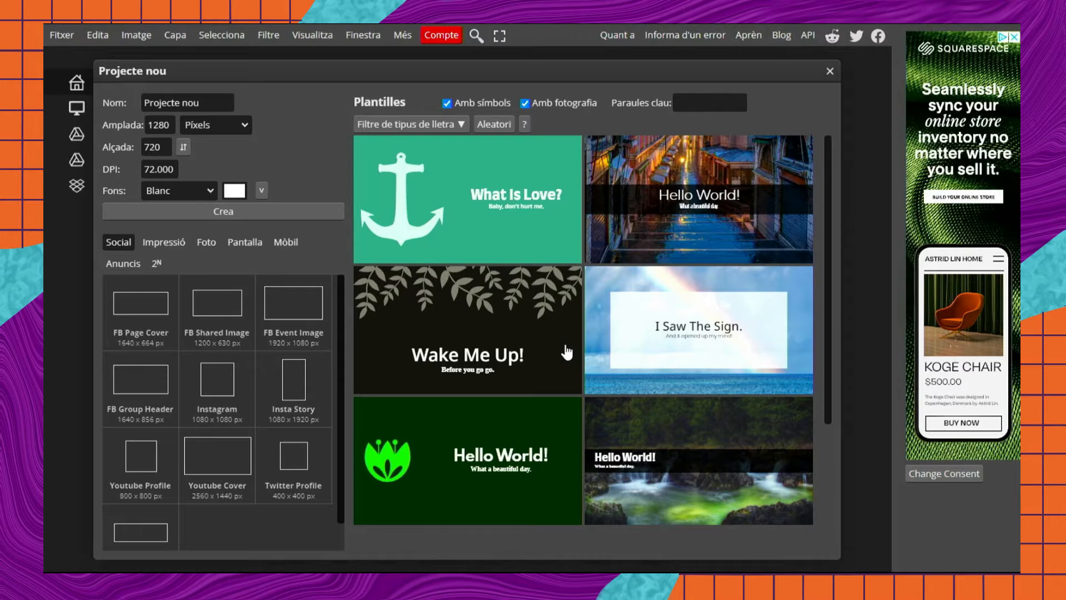
click(199, 98)
click(160, 128)
Leave full screen, switch to OBS, check the base canvas resolution in the video settings, and return to Photopea
key(F11)
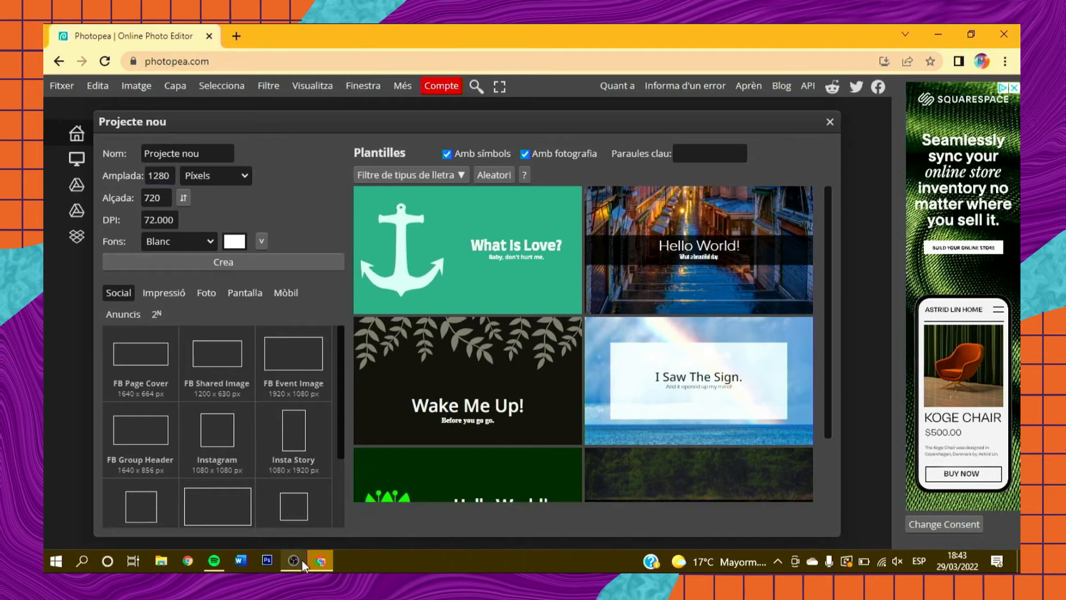
click(300, 561)
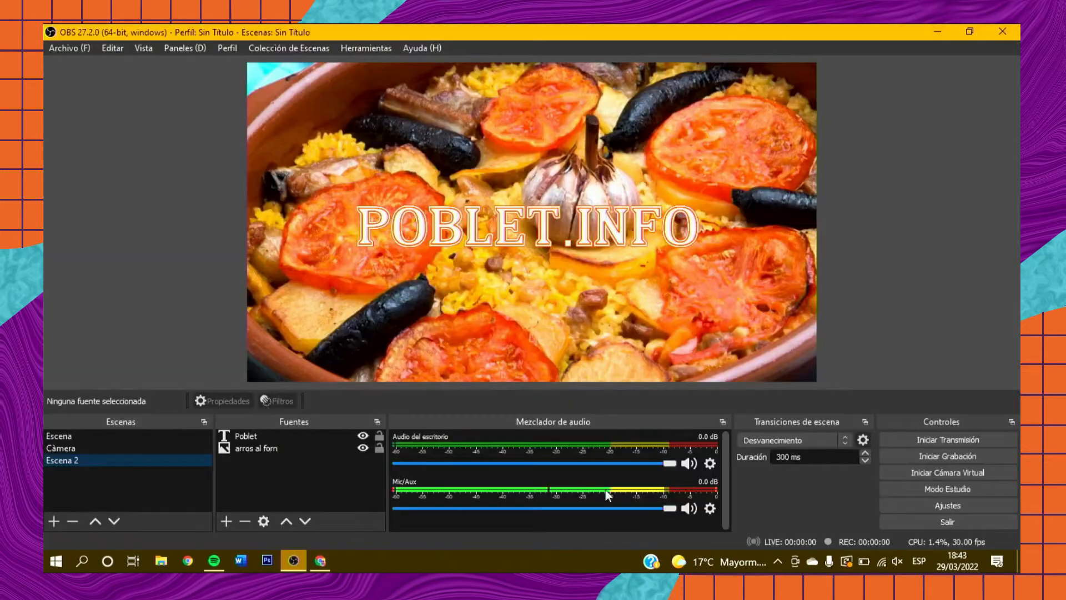
click(921, 503)
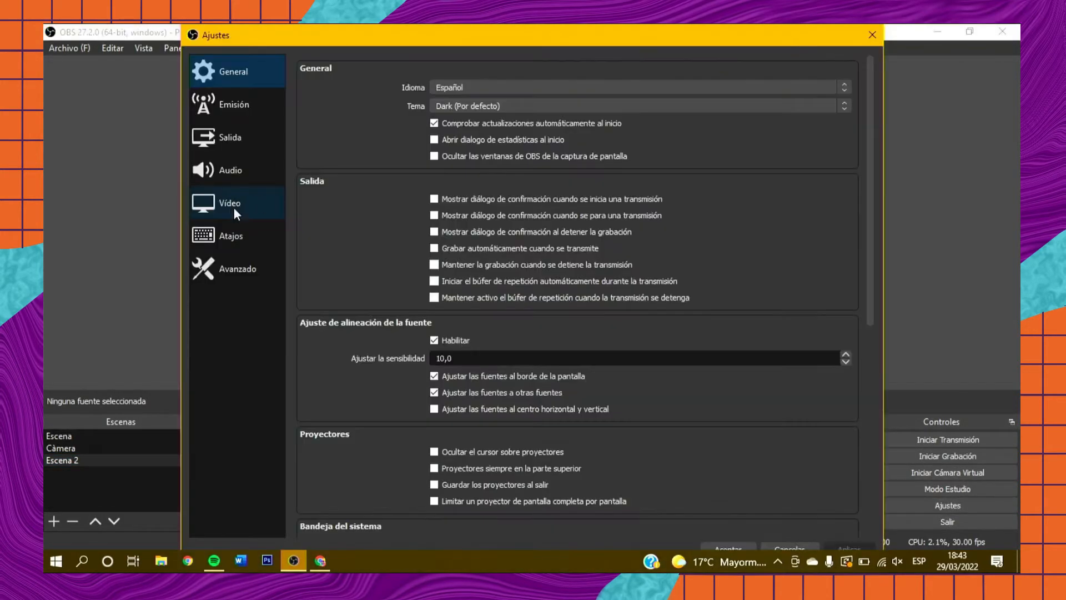
click(233, 203)
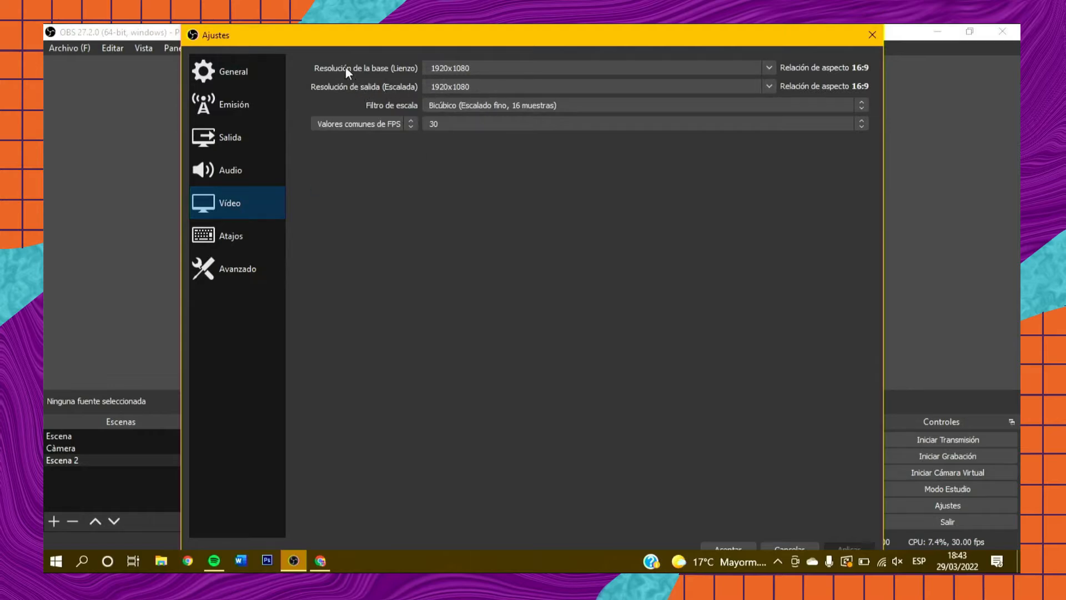
double_click(426, 69)
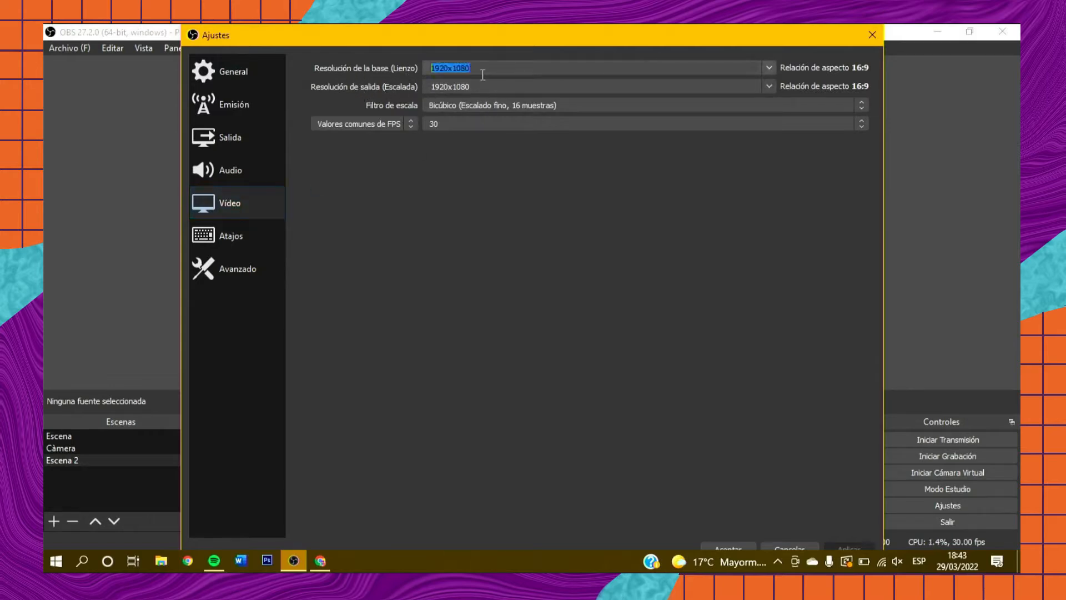
click(872, 34)
click(934, 35)
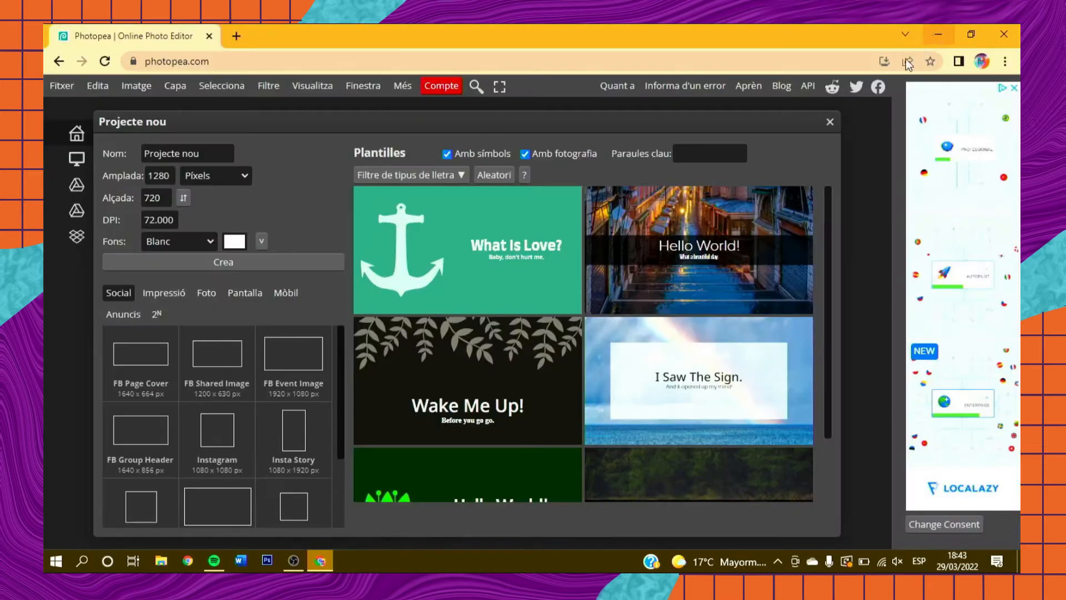
Return to full screen and set the new project's width to 1920 and height to 1080 pixels
click(499, 86)
click(169, 122)
double_click(169, 123)
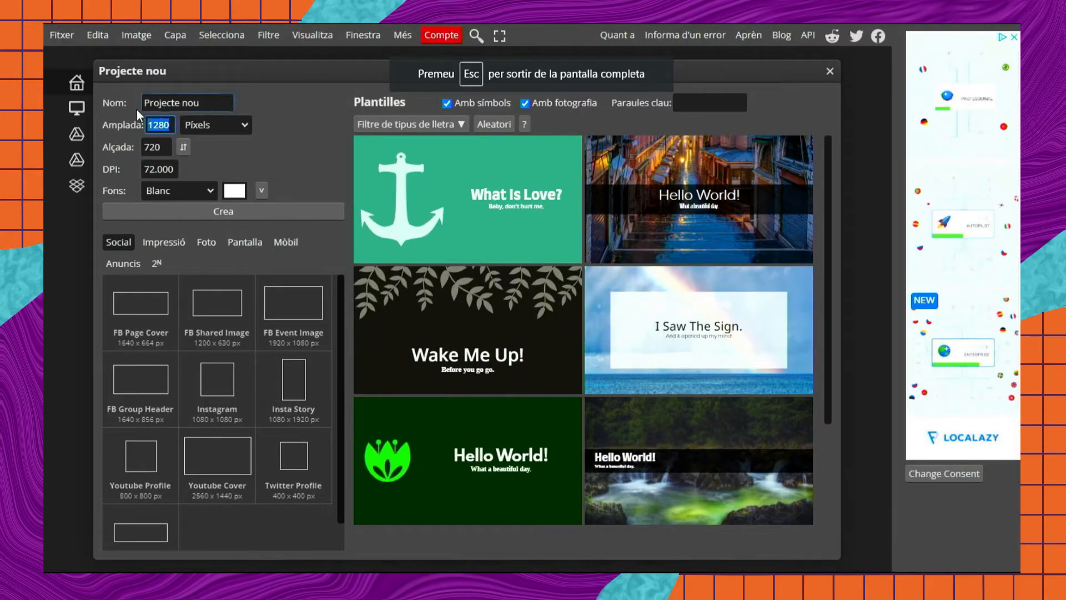
text(192)
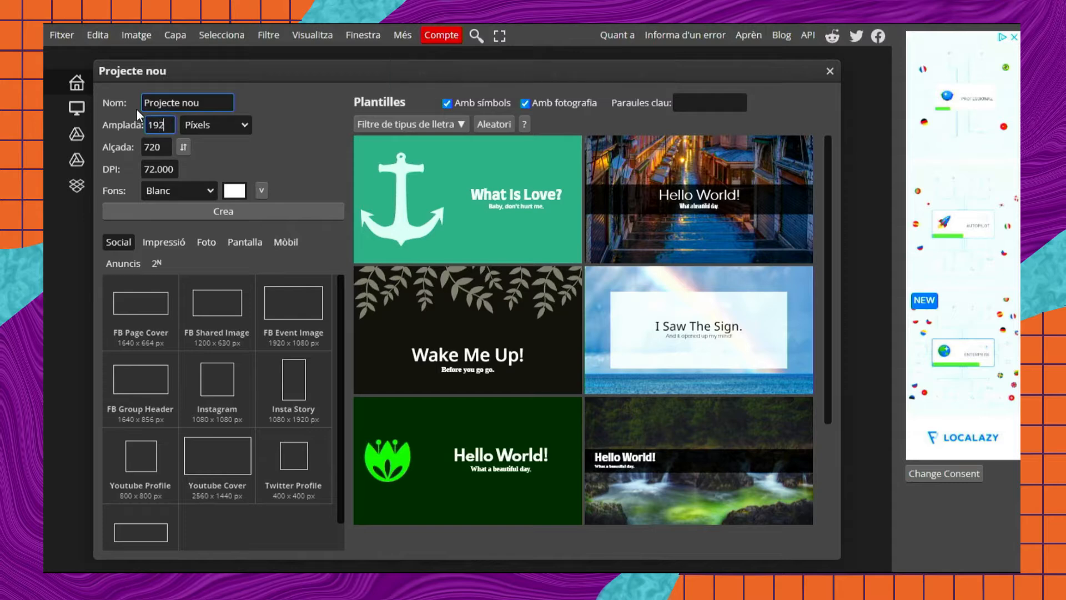
key(Tab)
key(Tab)
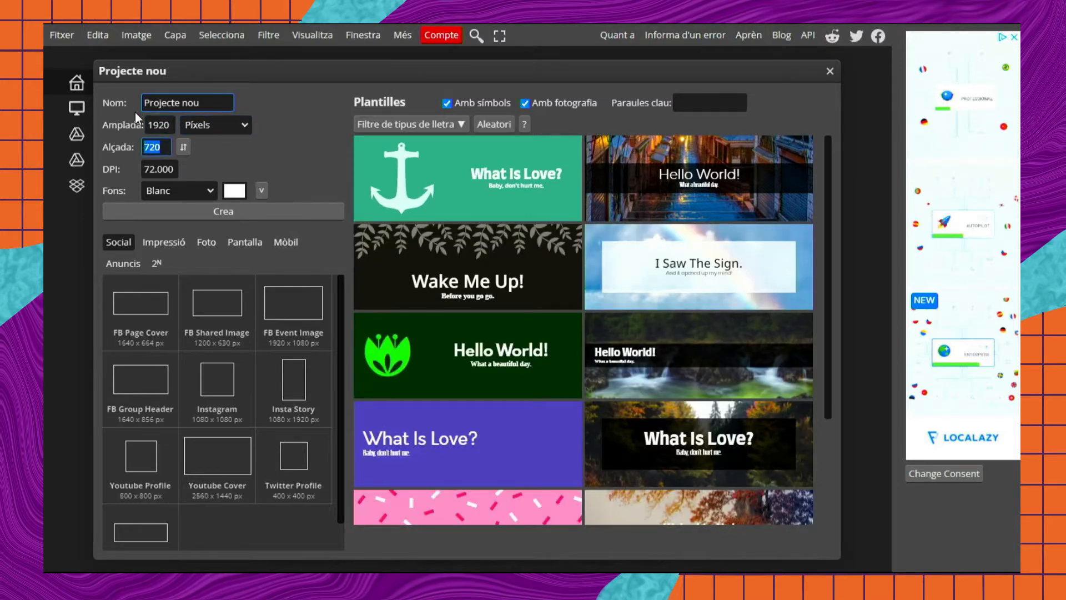
text(1080)
Give the new project a transparent background and create it
click(212, 192)
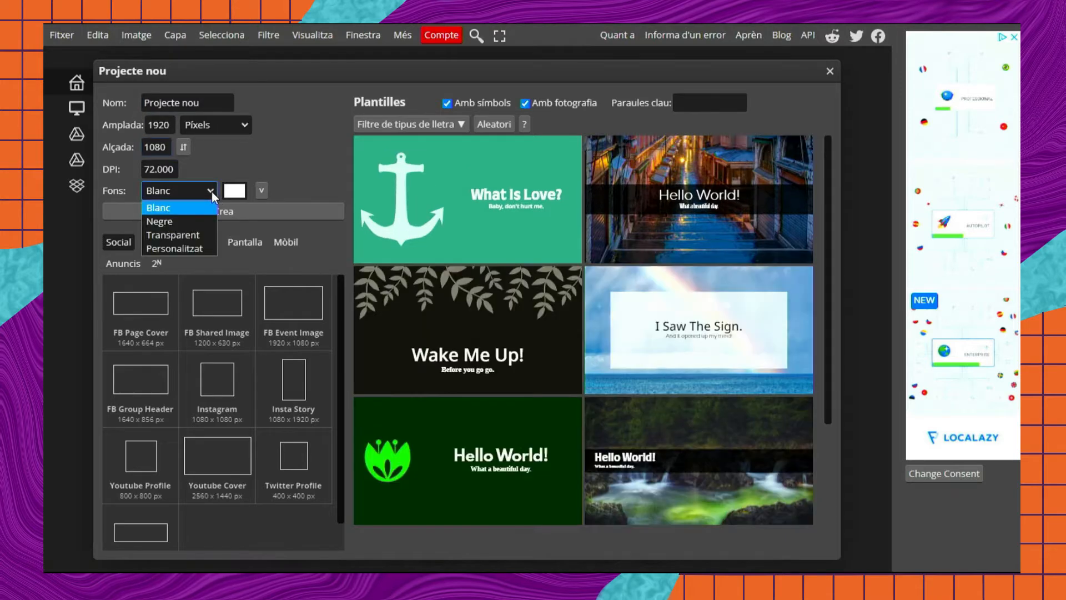
click(206, 235)
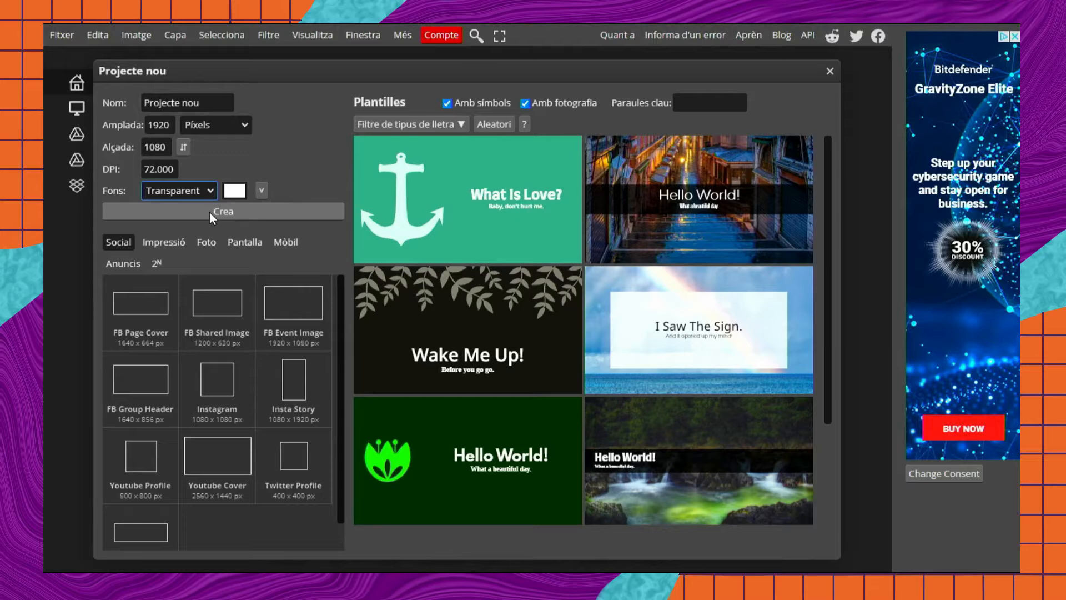
click(210, 213)
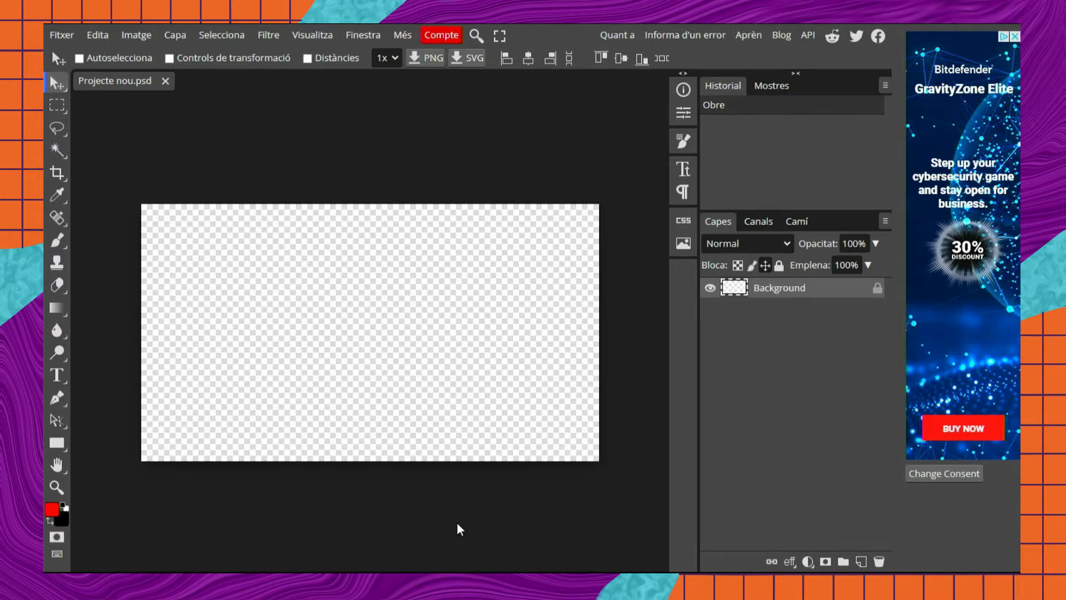
Leave full screen, search Google Images for "fondo morado" in a new browser tab, and show the search filters
key(F11)
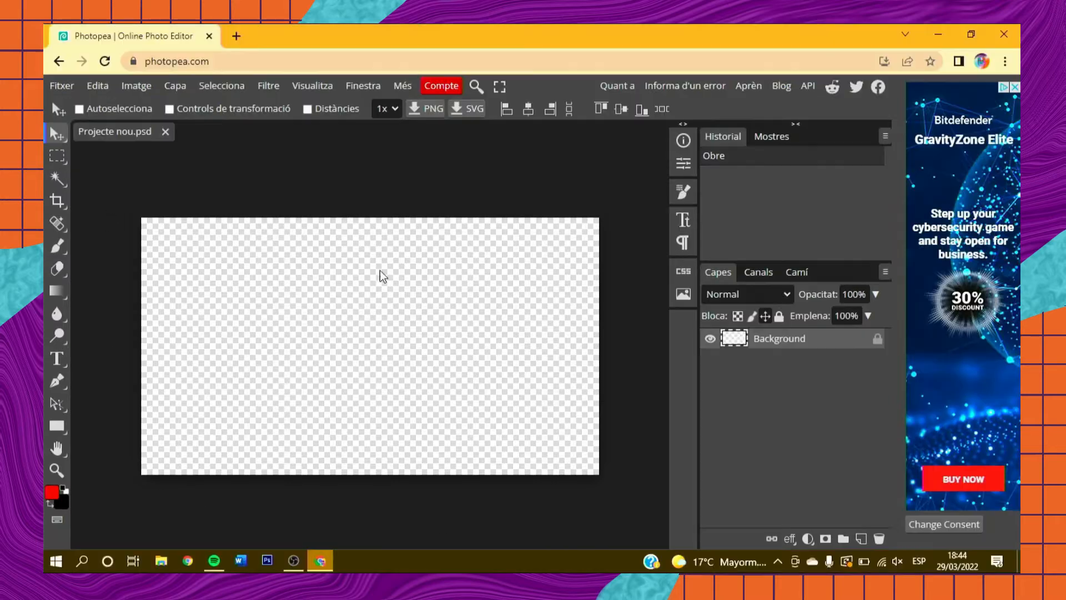
click(239, 35)
text(fo)
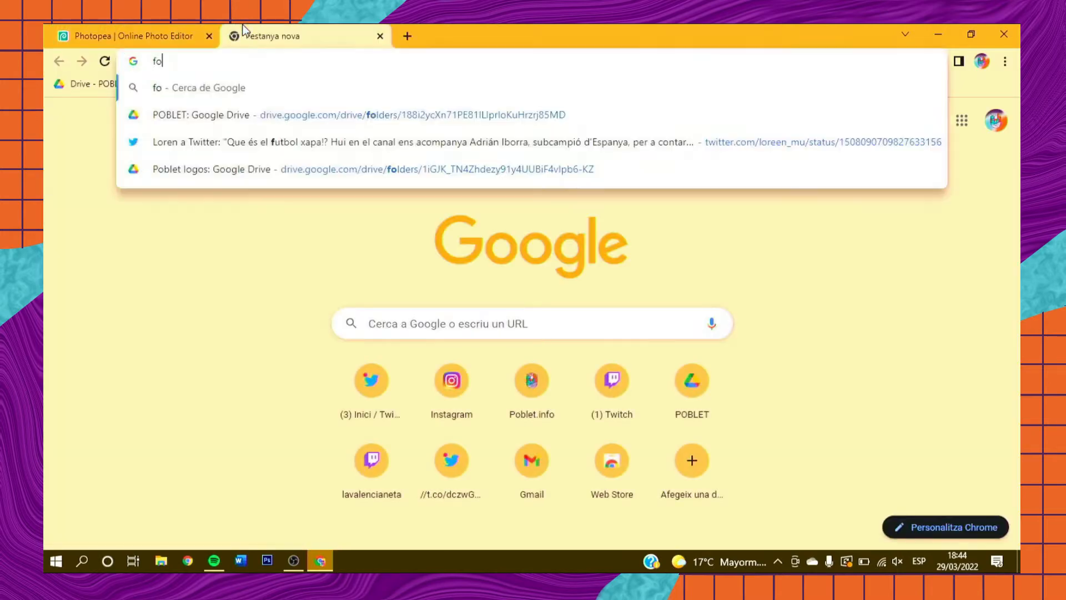
text(ndo mordado)
key(Return)
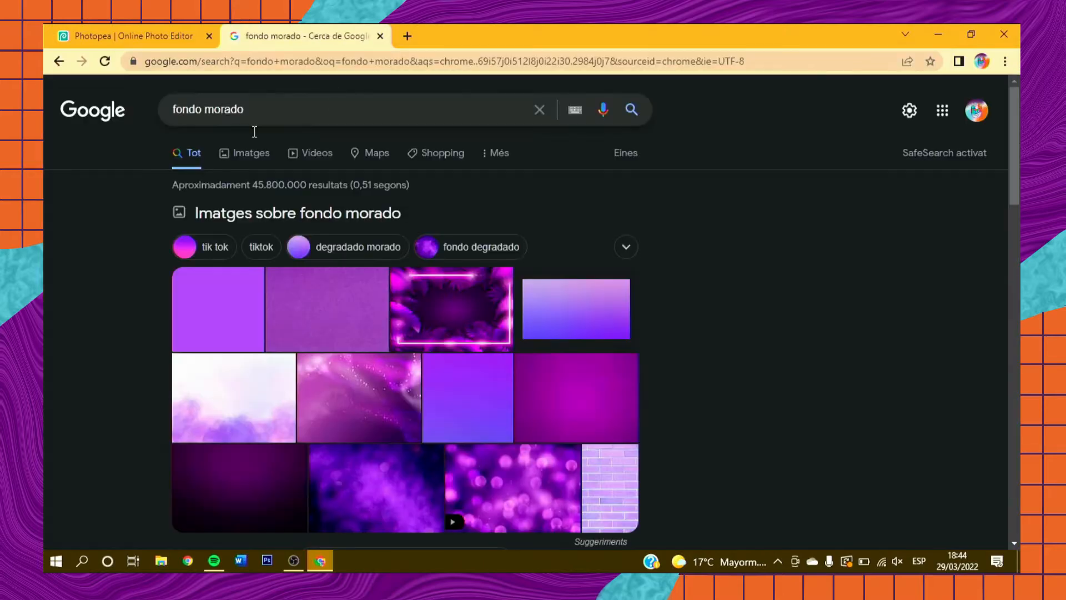
click(248, 154)
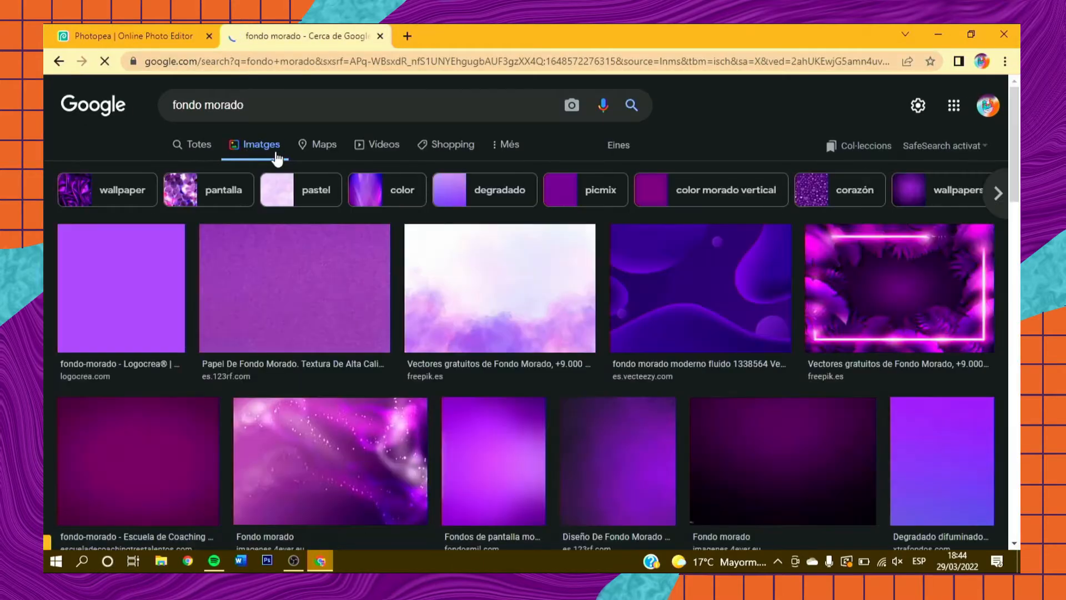
click(613, 149)
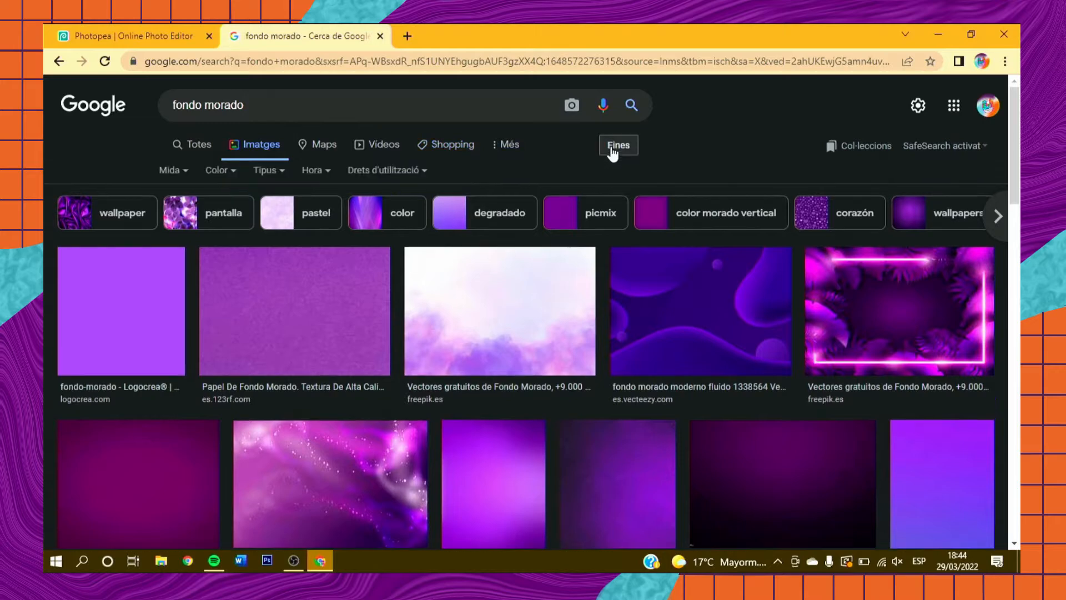
Try limiting the image results to Creative Commons licences and clear that filter
click(374, 170)
click(411, 218)
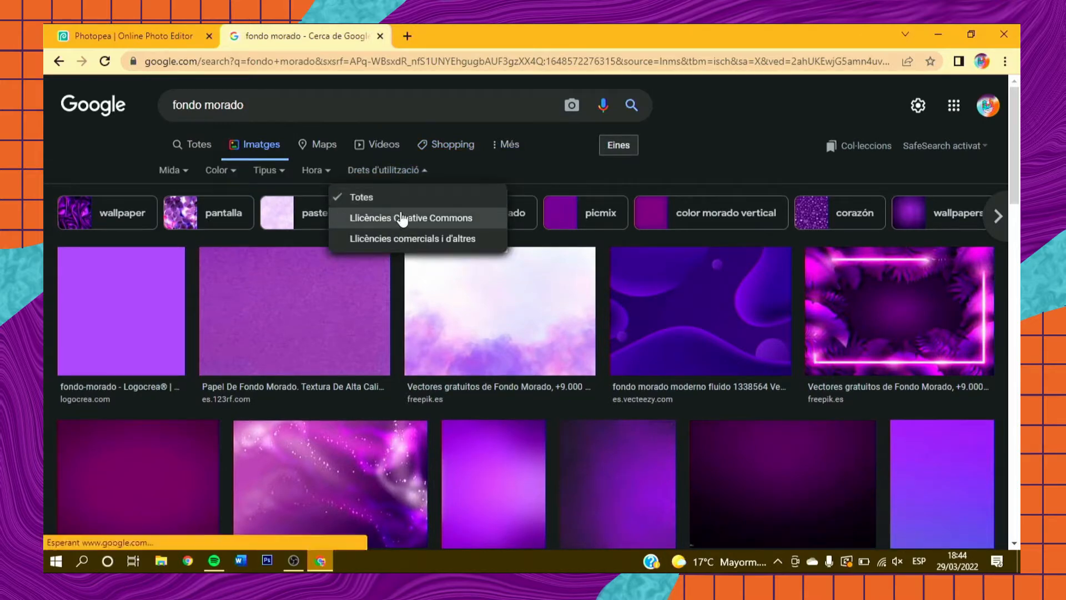
click(509, 171)
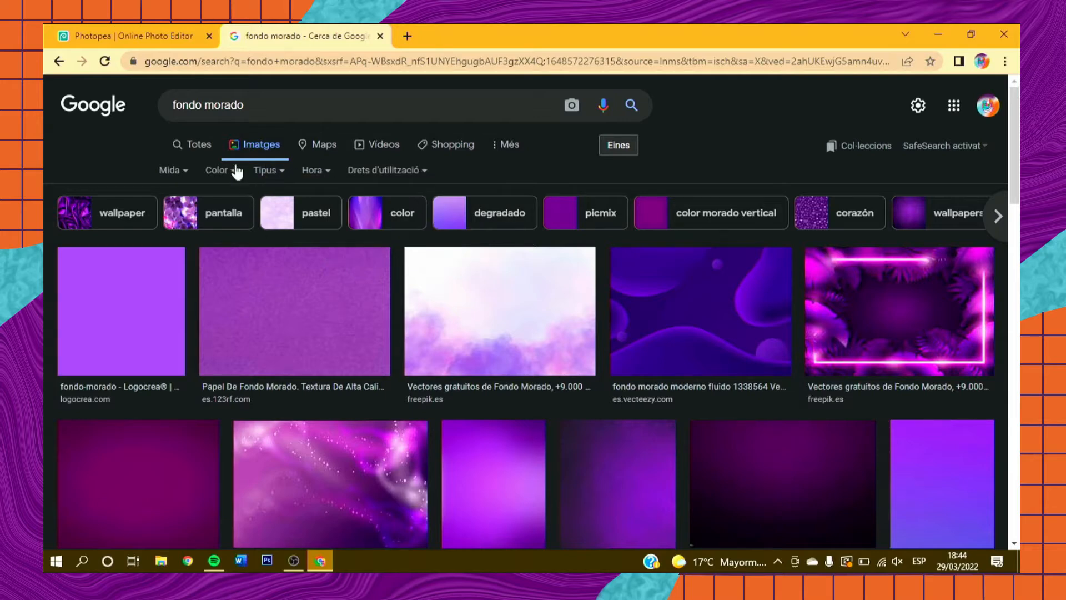
Limit the image results to large sizes and copy the pink-to-violet gradient wallpaper from xtrafondos.com
click(176, 169)
click(207, 218)
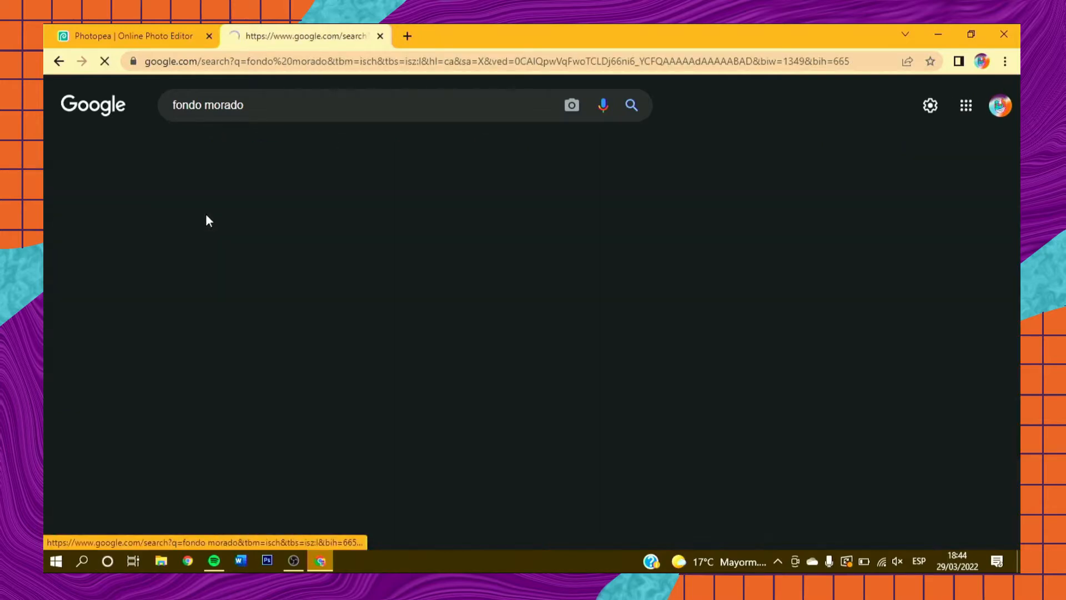
scroll(494, 298, down, 1)
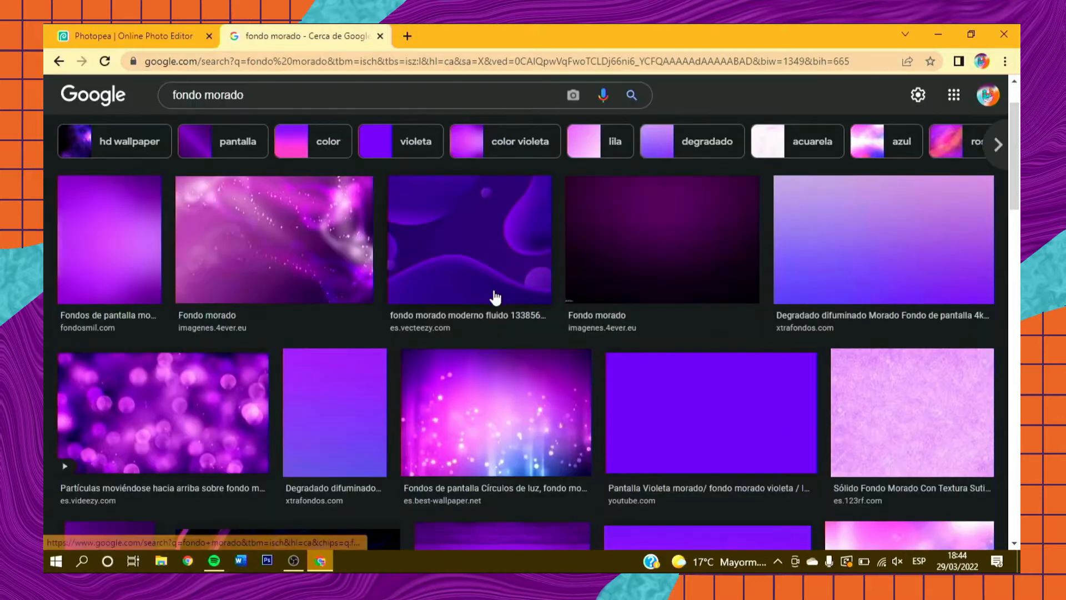
click(863, 246)
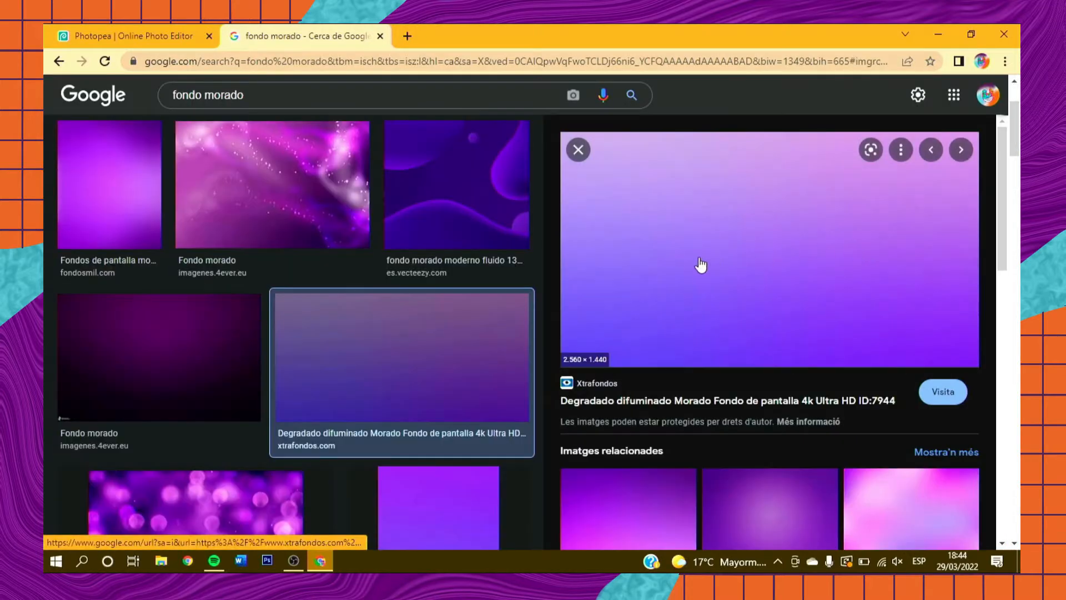
right_click(647, 247)
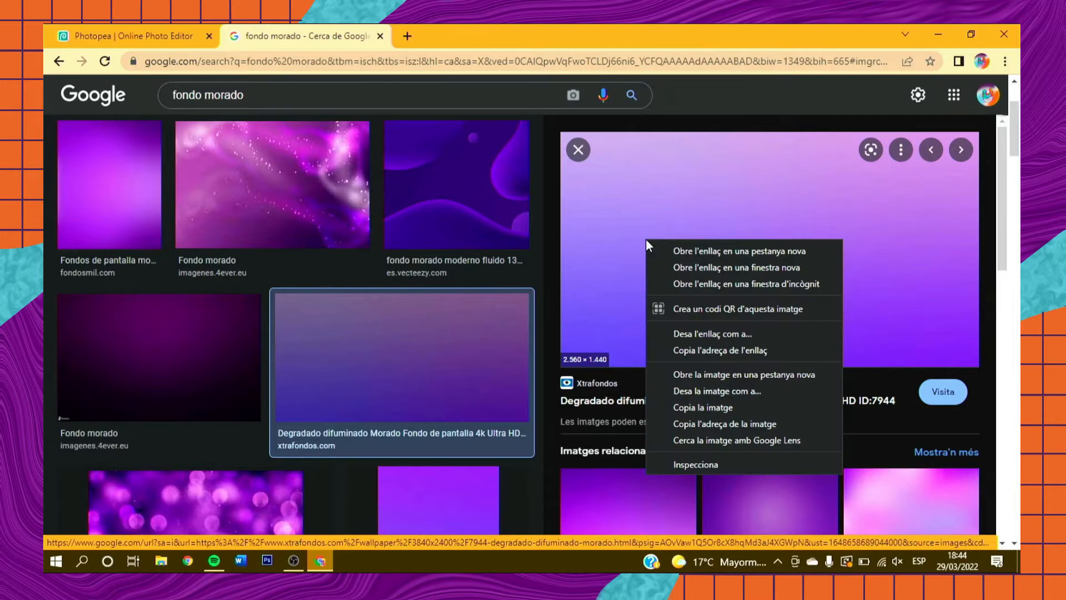
click(720, 407)
Return to Photopea and paste the copied gradient into the project, allowing the site access to the clipboard
click(135, 33)
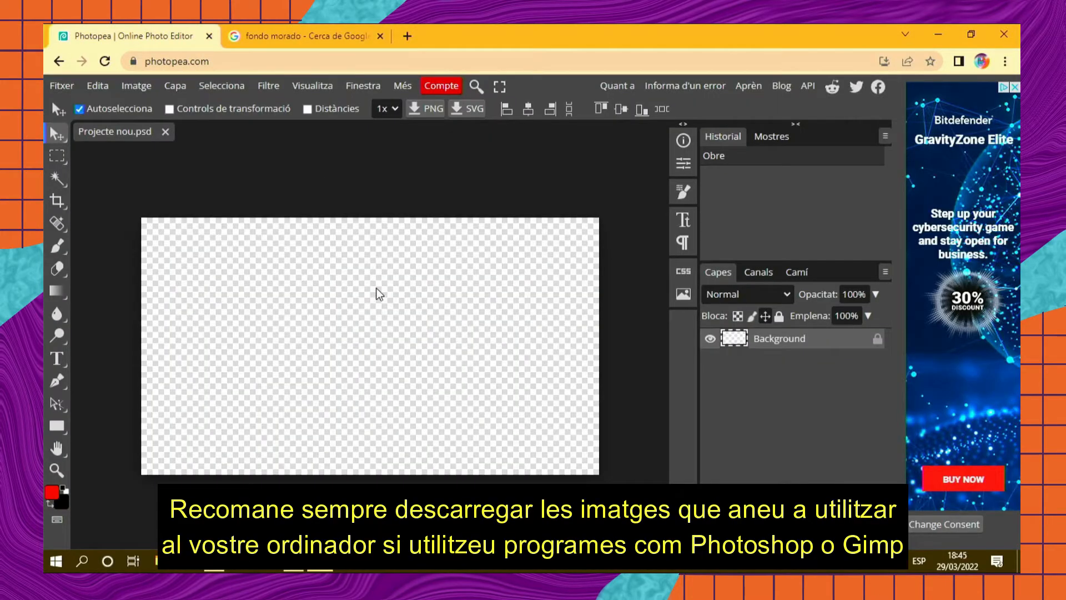
key(ctrl+v)
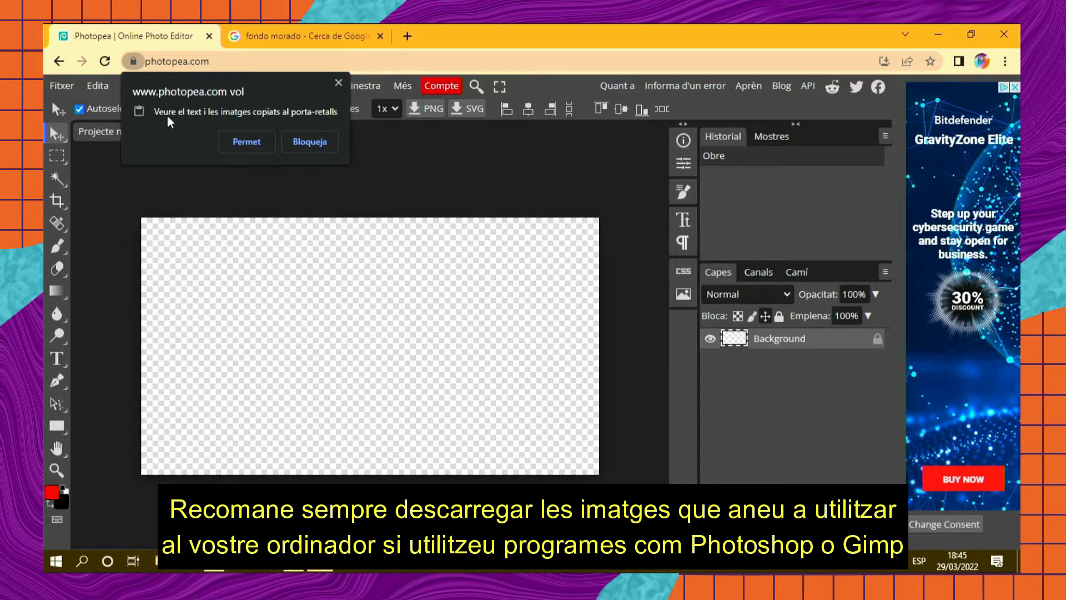
click(247, 141)
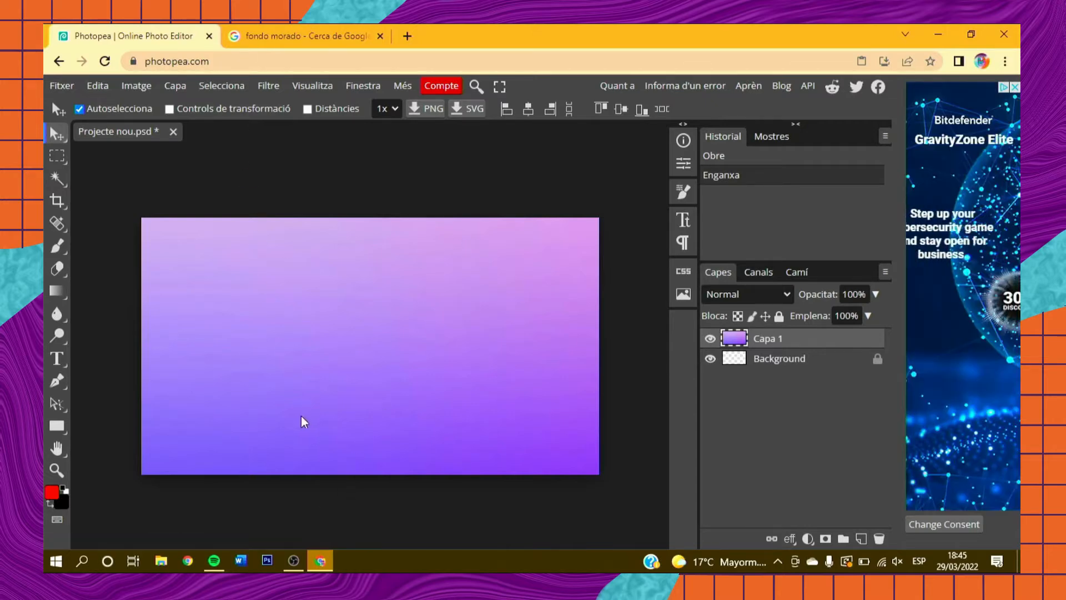
Switch to OBS to view the Escena 2 preview and return to Photopea
click(295, 561)
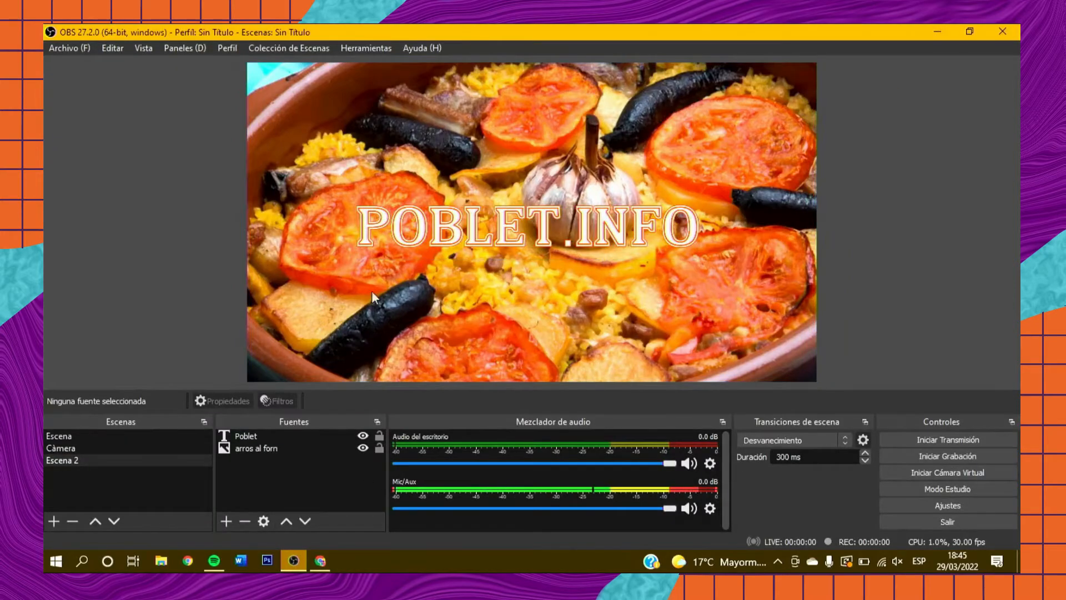
click(321, 561)
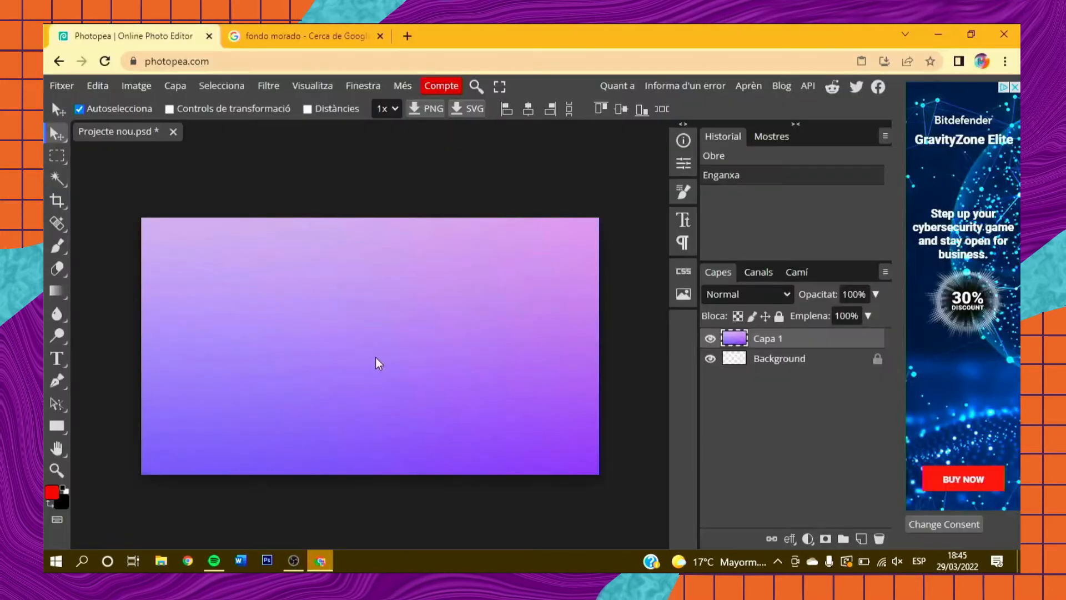
Move the gradient layer around the canvas, leaving it shifted down and to the left
drag(407, 315, 214, 248)
drag(214, 164, 265, 309)
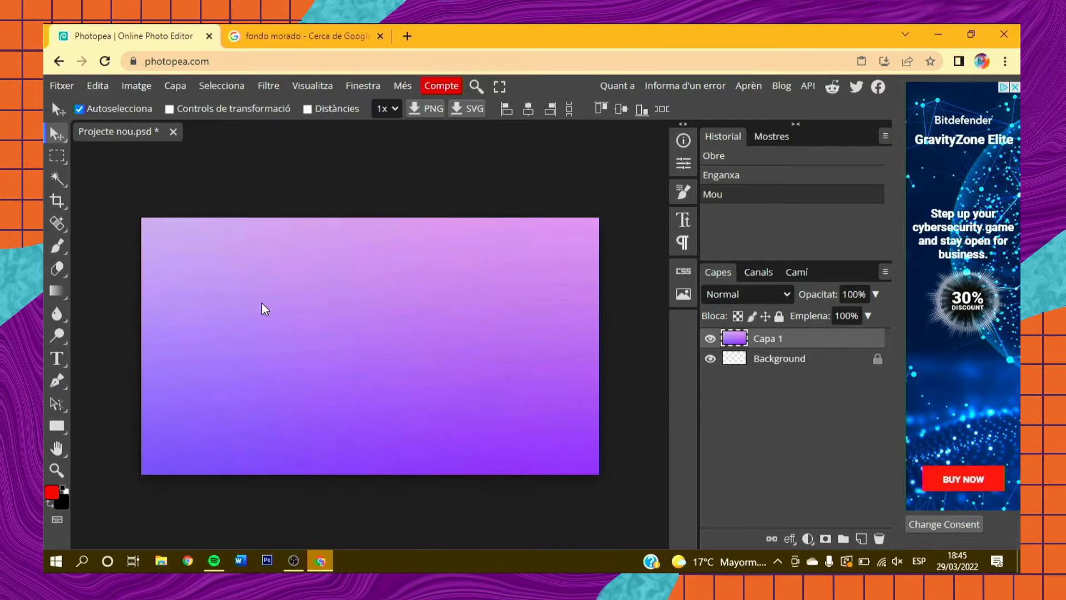
drag(434, 295, 391, 318)
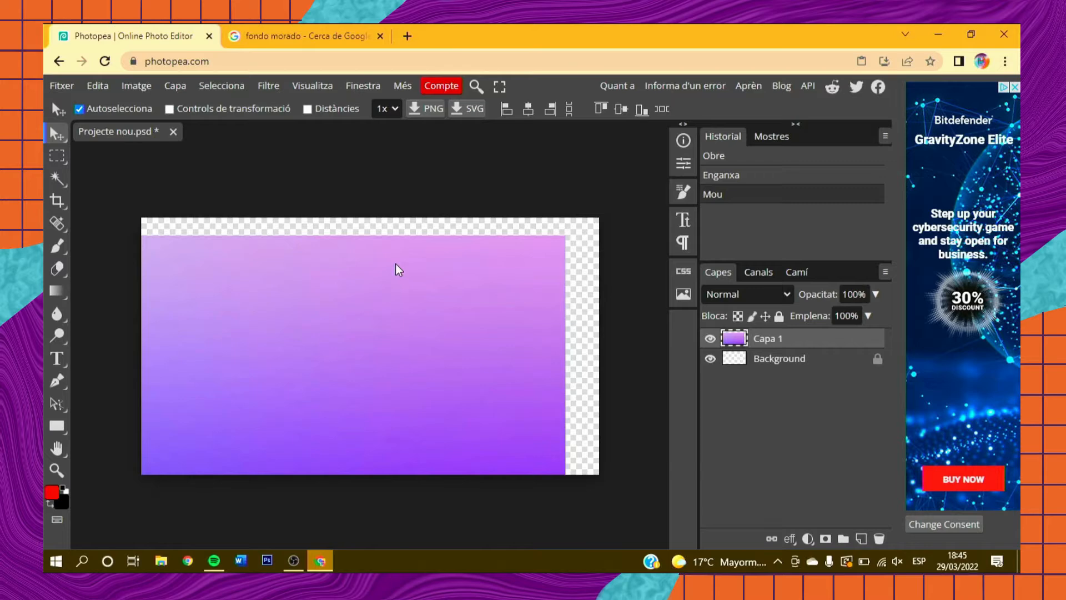
Scale the gradient layer to about 76% and position it so that it covers the whole canvas
key(ctrl+alt+t)
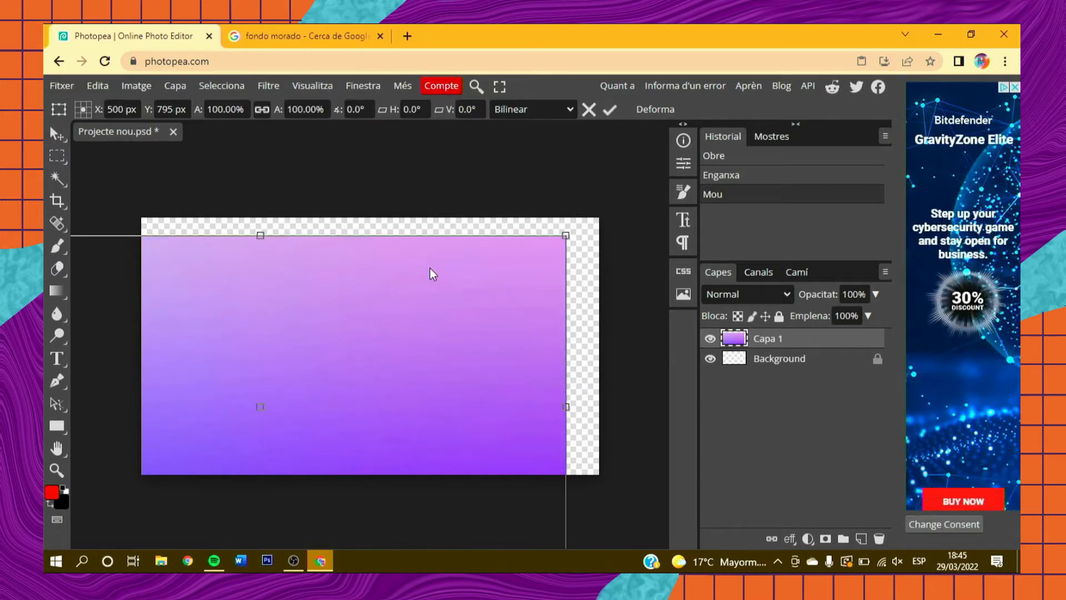
drag(450, 357, 495, 315)
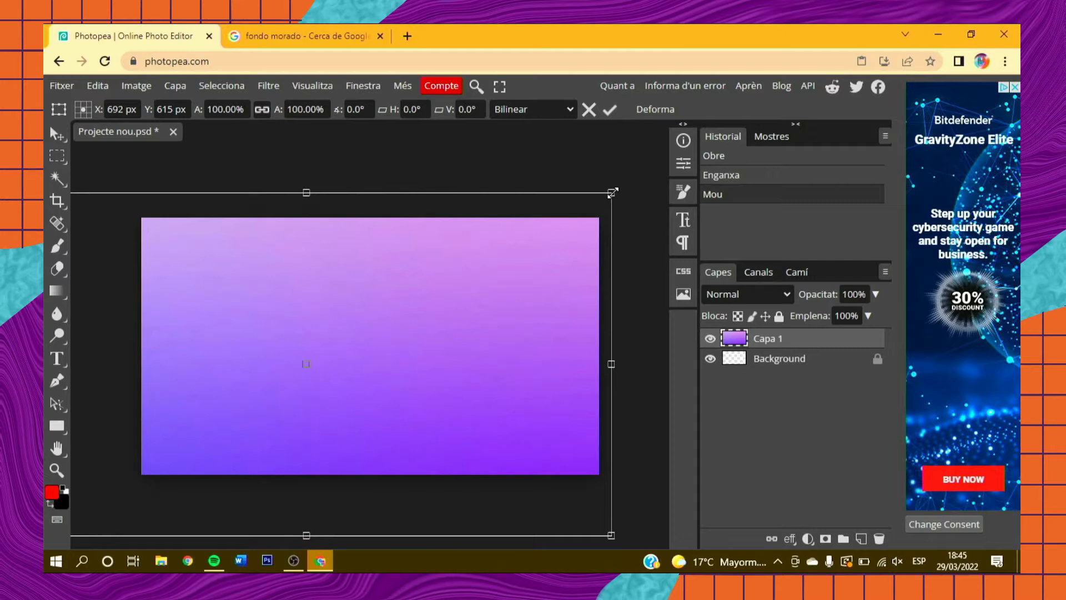
drag(613, 193, 468, 272)
drag(413, 332, 546, 273)
mouse_move(600, 476)
mouse_down()
mouse_move(561, 383)
mouse_move(536, 397)
mouse_move(588, 376)
mouse_move(564, 400)
mouse_move(566, 439)
mouse_move(520, 395)
mouse_move(550, 403)
mouse_move(600, 474)
mouse_up()
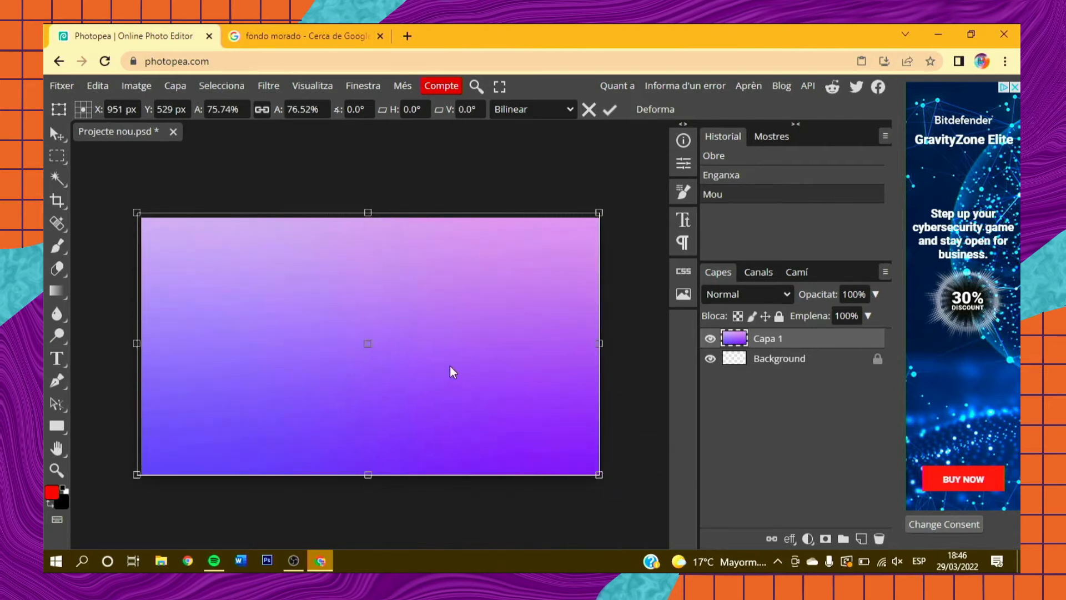
click(63, 133)
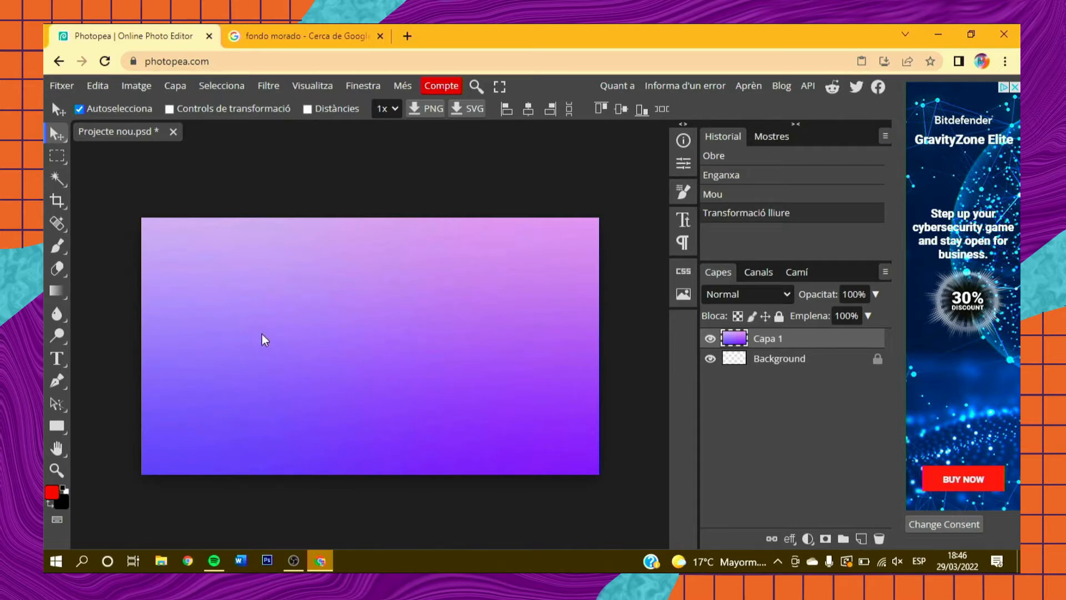
Switch to OBS to view the Càmera scene's webcam layout and return to Photopea
click(294, 559)
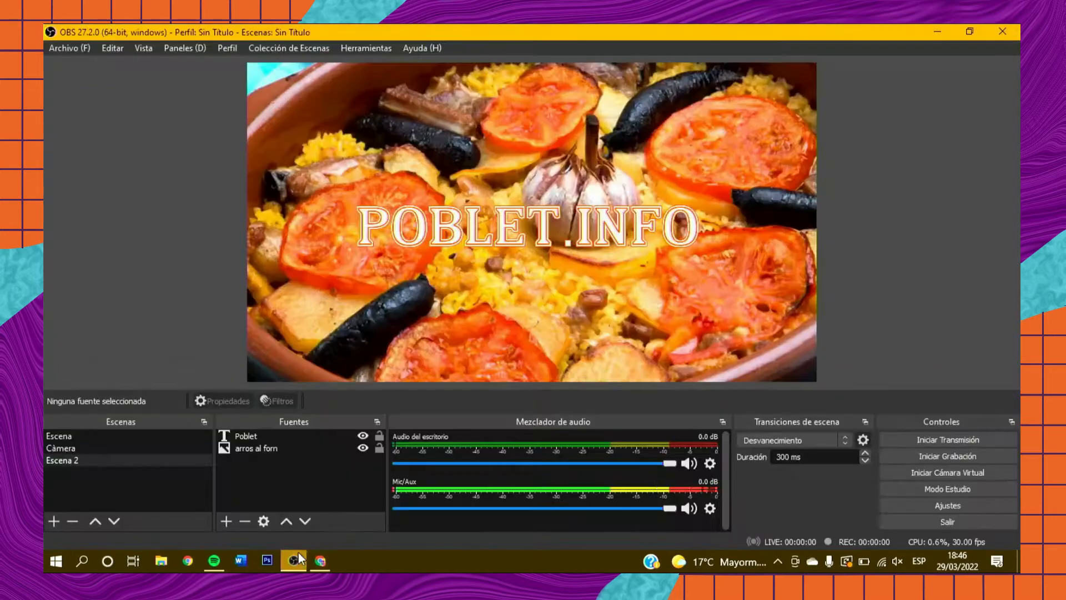
click(149, 447)
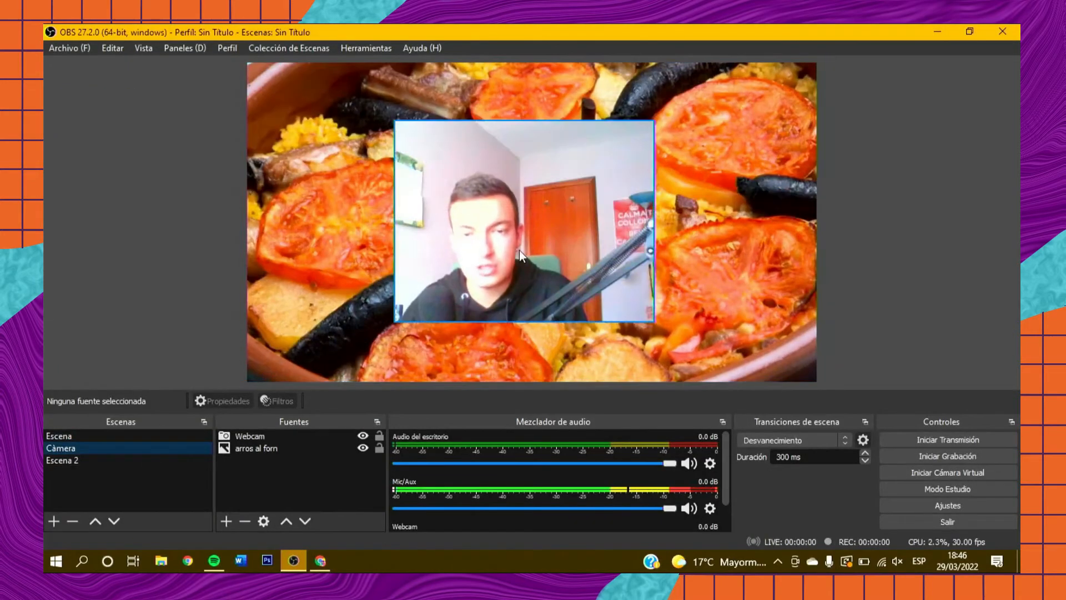
click(937, 32)
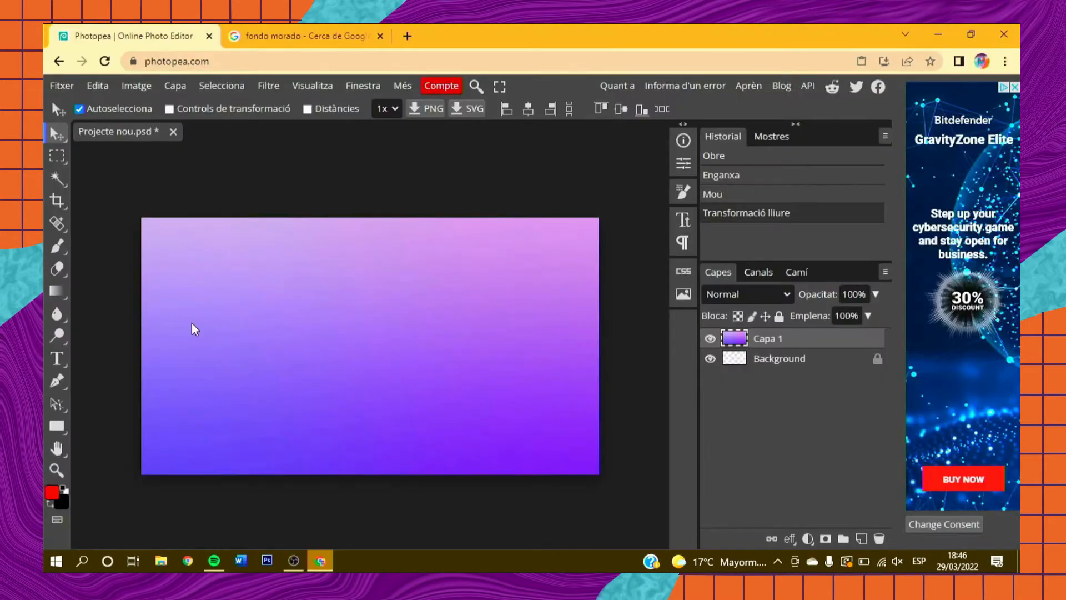
Draw a magenta-filled rectangle with no stroke over the entire canvas
click(63, 424)
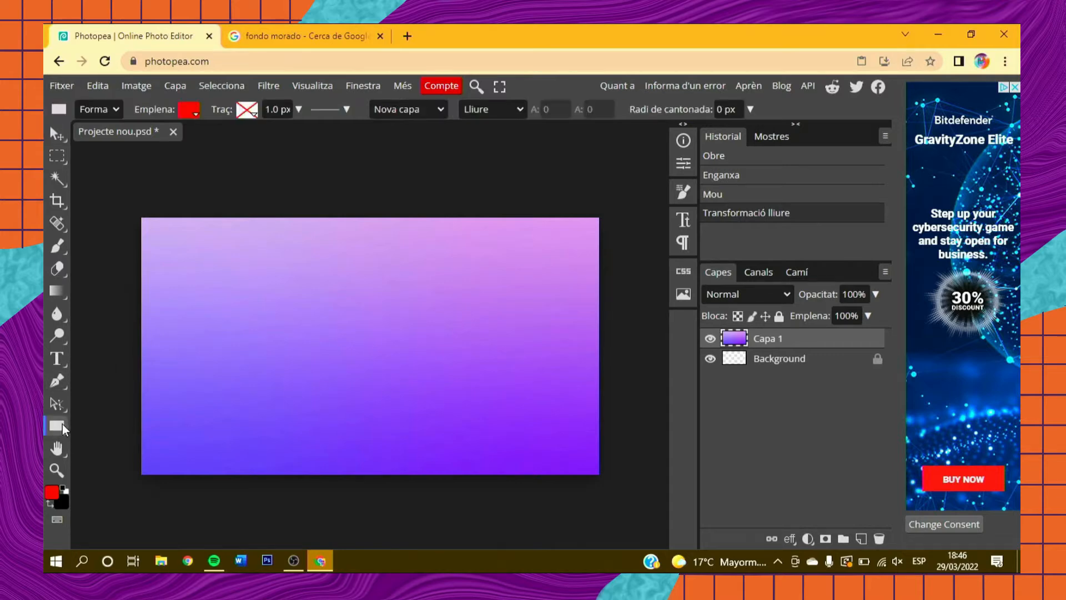
click(190, 110)
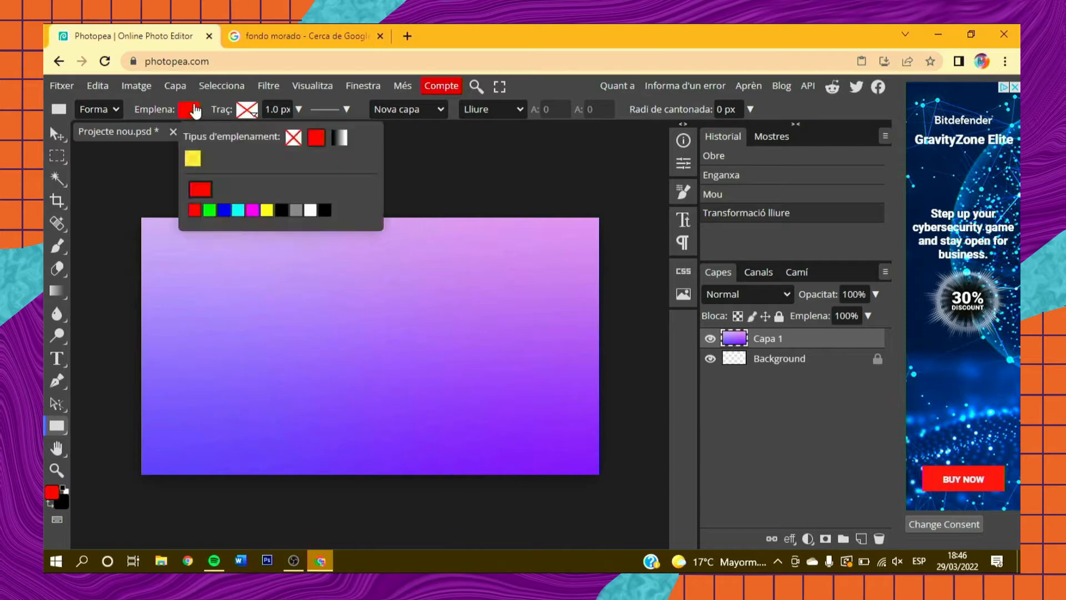
click(254, 210)
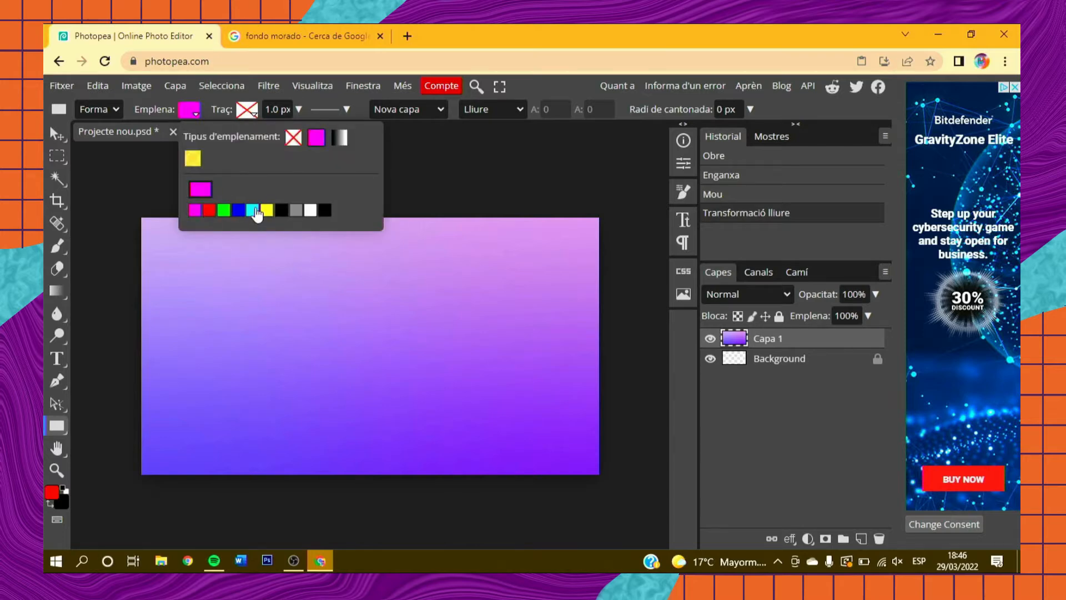
click(58, 133)
click(57, 133)
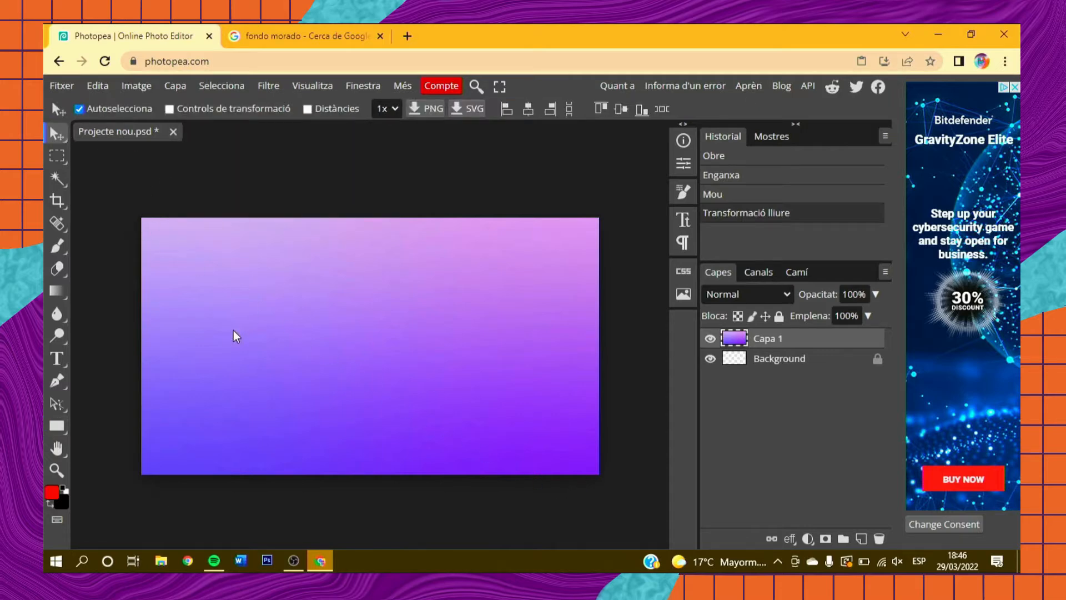
click(56, 426)
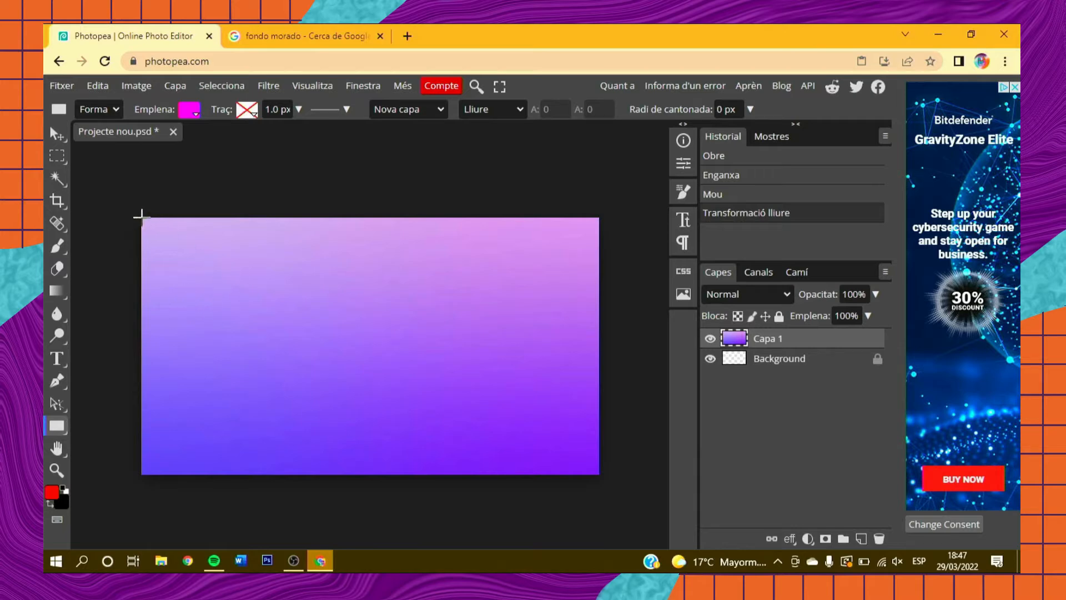
drag(141, 217, 596, 473)
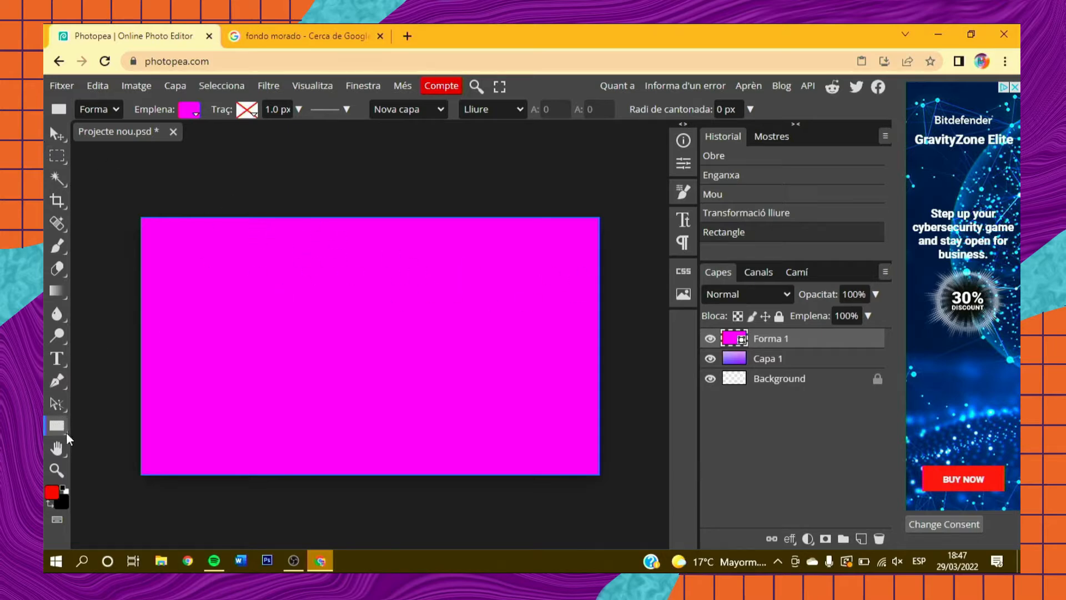
Move the magenta rectangle down and to the left, and return it to cover the canvas
click(56, 134)
drag(434, 309, 304, 382)
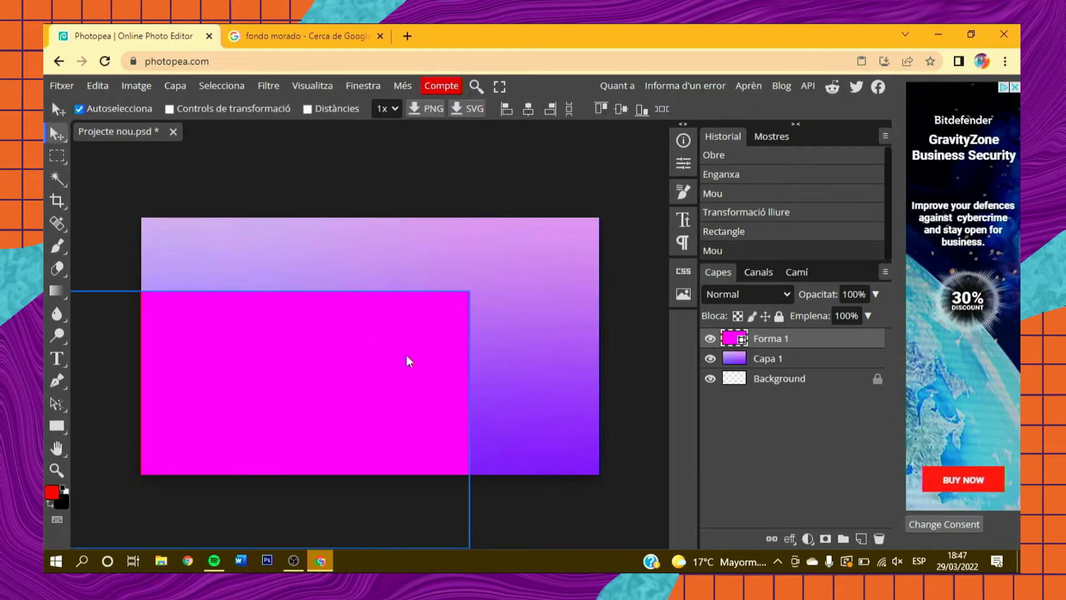
drag(308, 334, 437, 257)
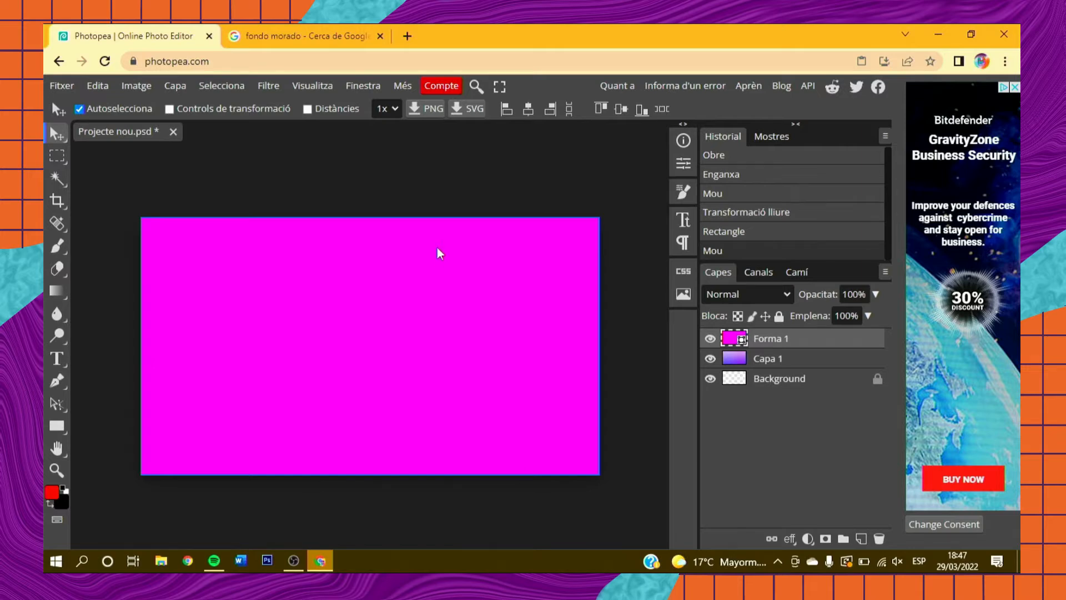
Scale the magenta rectangle to about 47% and place it in the canvas's left half, centred at about X 482 px, Y 540 px
key(ctrl+alt+t)
drag(599, 211, 397, 297)
drag(388, 352, 475, 341)
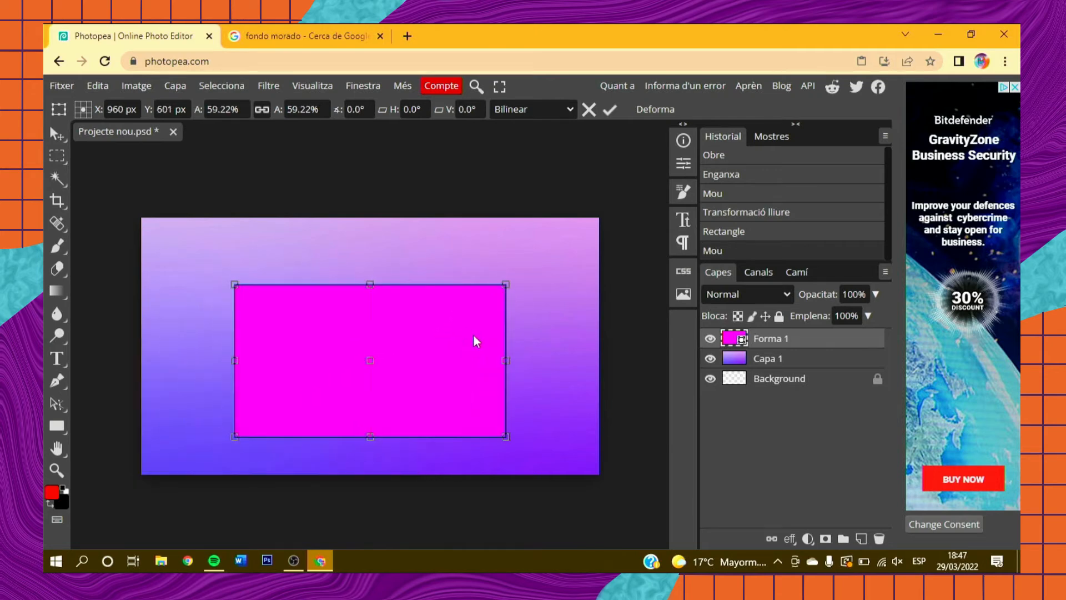
drag(506, 284, 450, 311)
drag(422, 353, 445, 321)
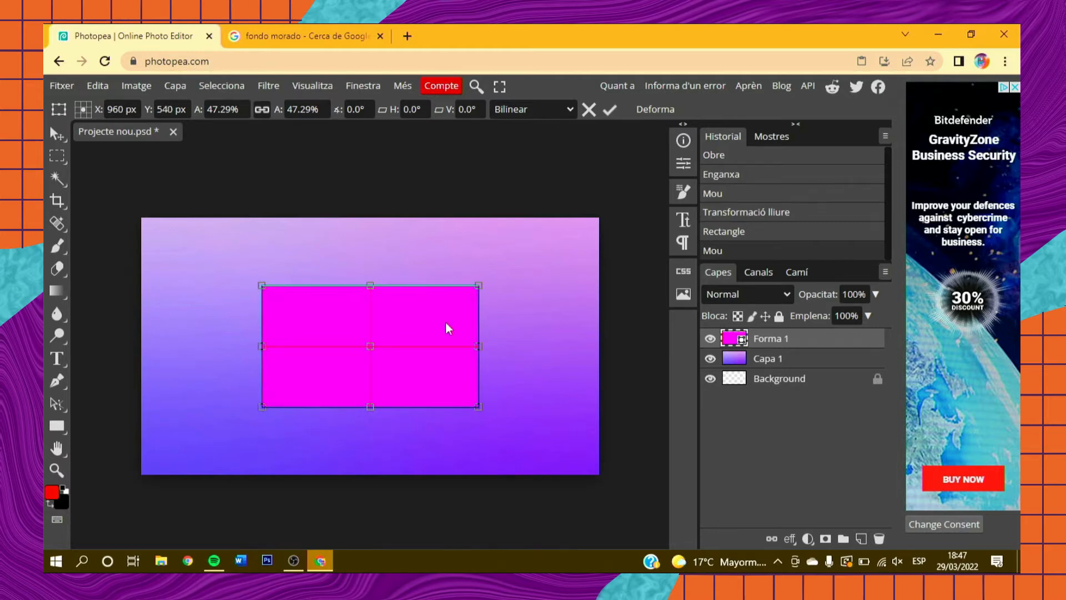
drag(446, 323, 339, 322)
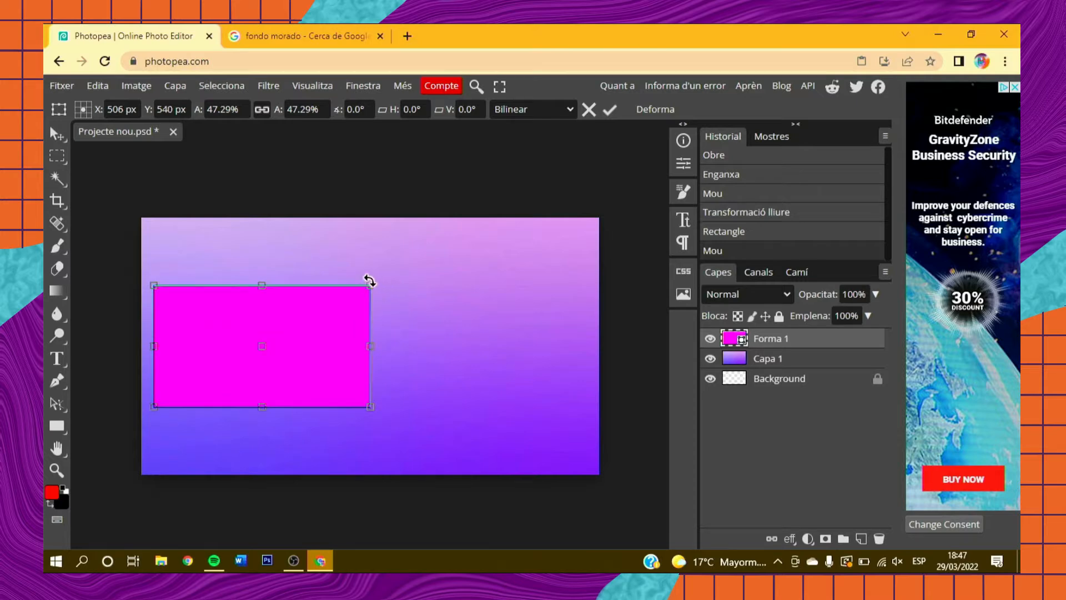
drag(350, 306, 349, 310)
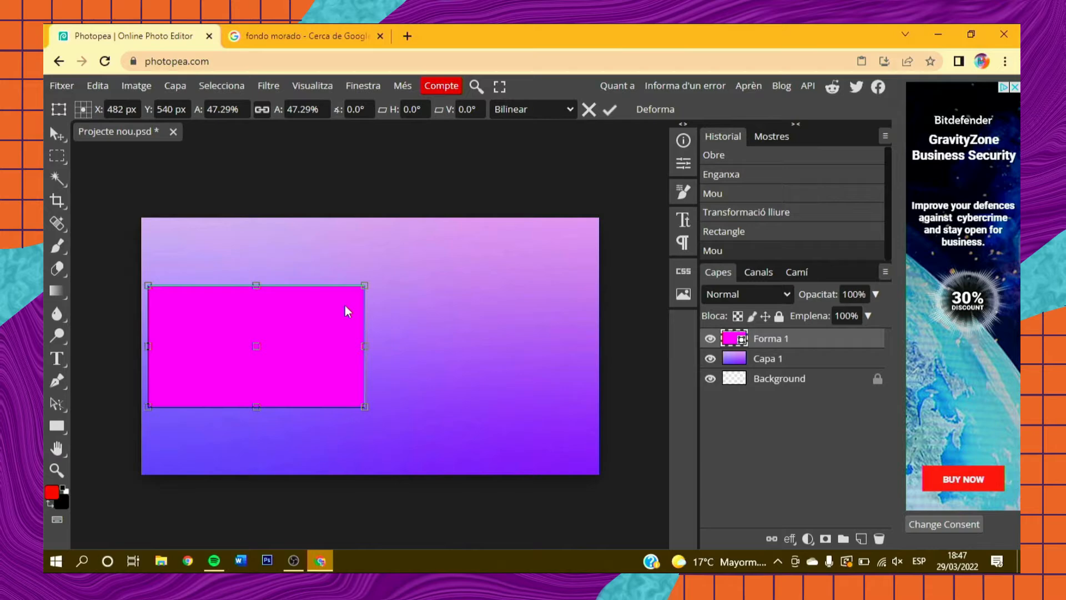
key(Return)
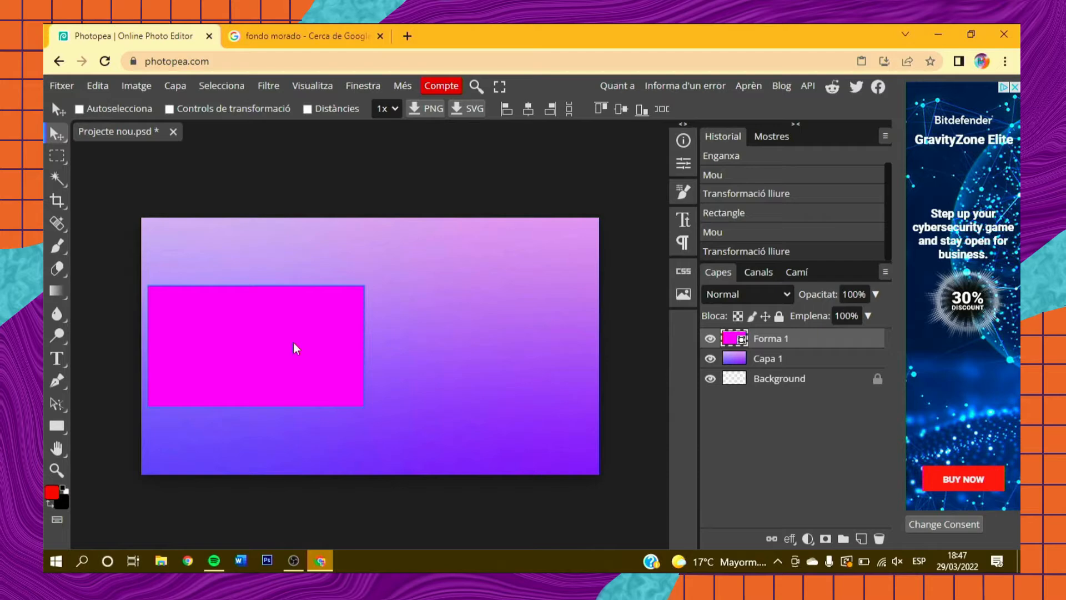
Duplicate the magenta rectangle layer and place the copy beside the original in the right half of the canvas
key(ctrl)
key(ctrl+j)
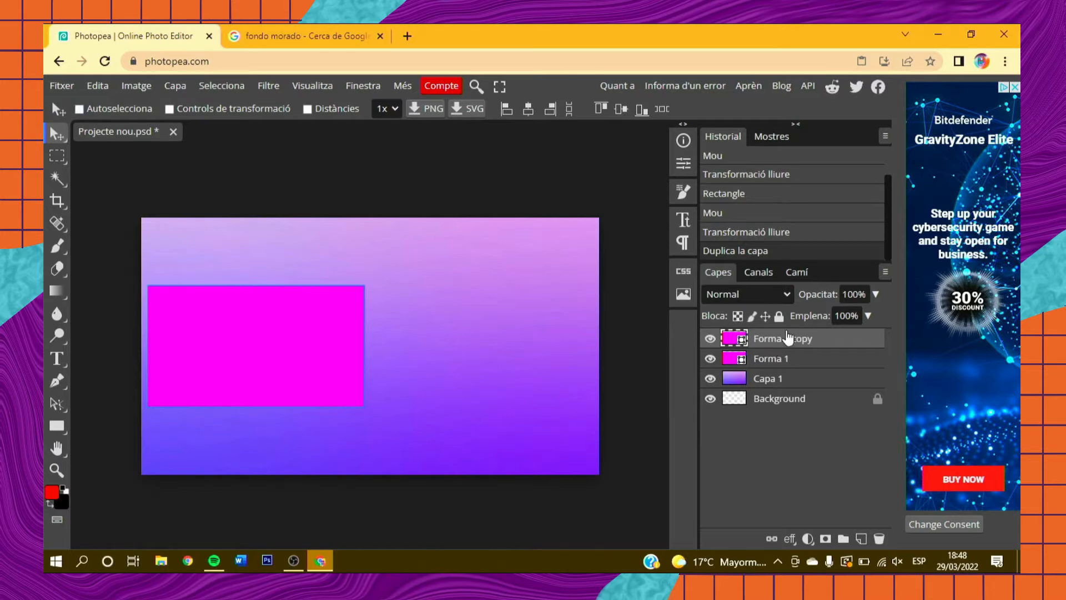
drag(316, 322, 541, 319)
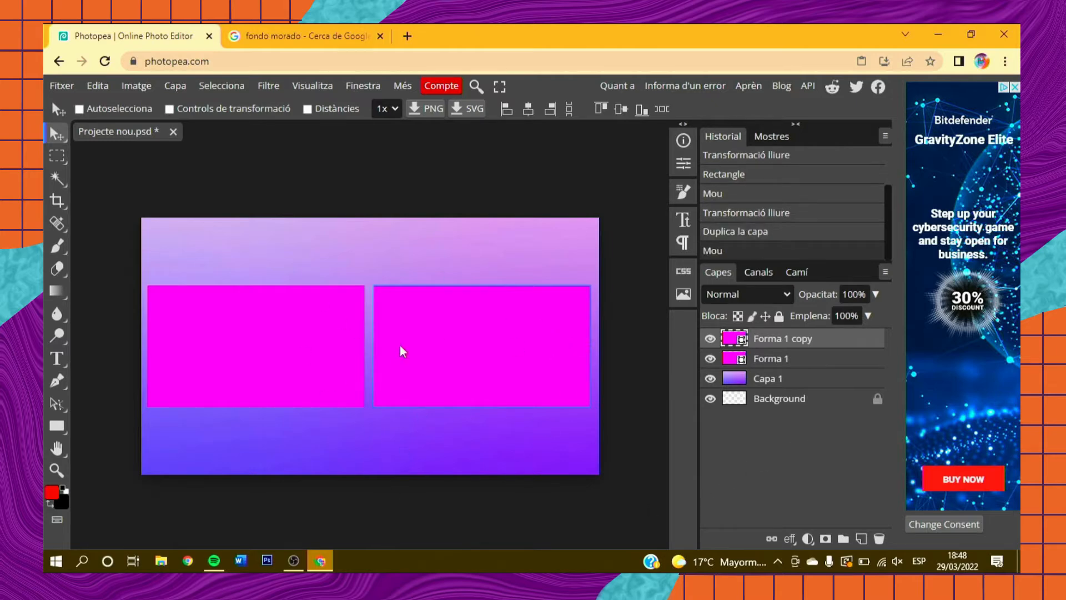
Switch to OBS to examine the Poblet text source in Escena 2 and return to Photopea
click(295, 556)
click(143, 463)
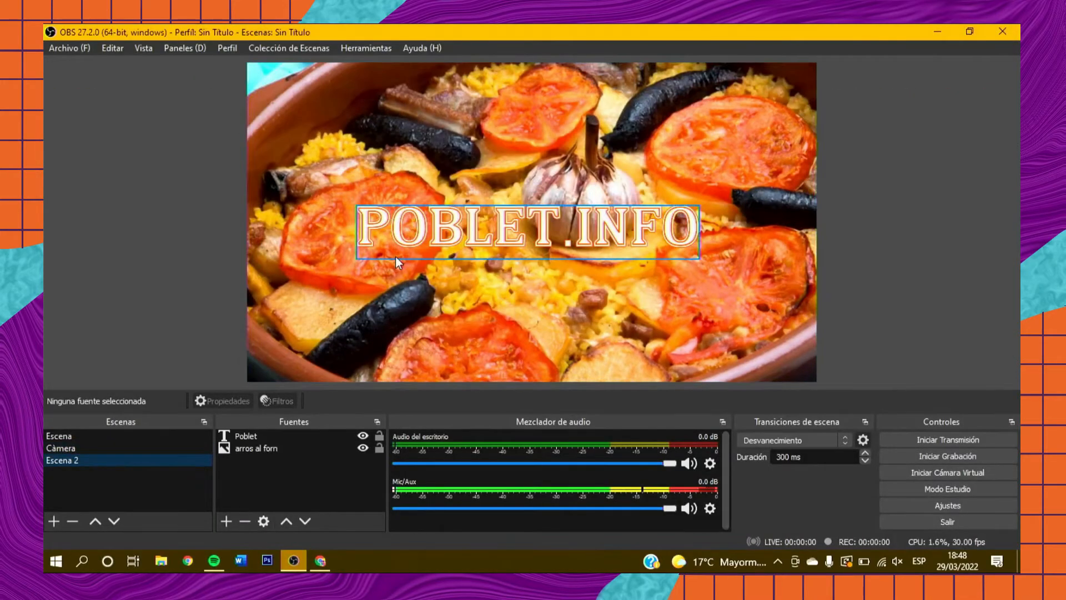
click(246, 436)
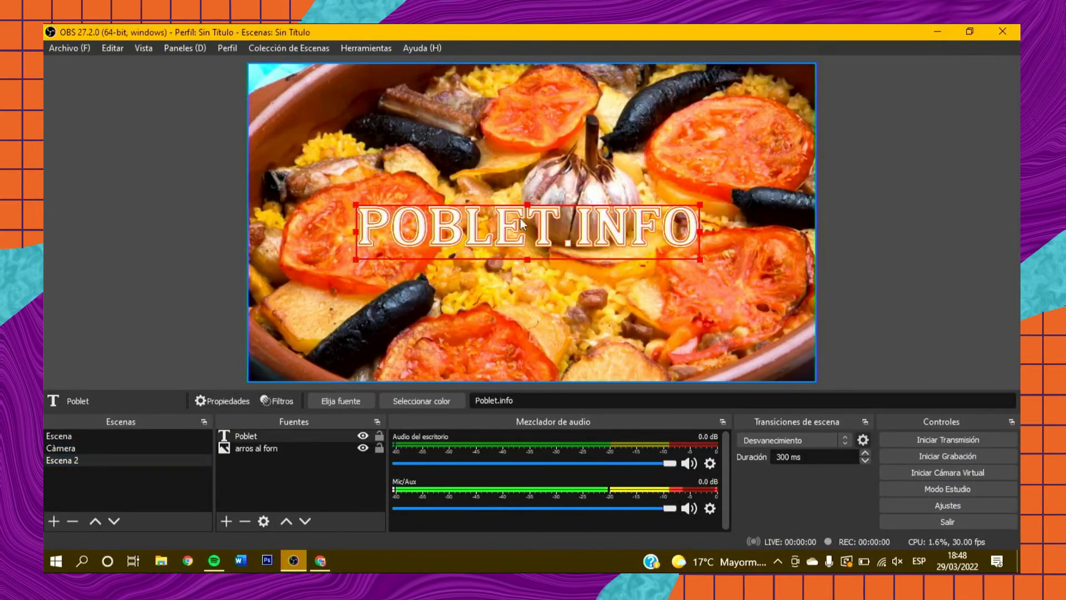
click(325, 465)
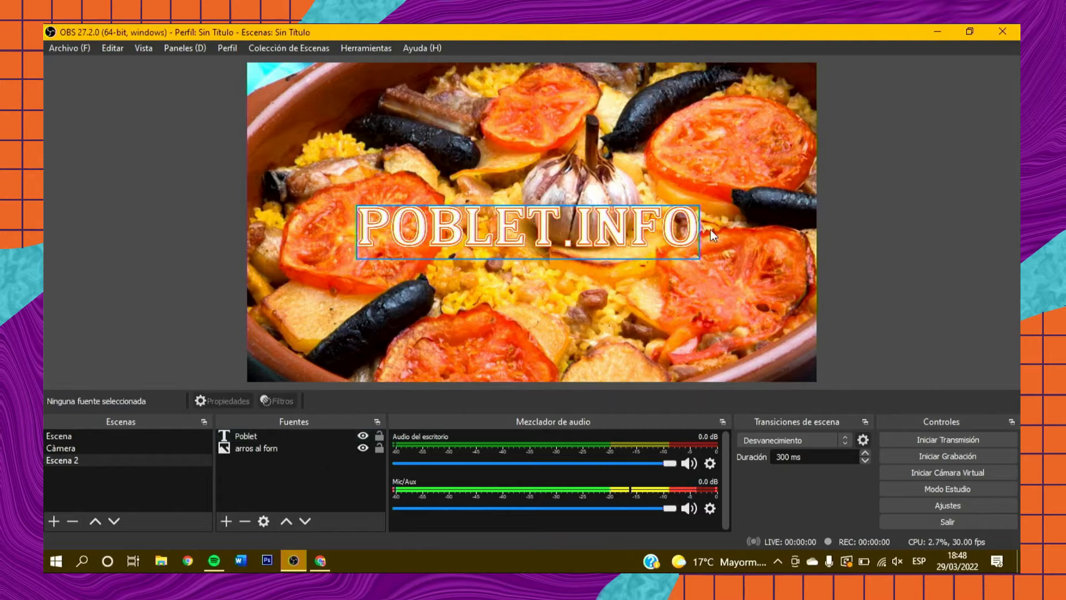
click(937, 29)
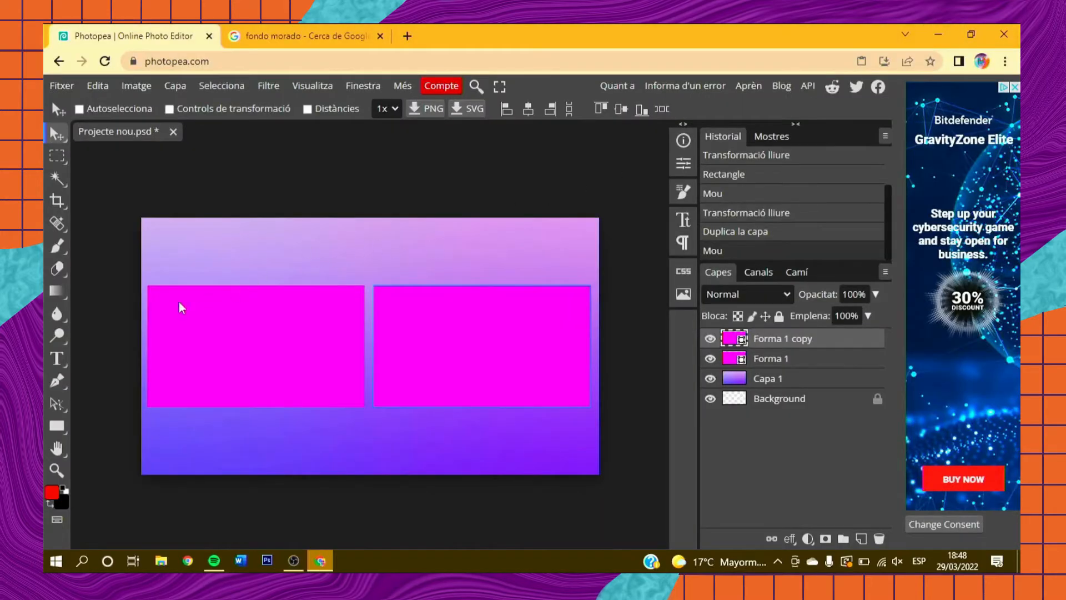
Add the text "Poblet" above the two rectangles and set its size to 130 px
click(58, 359)
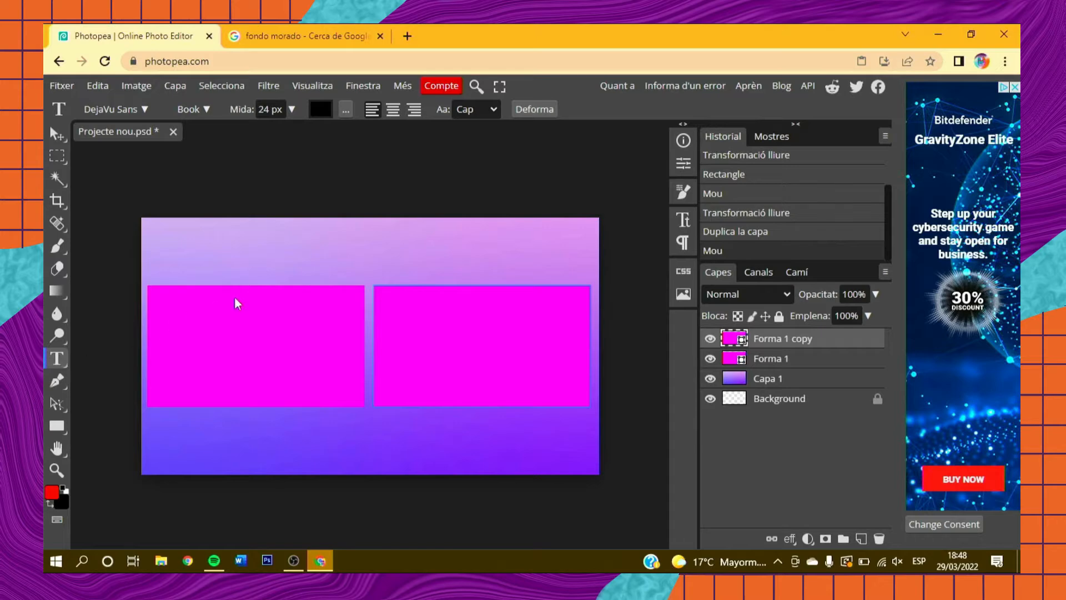
click(334, 256)
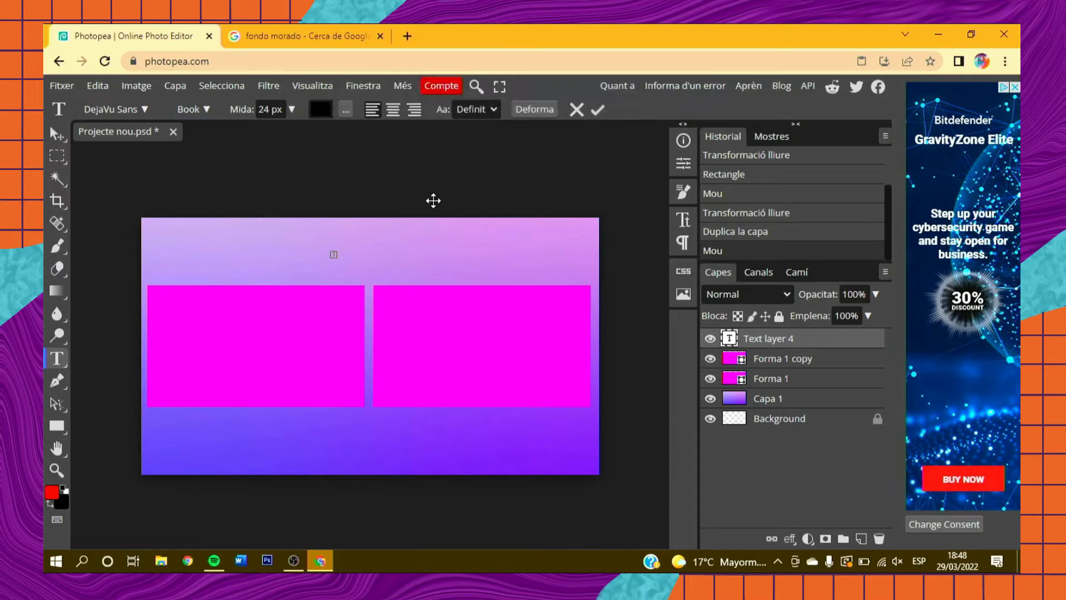
text(Publici)
double_click(344, 253)
click(291, 109)
drag(271, 129, 288, 138)
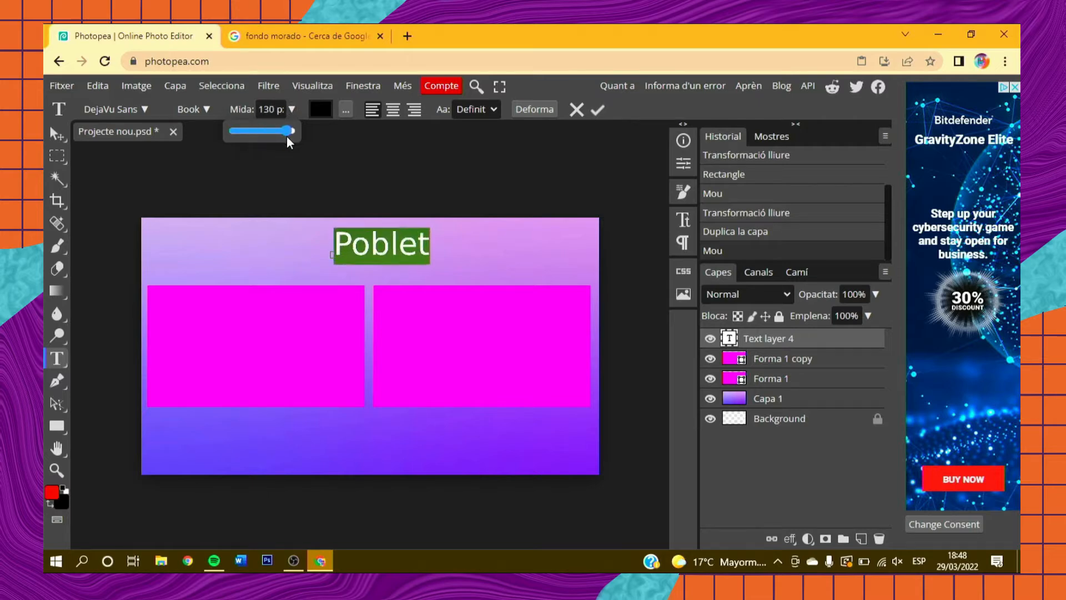
Change the title's font to Distant Galaxy
click(149, 108)
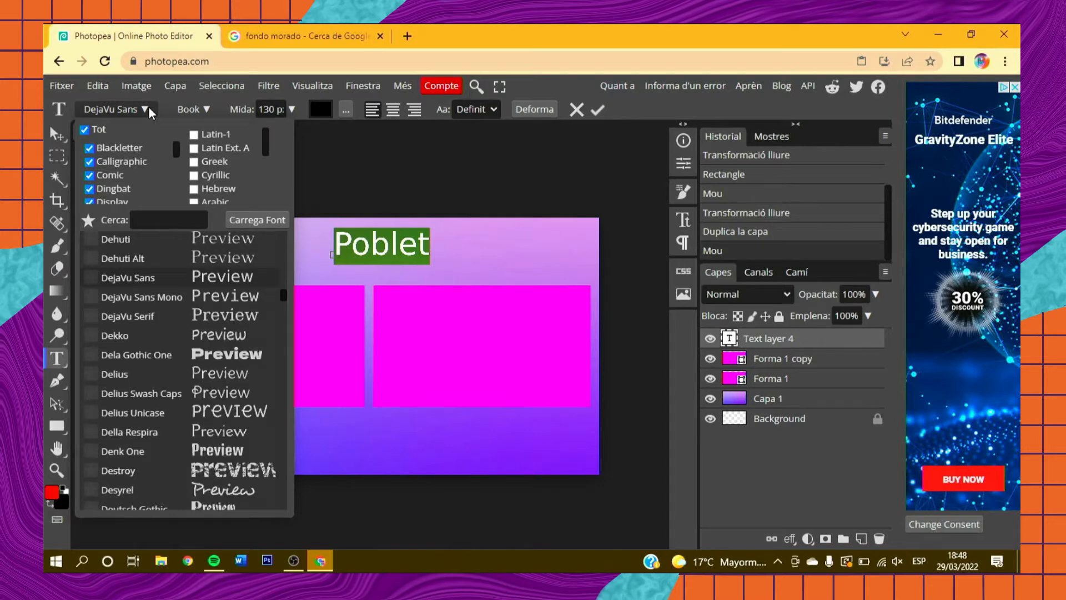
scroll(207, 313, down, 4)
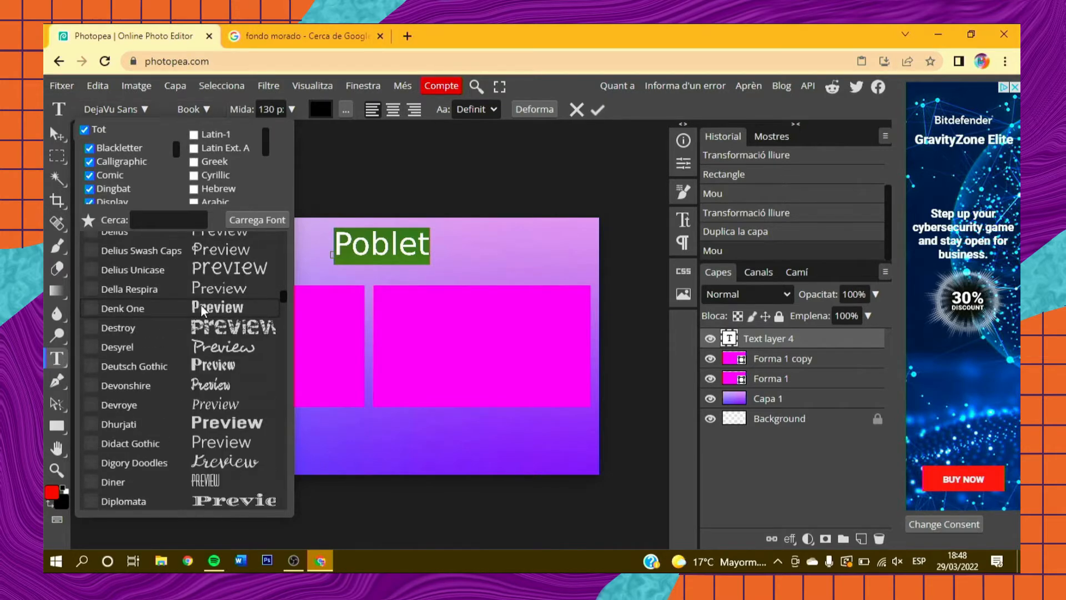
scroll(262, 344, down, 1)
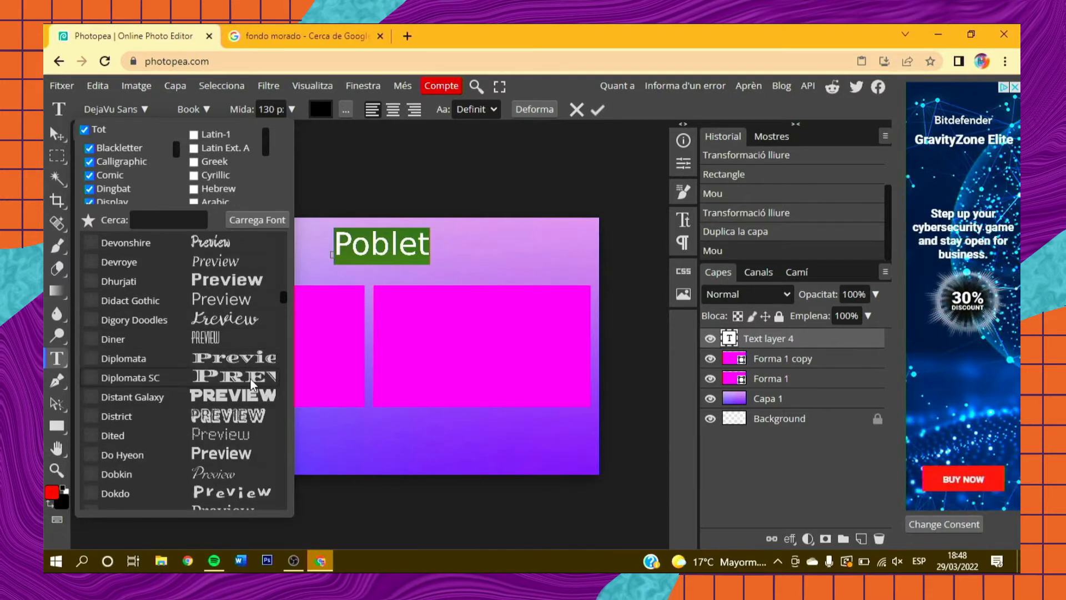
click(252, 401)
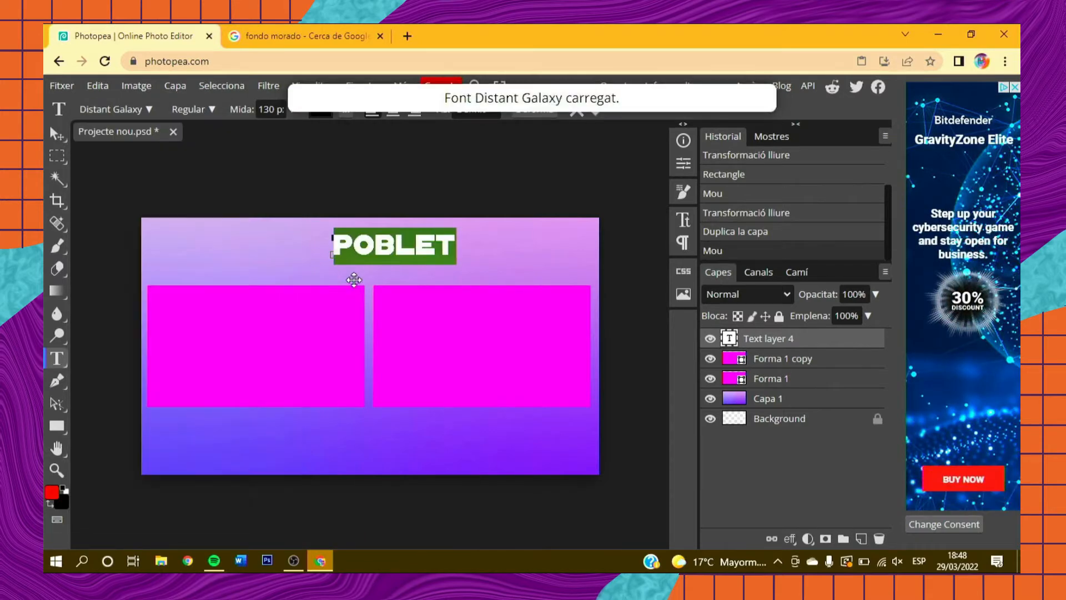
Try the District font on the "Poblet" title
click(393, 243)
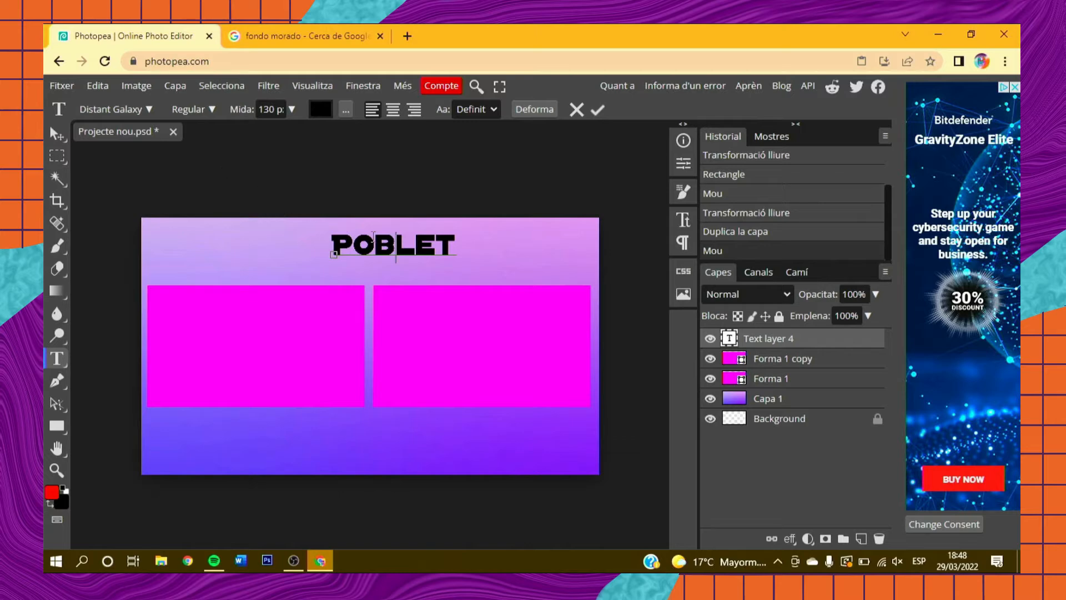
key(ctrl+a)
click(143, 108)
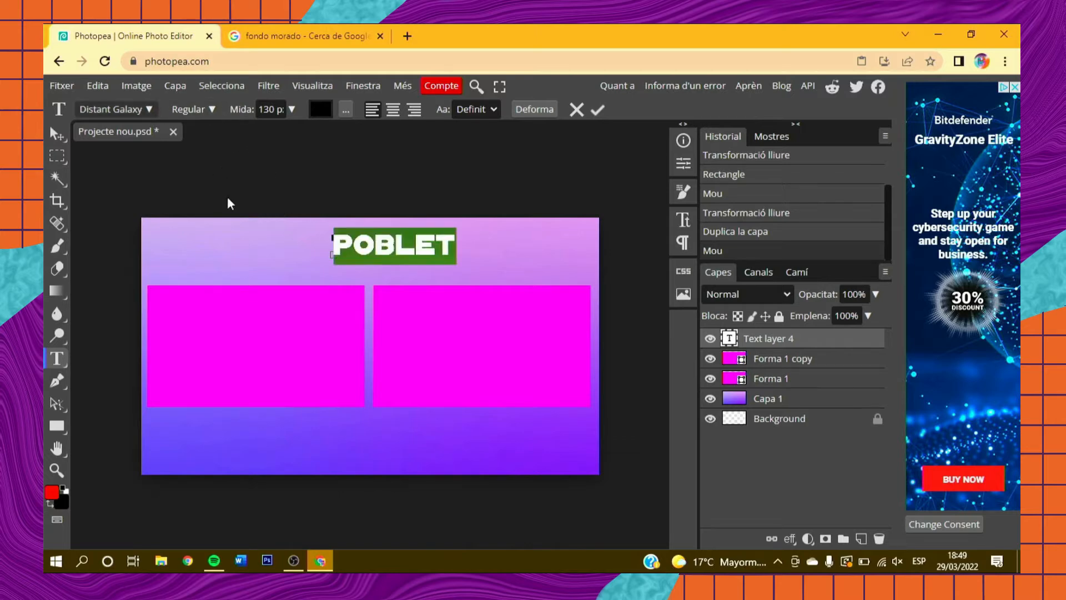
scroll(241, 307, down, 5)
scroll(243, 295, up, 3)
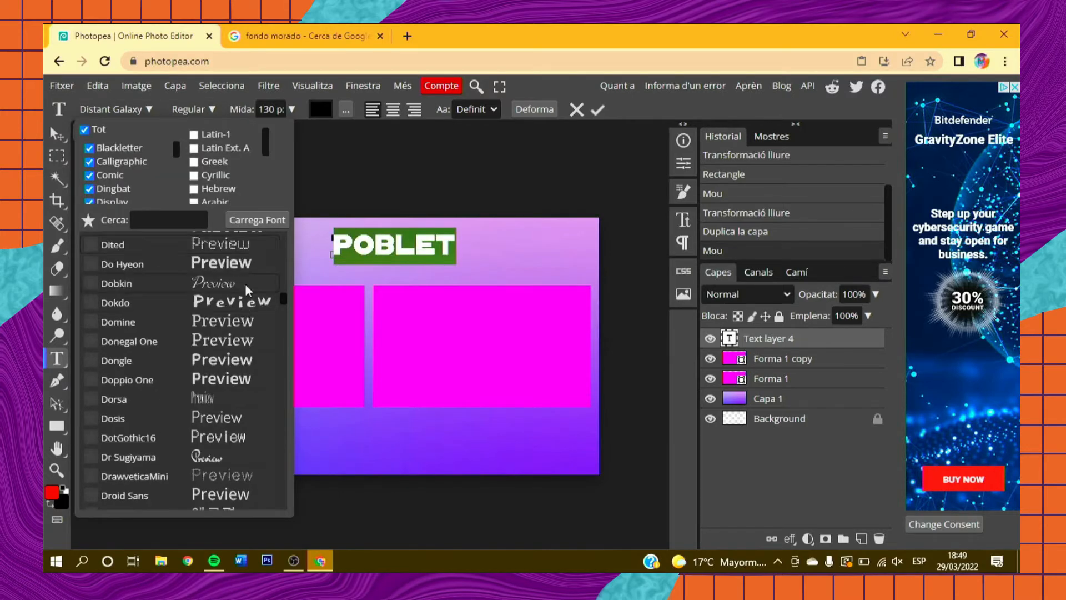
scroll(245, 278, up, 4)
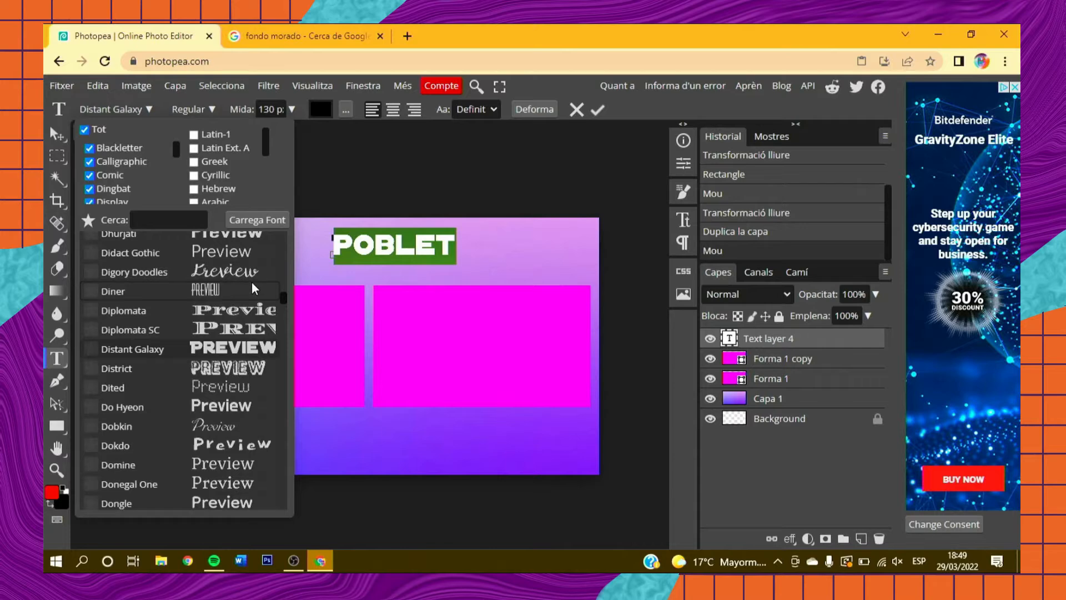
click(254, 367)
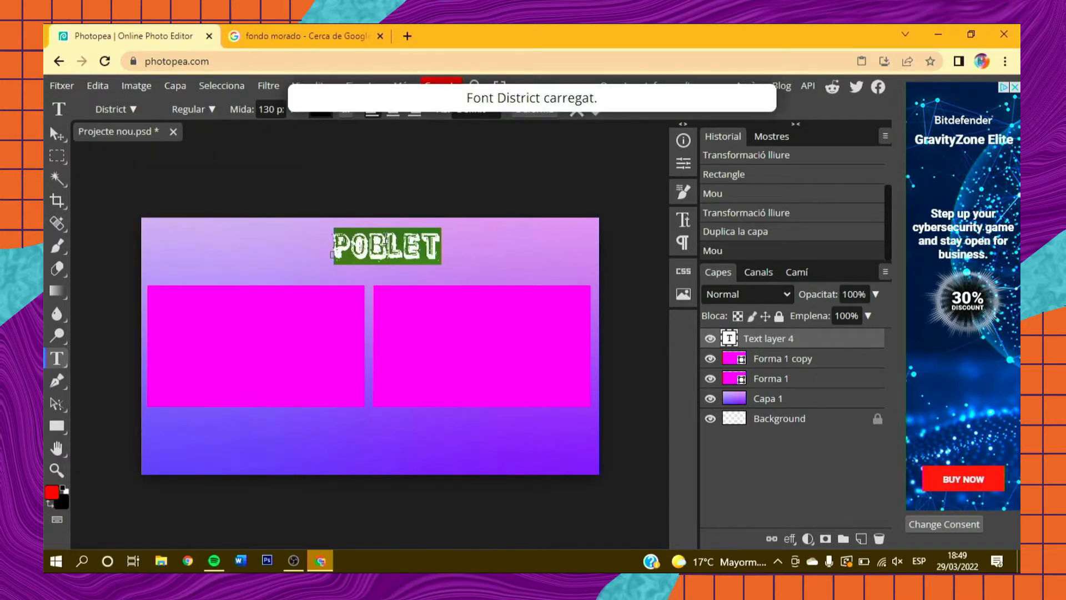
Change the title's font to Faster One and commit the text
click(115, 109)
click(192, 300)
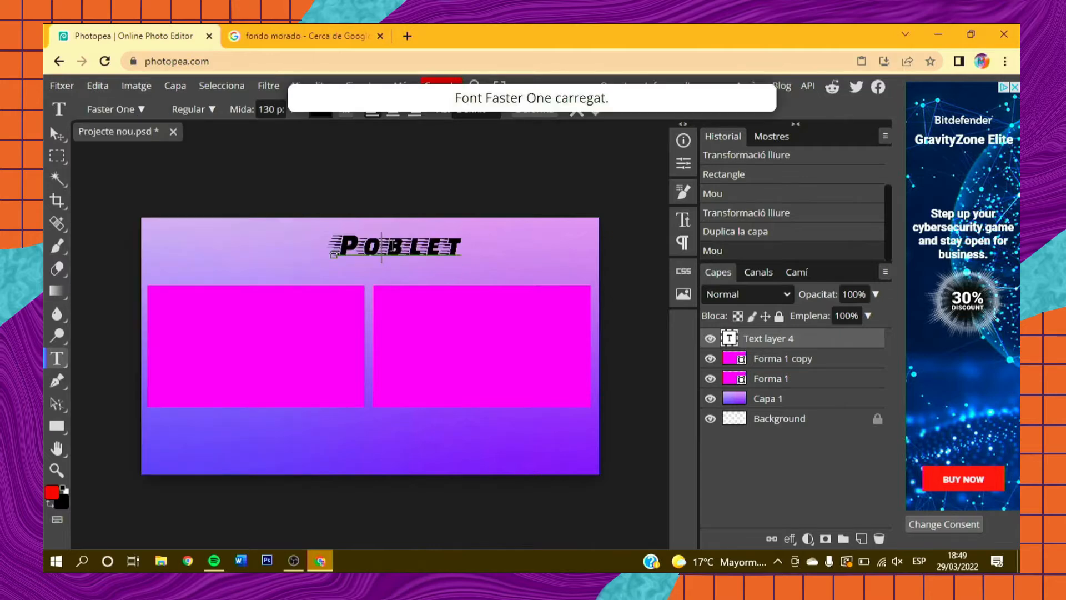
click(56, 135)
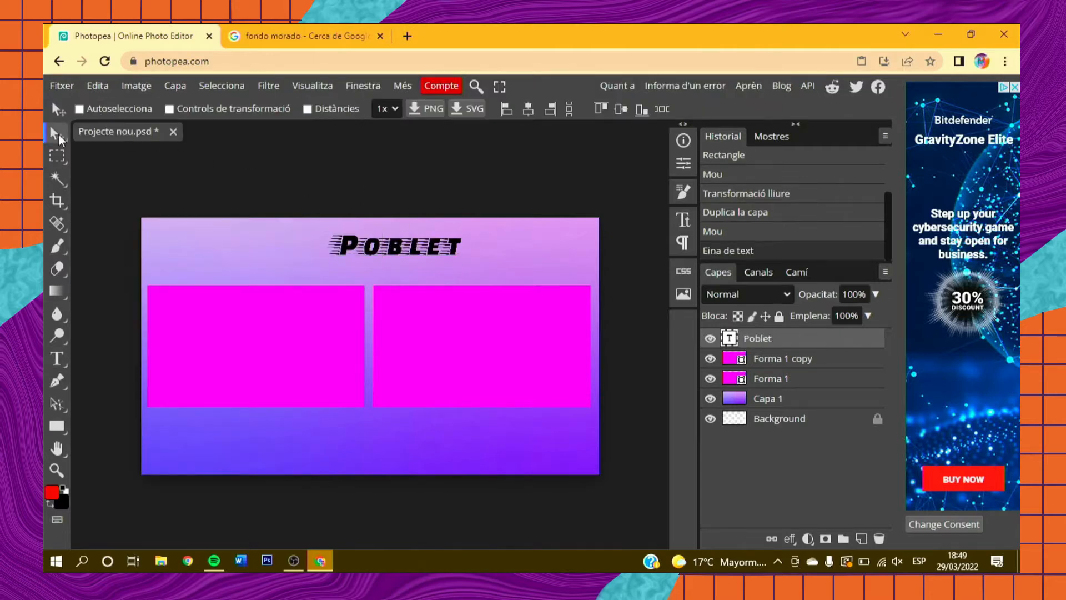
Move the "Poblet" title slightly down and centre it horizontally above the two magenta rectangles
drag(342, 245, 318, 251)
mouse_move(311, 302)
mouse_down()
mouse_move(311, 286)
mouse_move(311, 309)
mouse_up()
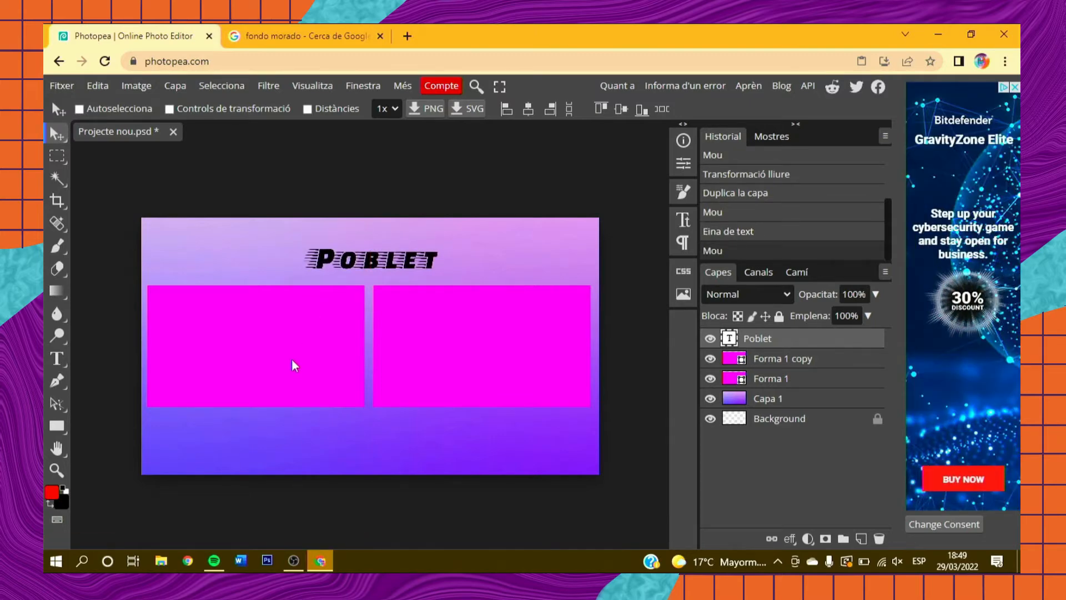
mouse_move(242, 331)
mouse_down()
mouse_move(248, 312)
mouse_move(242, 327)
mouse_up()
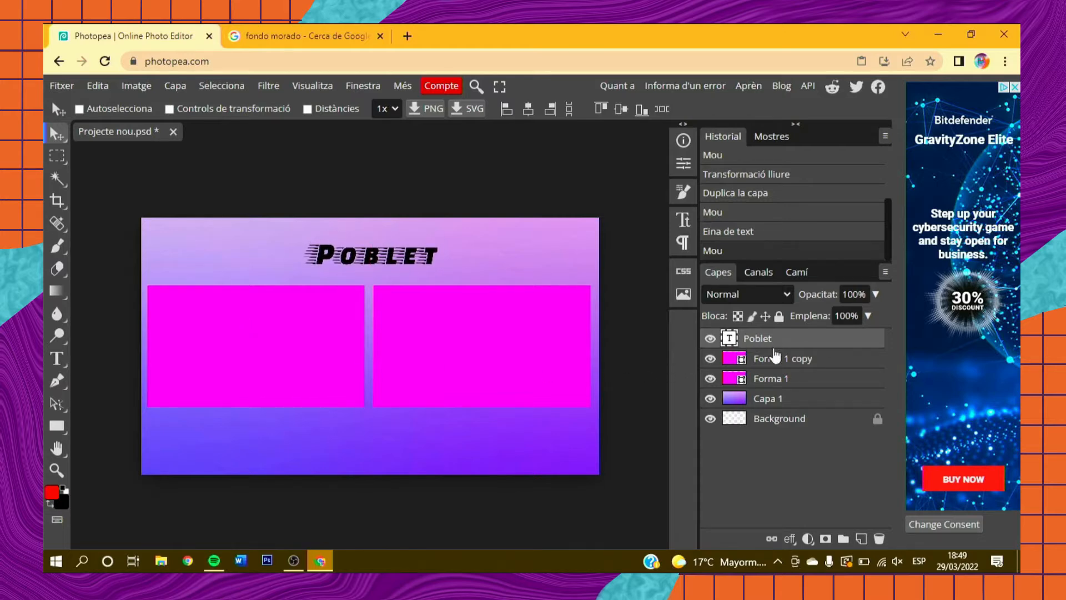
Try shifting the original magenta rectangle (Forma 1) sideways and bring it back to its starting position
click(776, 382)
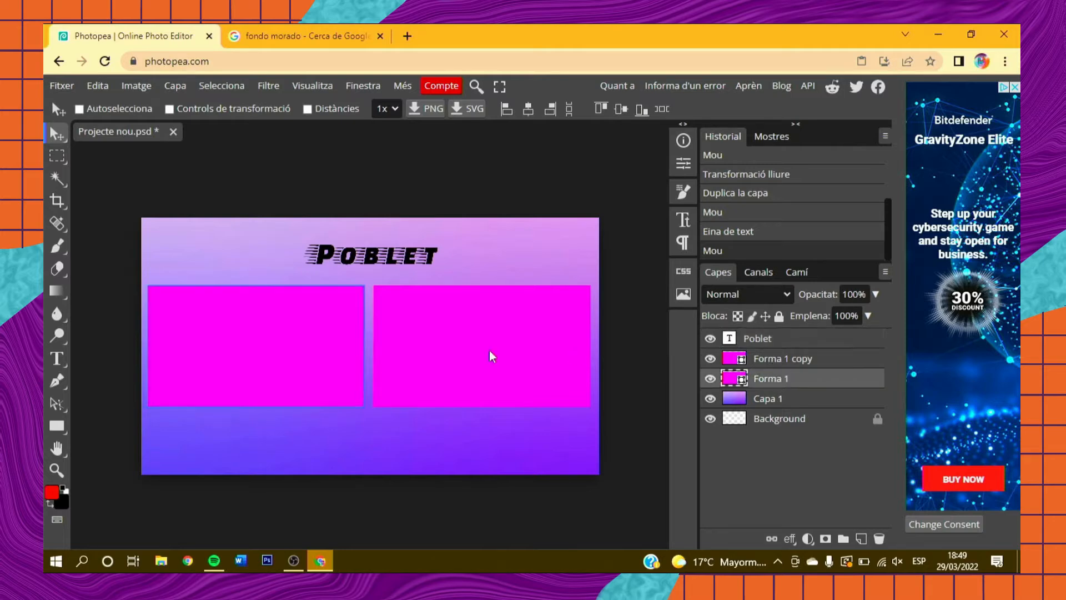
mouse_move(281, 368)
mouse_down()
mouse_move(292, 350)
mouse_move(285, 367)
mouse_move(294, 369)
mouse_up()
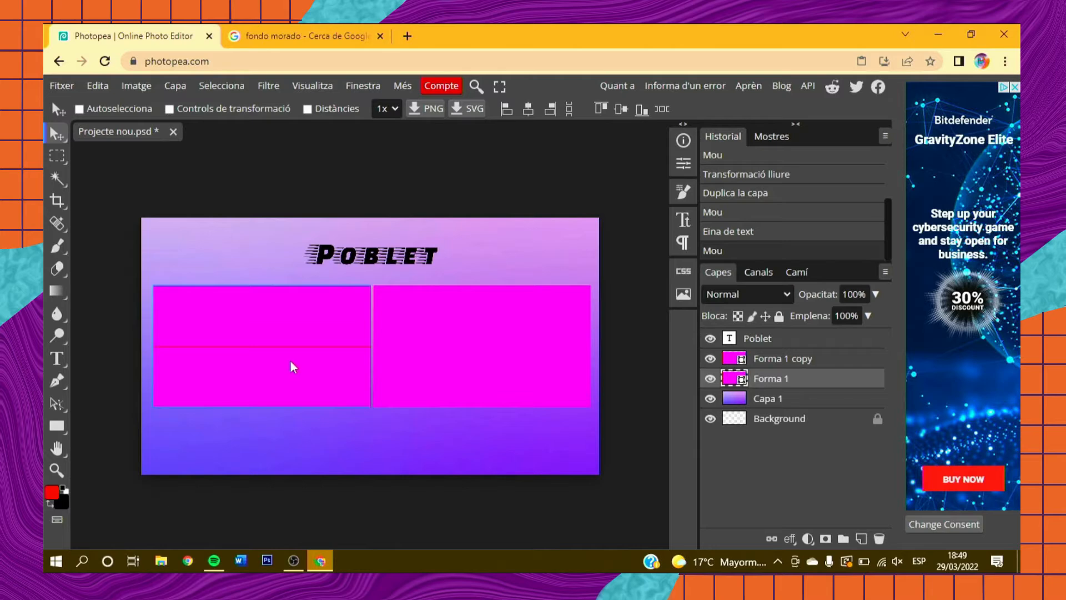
drag(291, 362, 284, 361)
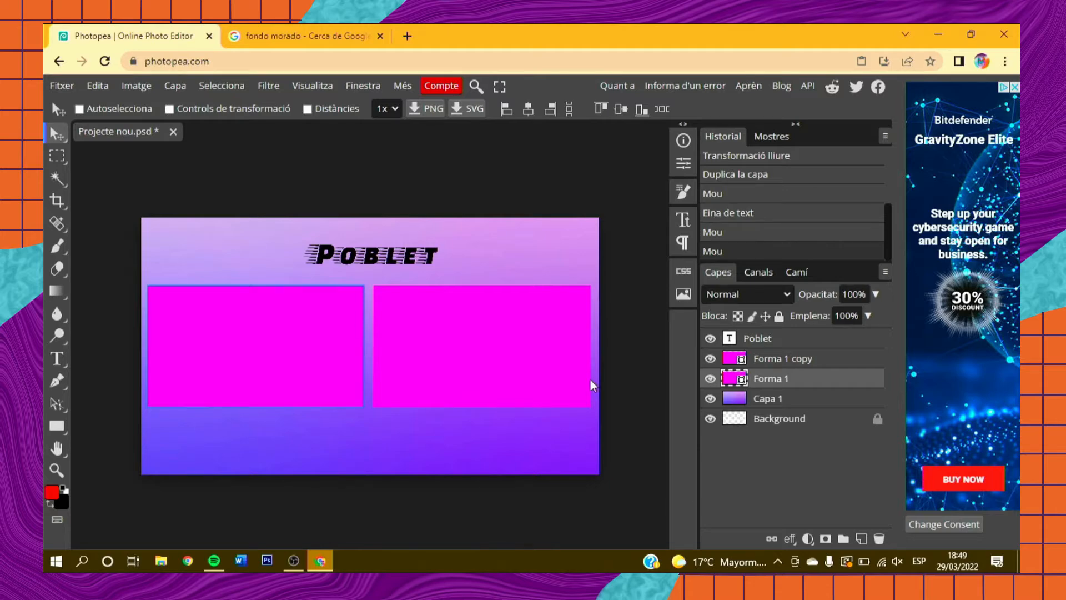
Recolor the entire "Poblet" title blue and commit the text edit
click(55, 356)
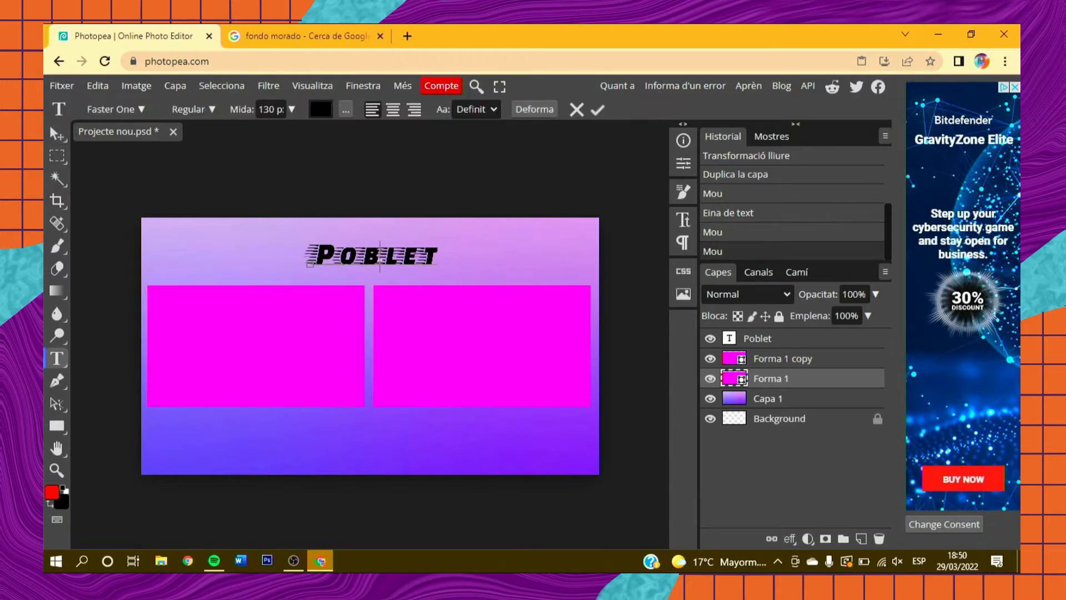
double_click(373, 256)
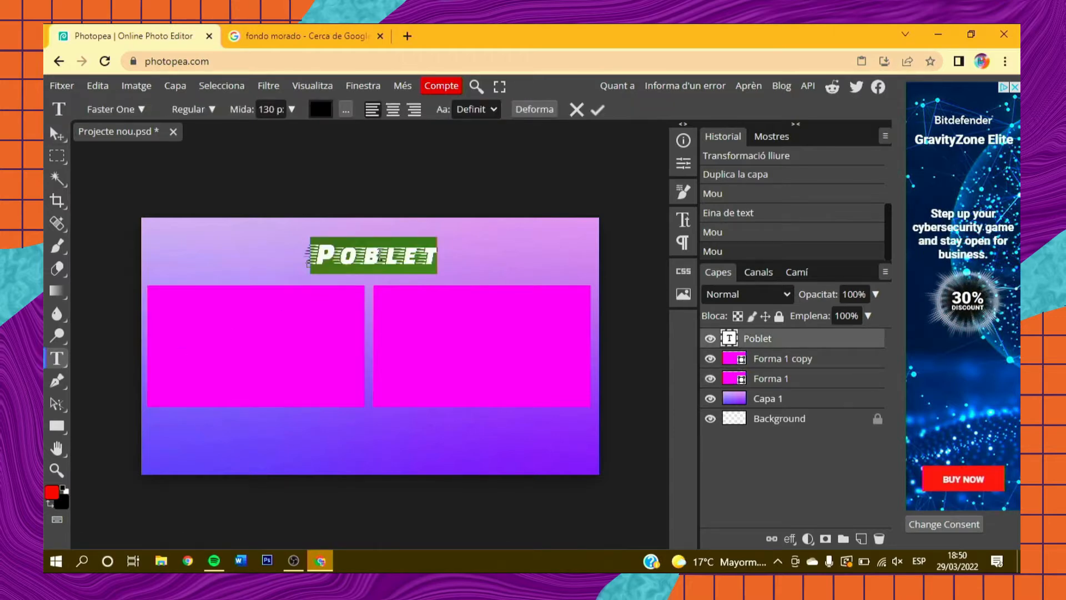
click(328, 110)
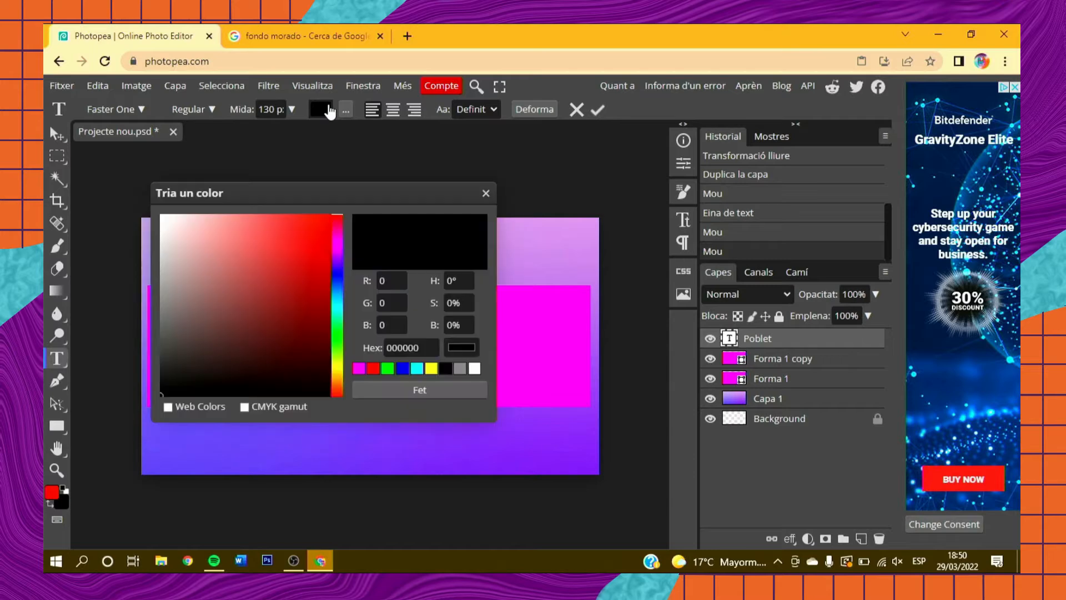
click(320, 240)
click(337, 283)
click(486, 193)
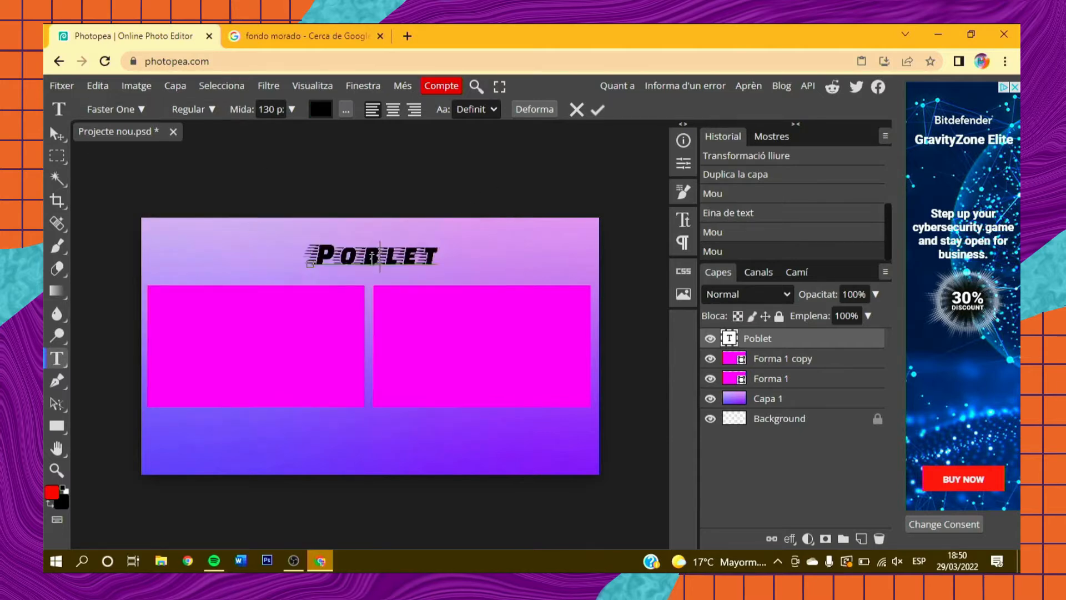
click(321, 111)
drag(311, 251, 321, 261)
click(431, 396)
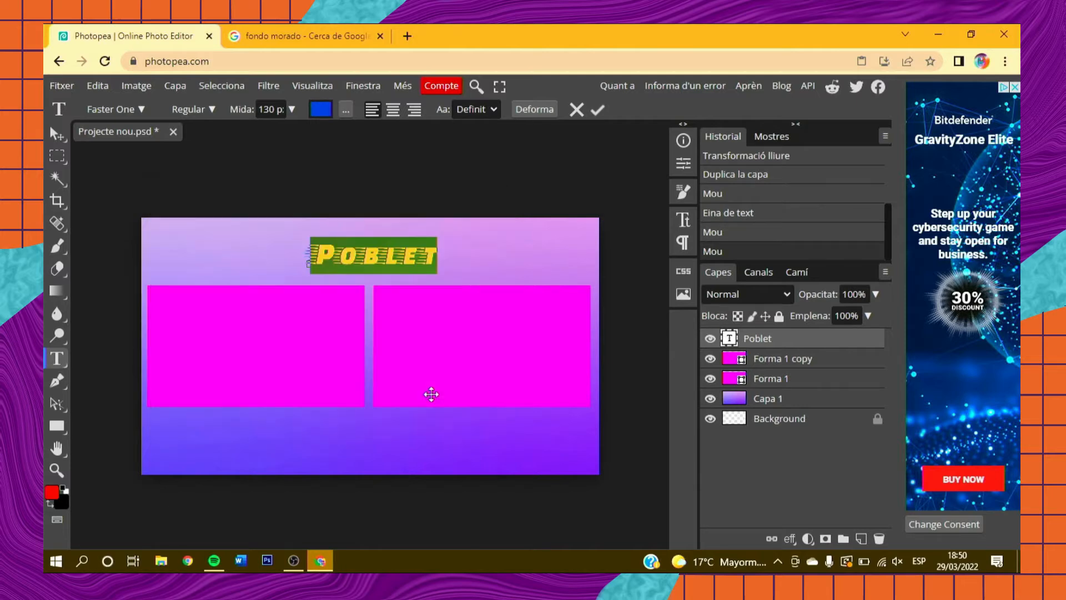
click(380, 256)
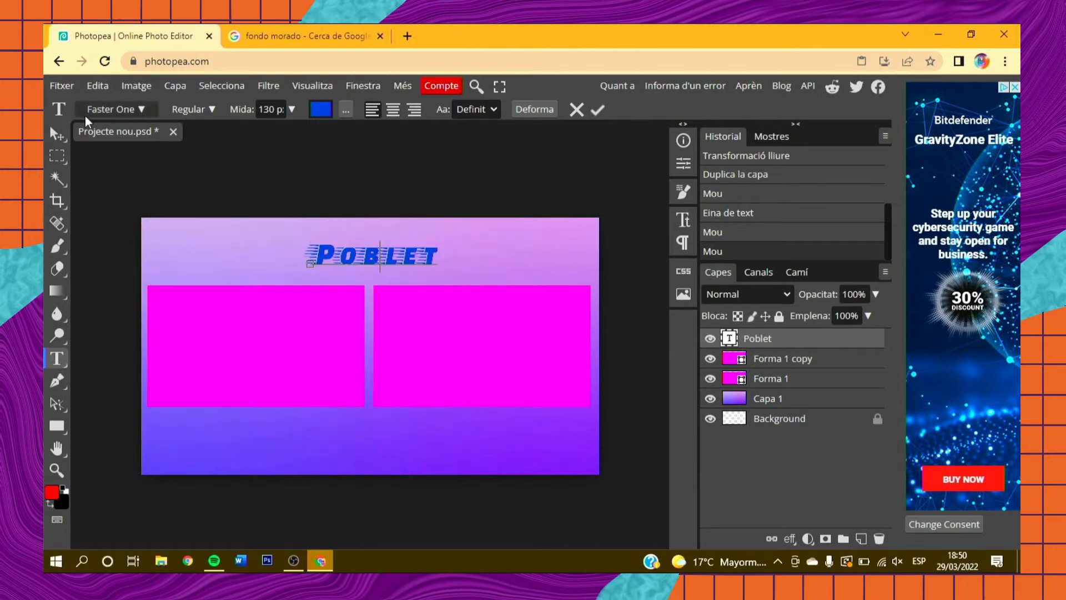
click(57, 133)
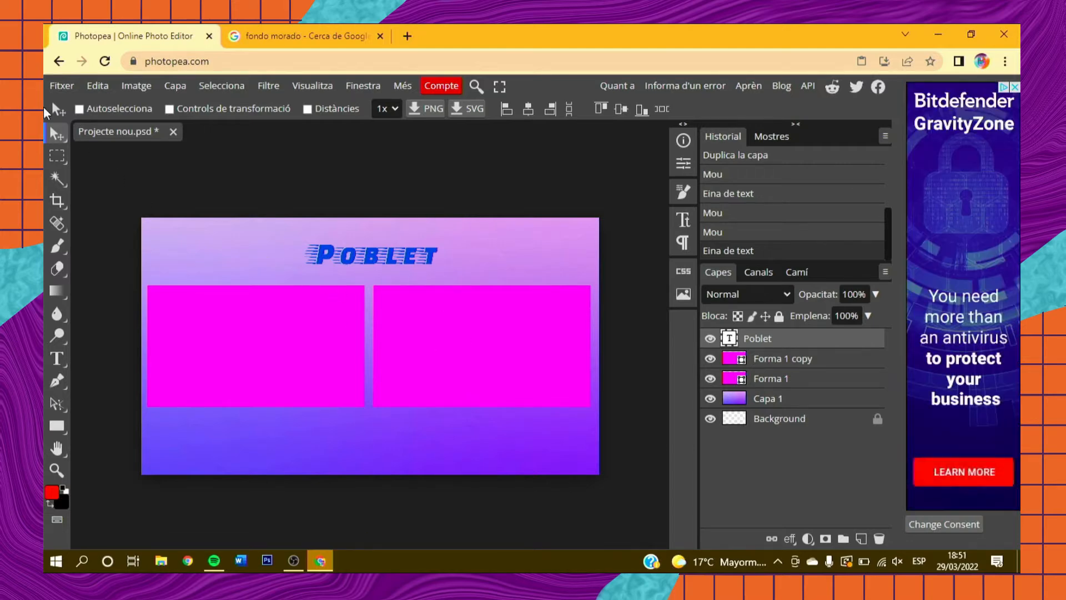
Export the design as the PNG image "Projecte nou" at 1920 × 1080 px and 100% quality
click(58, 87)
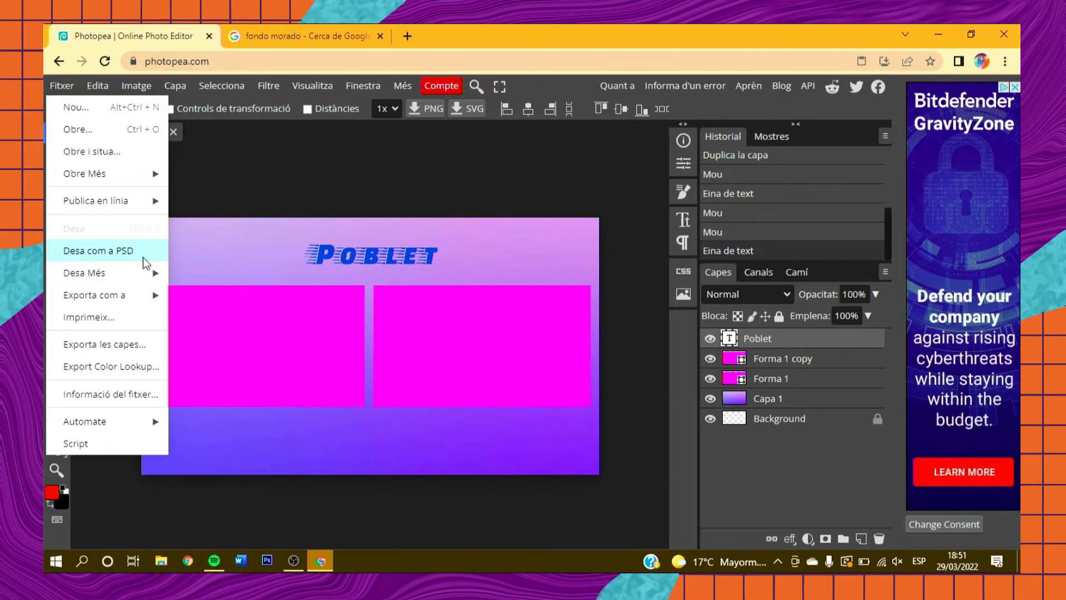
mouse_move(147, 295)
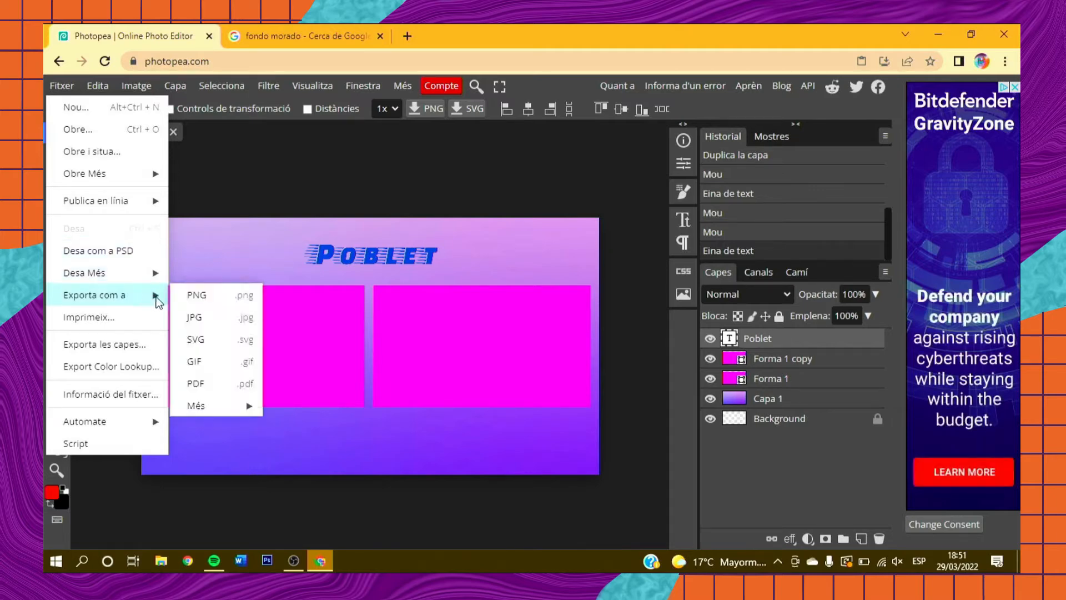
click(197, 296)
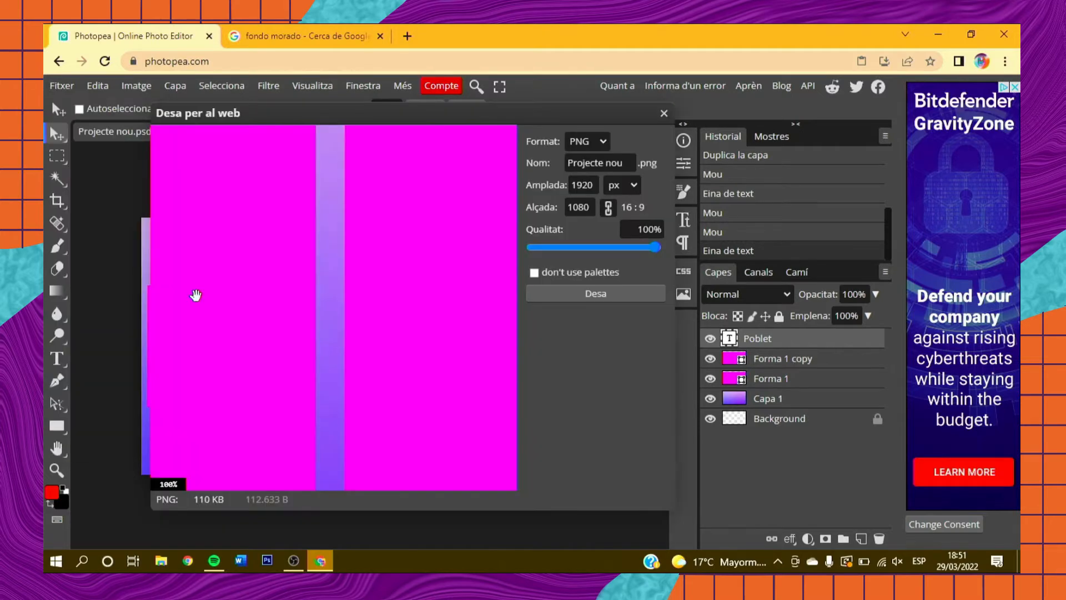
click(624, 297)
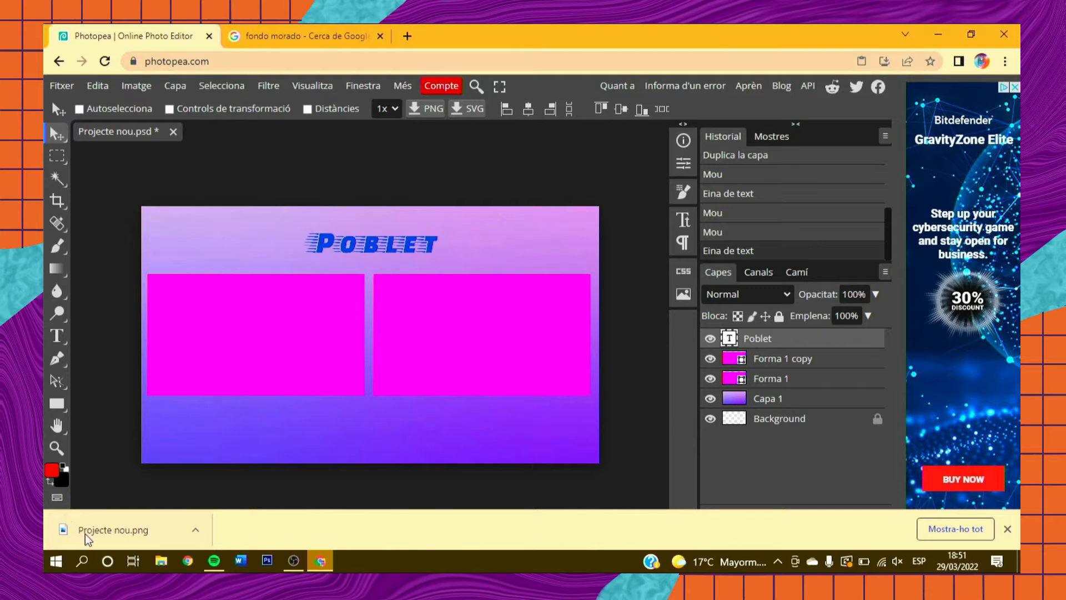
Open the exported Projecte nou.png in the Photos viewer to examine it and return to Photopea
click(144, 538)
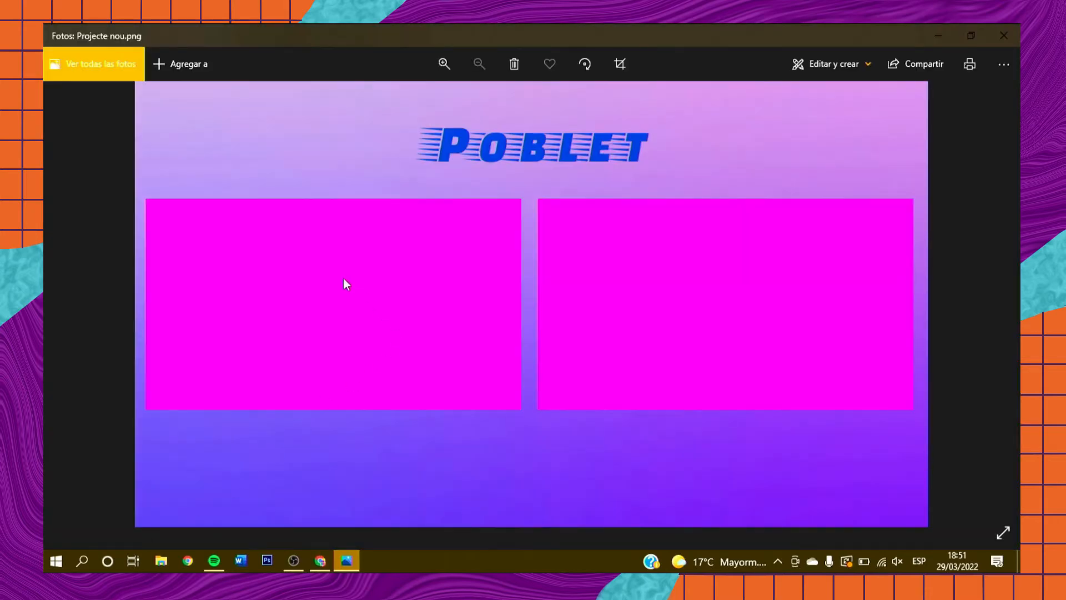
double_click(343, 278)
double_click(344, 278)
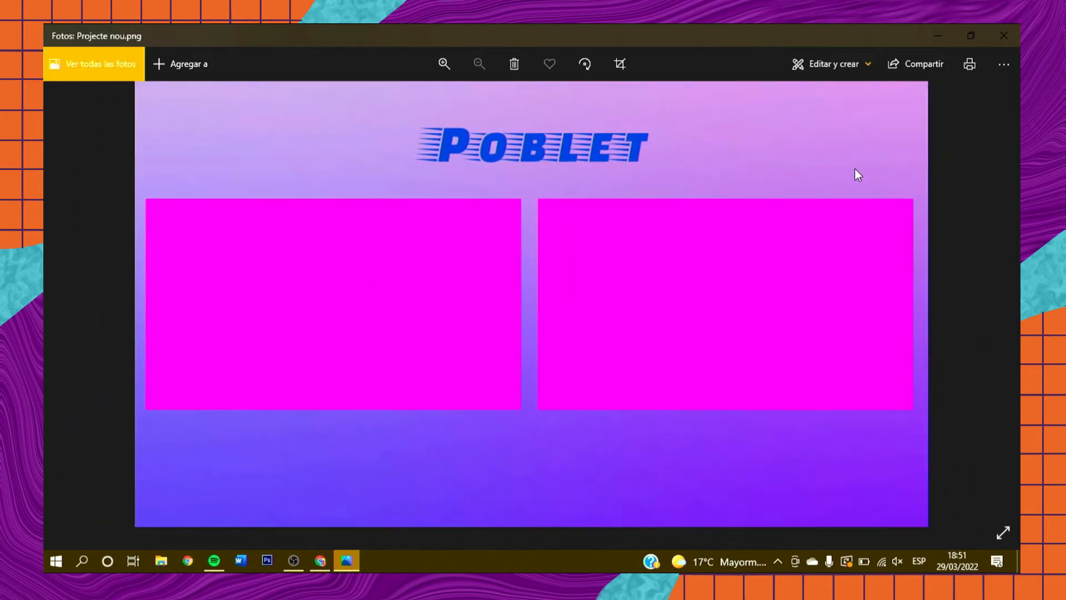
click(938, 35)
Save the project as a PSD file
click(60, 87)
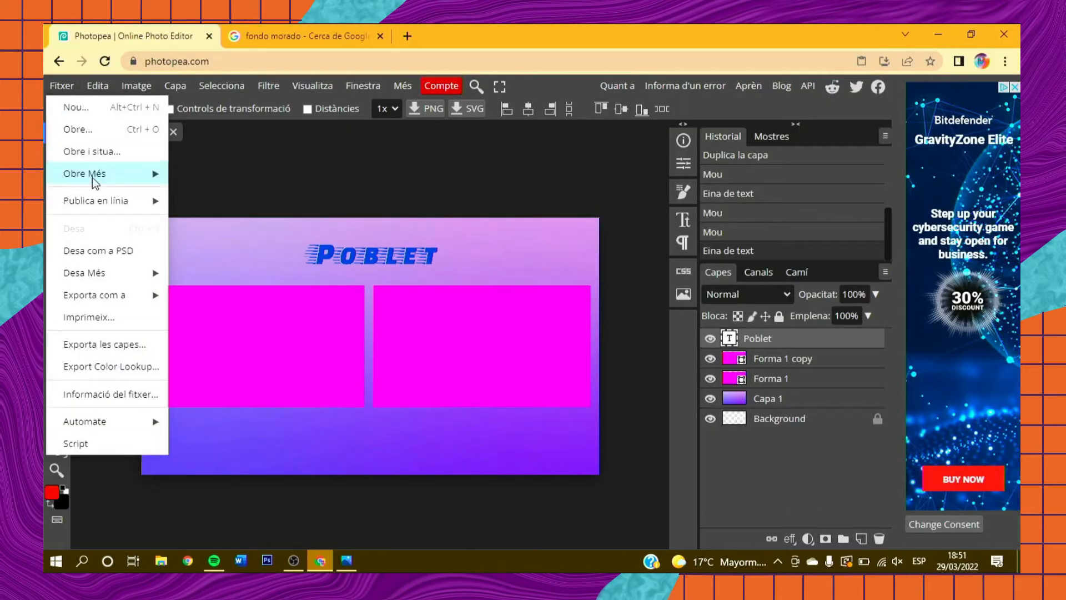
click(145, 244)
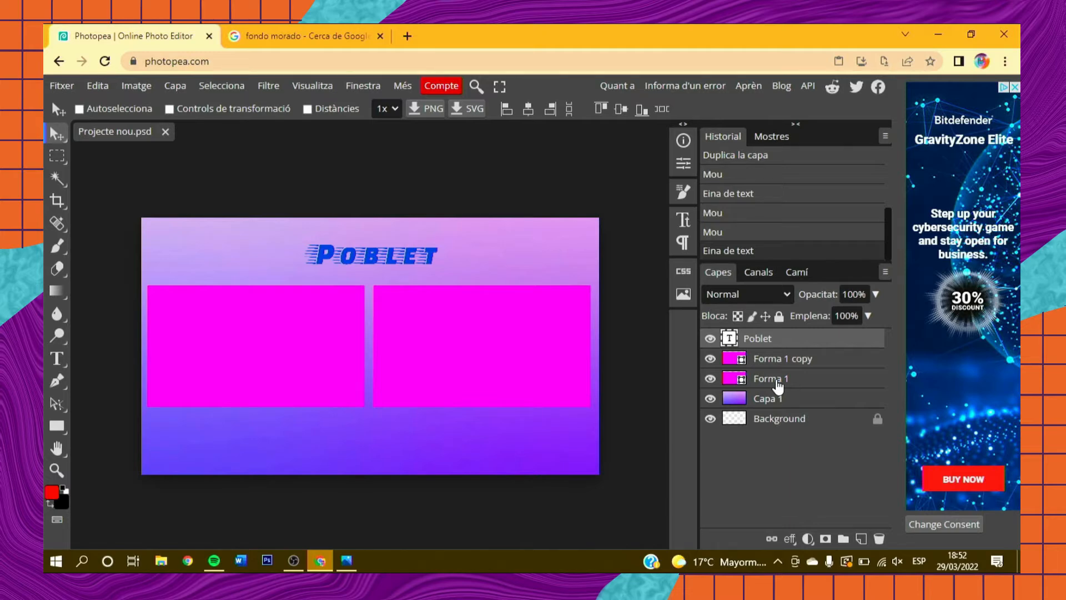
Enlarge the Forma 1 rectangle proportionally to about 142.40% toward the lower right with Free Transform
click(778, 380)
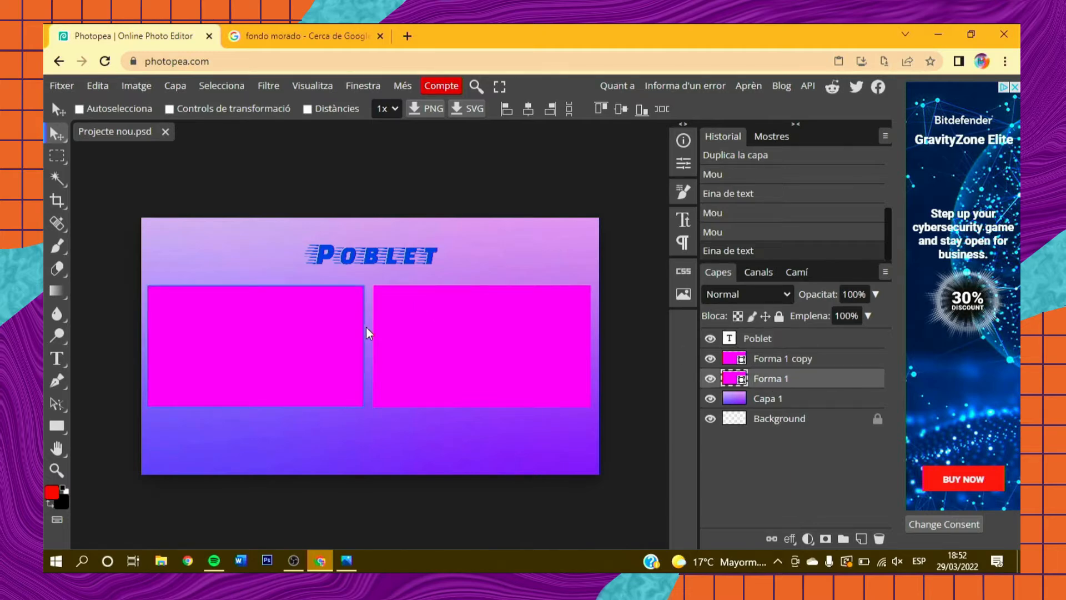
key(ctrl)
key(ctrl+t)
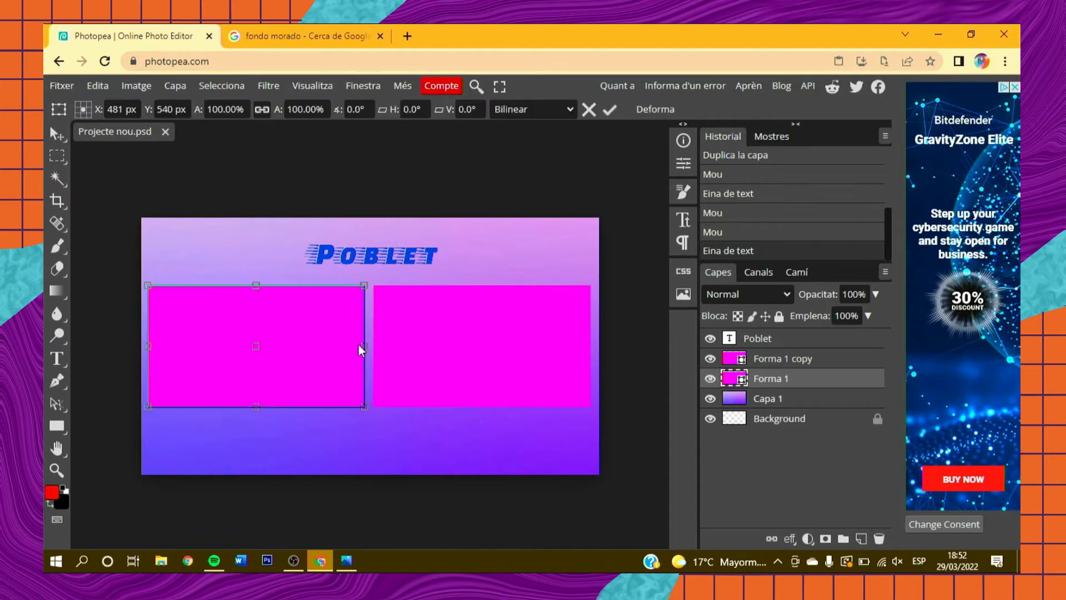
drag(364, 406, 460, 473)
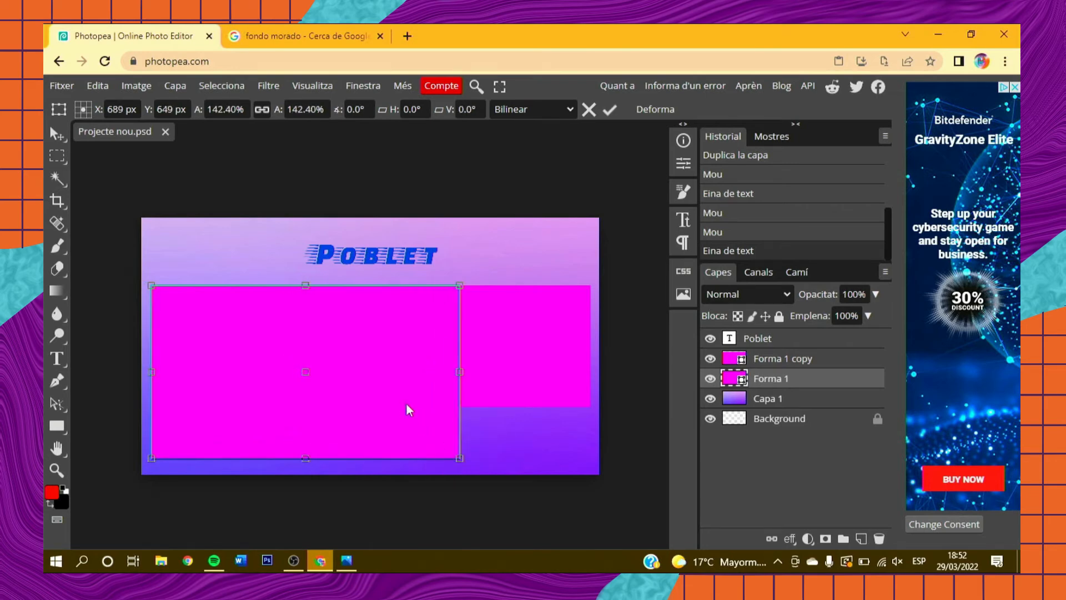
key(Return)
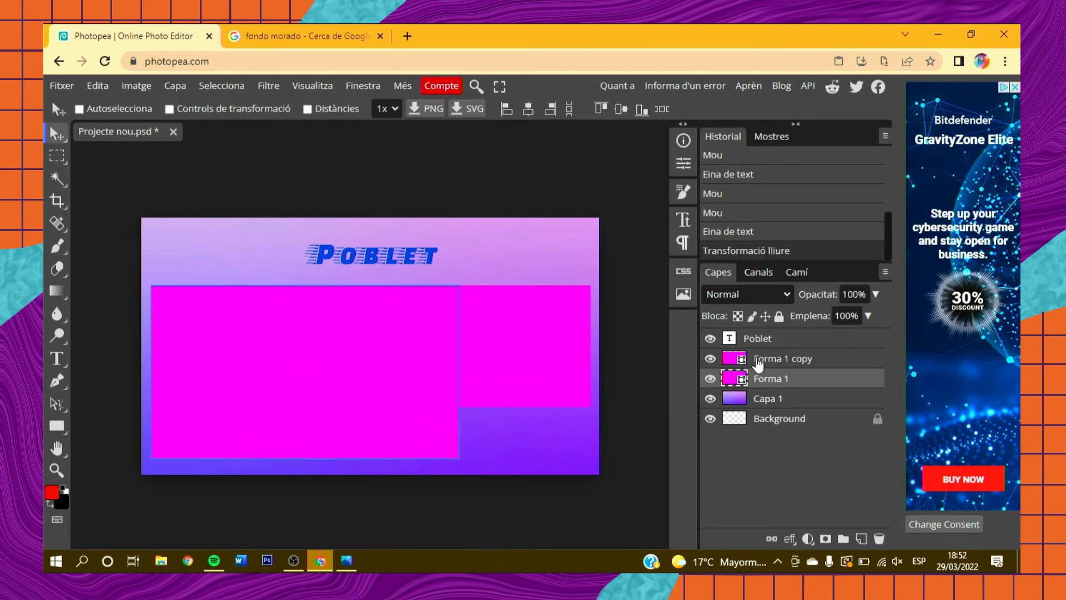
Reshape the Forma 1 copy rectangle into a tall frame beside the large one, about 50.55% wide and 139.79% high
click(759, 363)
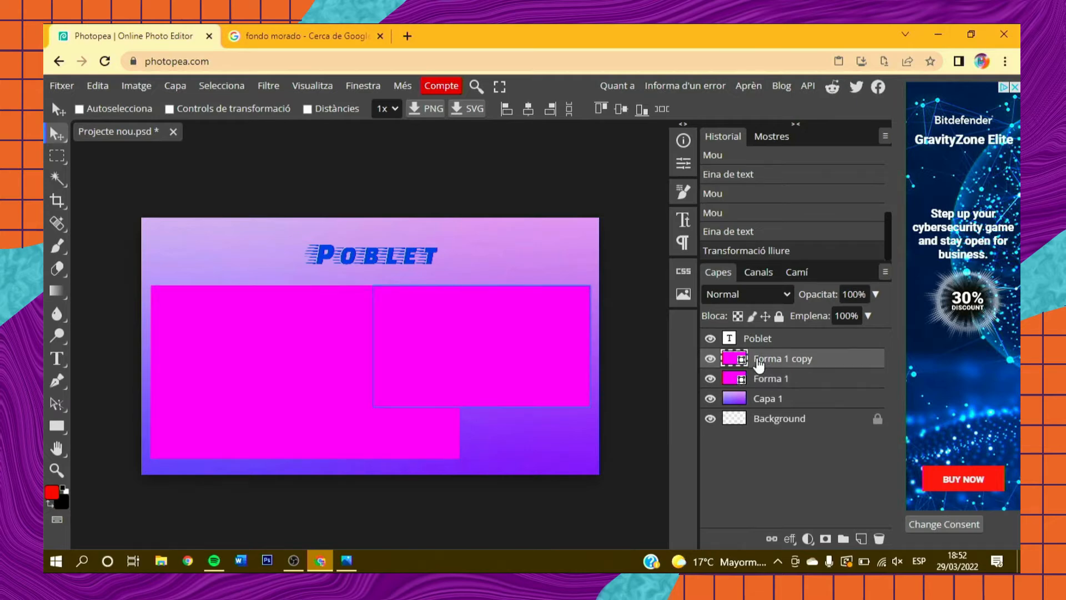
key(ctrl+t)
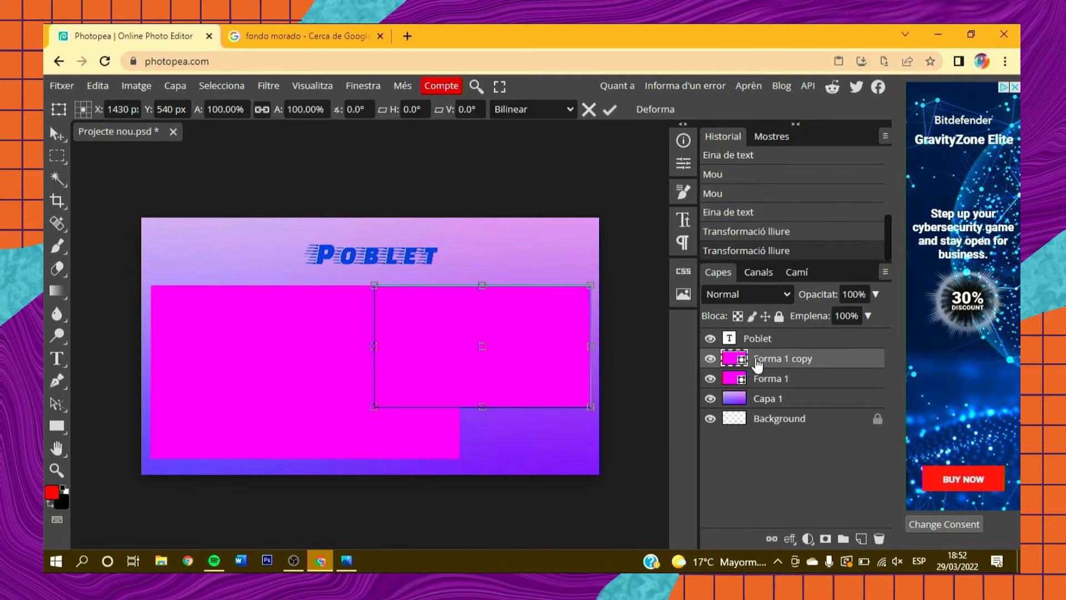
drag(375, 407, 482, 455)
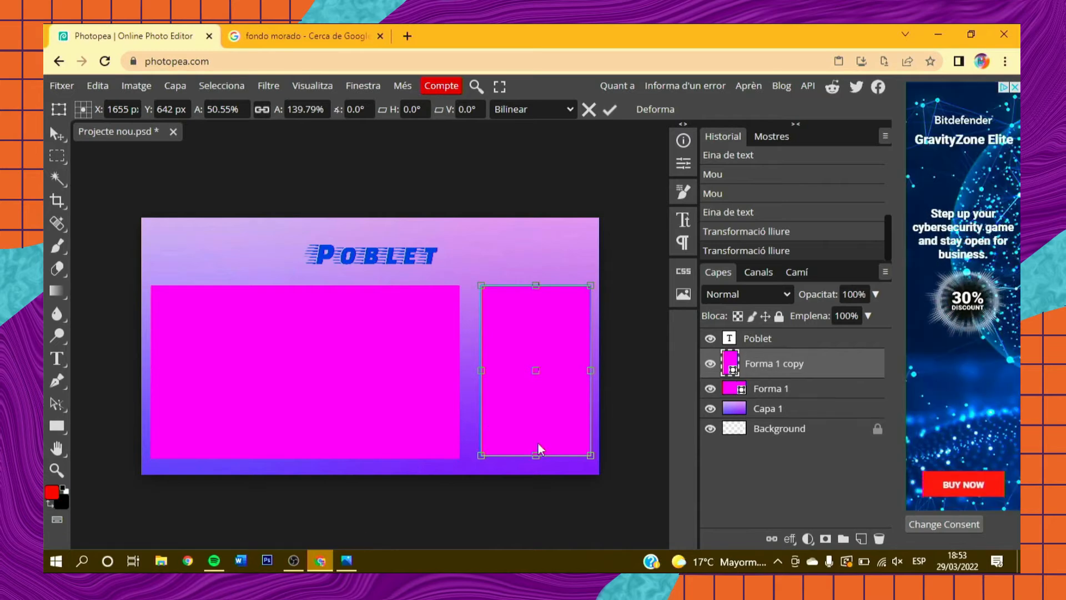
key(Return)
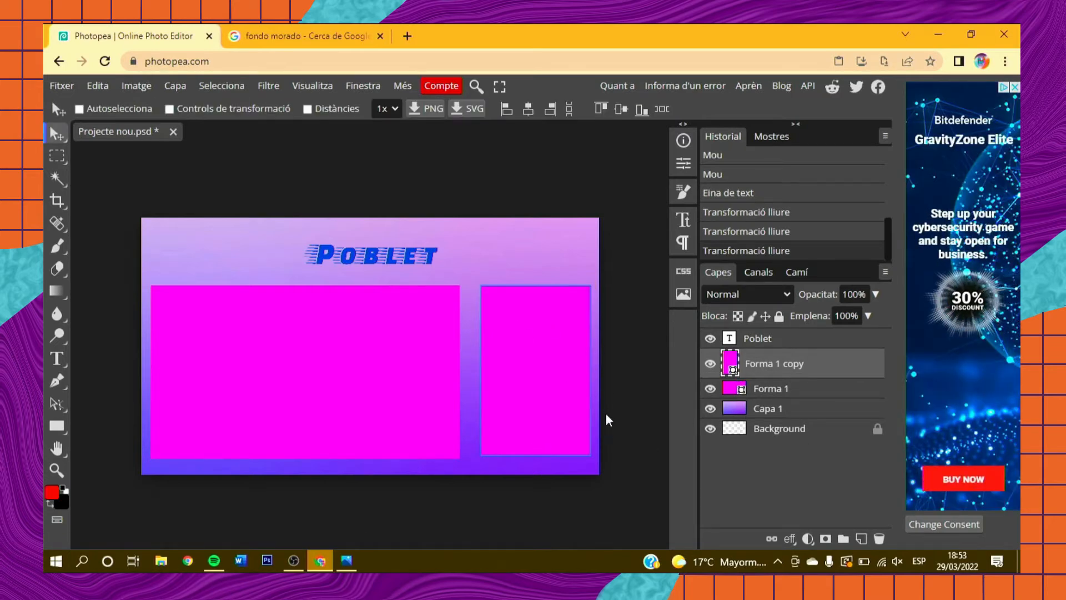
Open the xapa_lletivi22_v2 logo image as a separate document
click(66, 86)
click(62, 86)
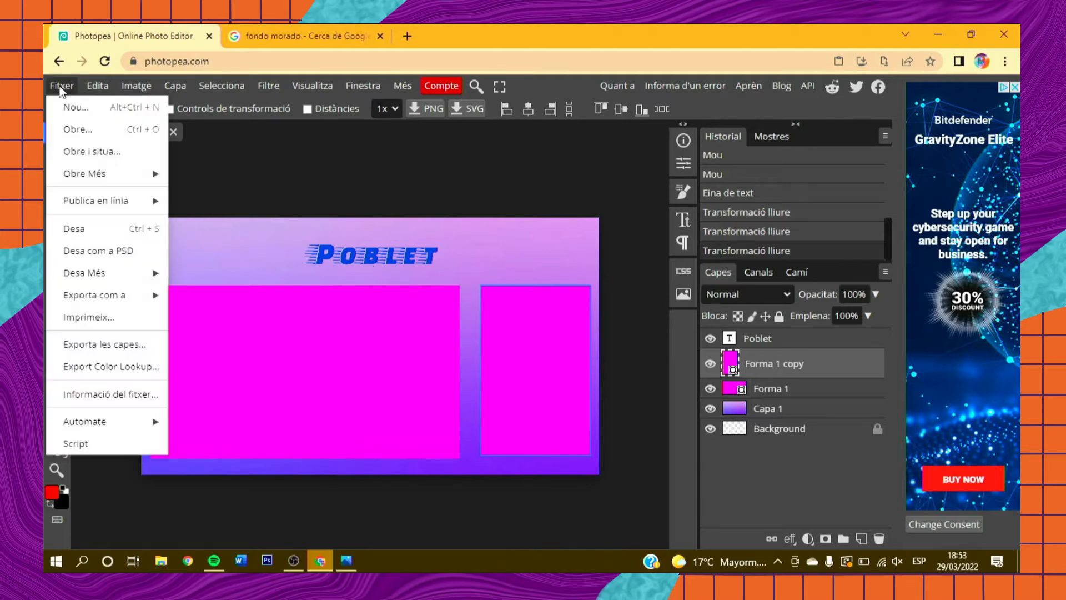
click(83, 130)
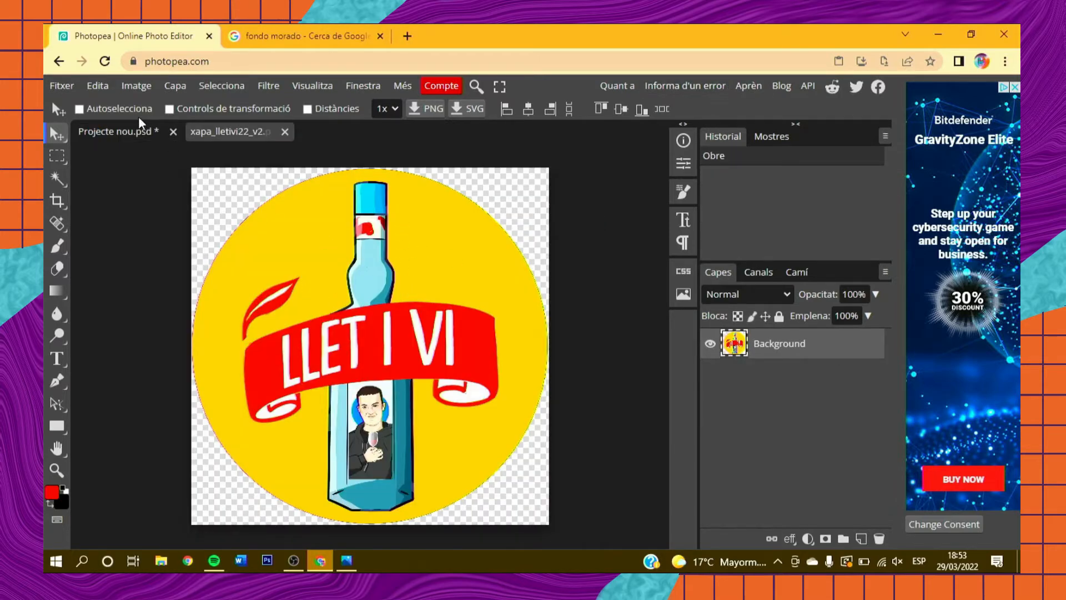
Copy the round "Llet i vi" logo layer from its document into Projecte nou.psd, beneath the Poblet title layer
click(62, 86)
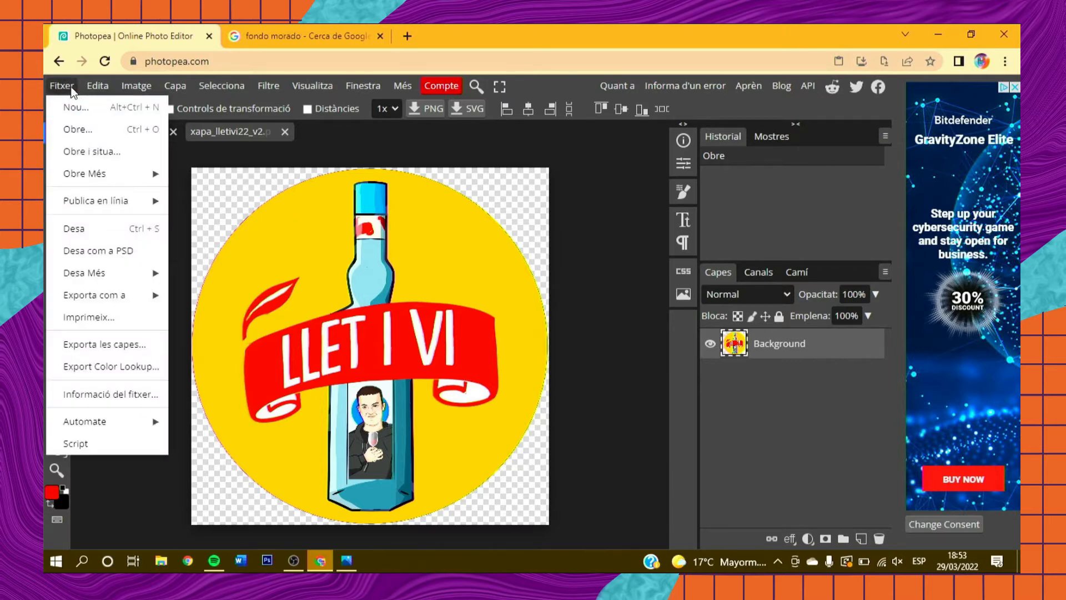
click(69, 88)
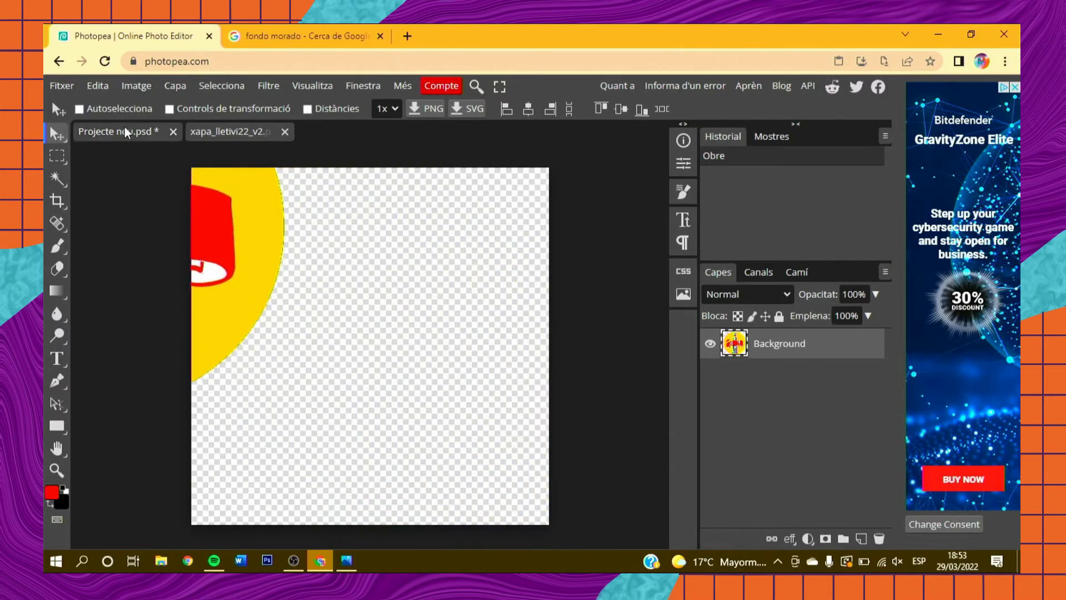
click(125, 131)
drag(125, 126, 430, 262)
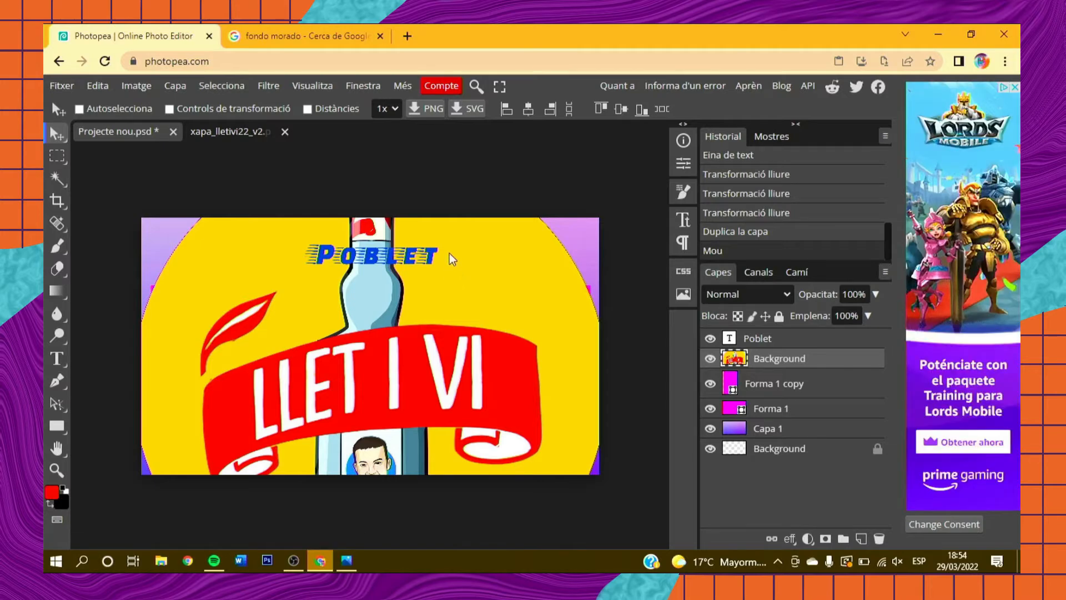
Shrink the logo proportionally with Free Transform to a small badge in the canvas's upper-left corner, above the large magenta frame
key(ctrl+t)
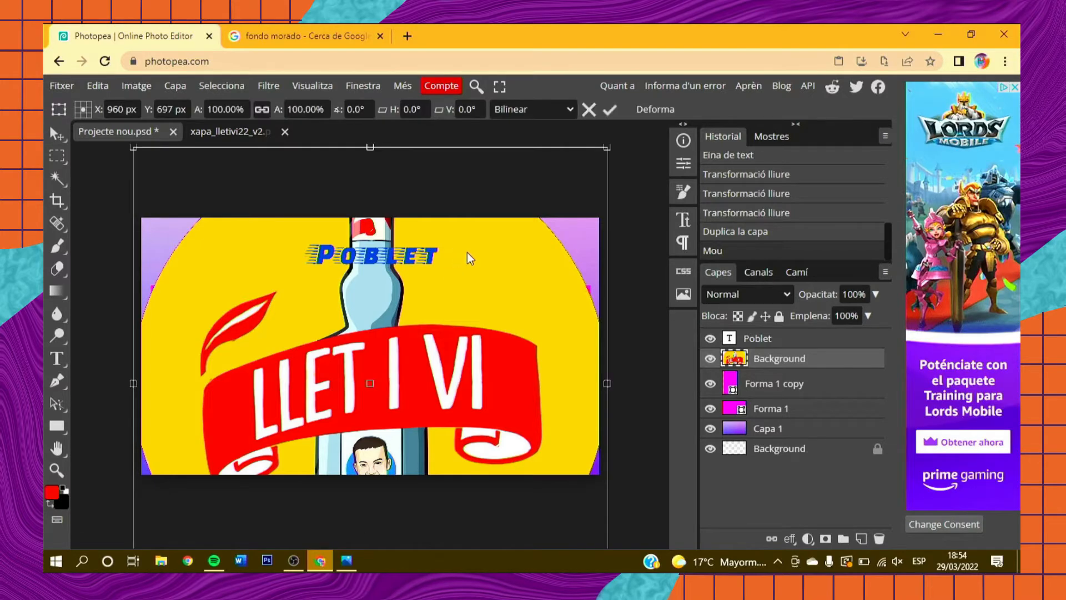
drag(514, 192, 511, 212)
drag(610, 170, 191, 241)
key(Return)
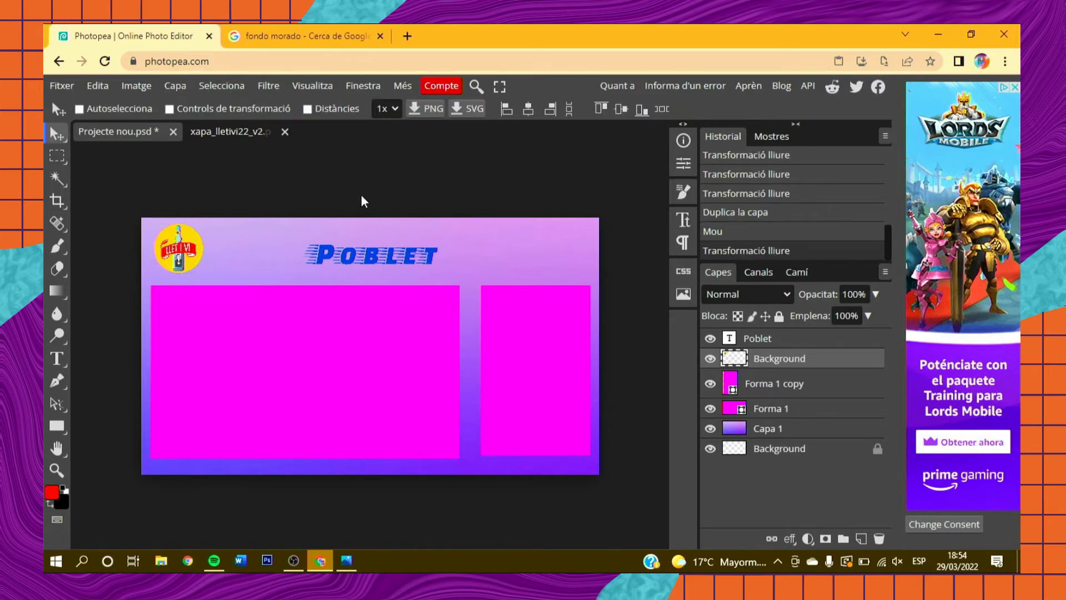
Export the two-frame layout with the logo as a PNG and dismiss the download bar
click(67, 86)
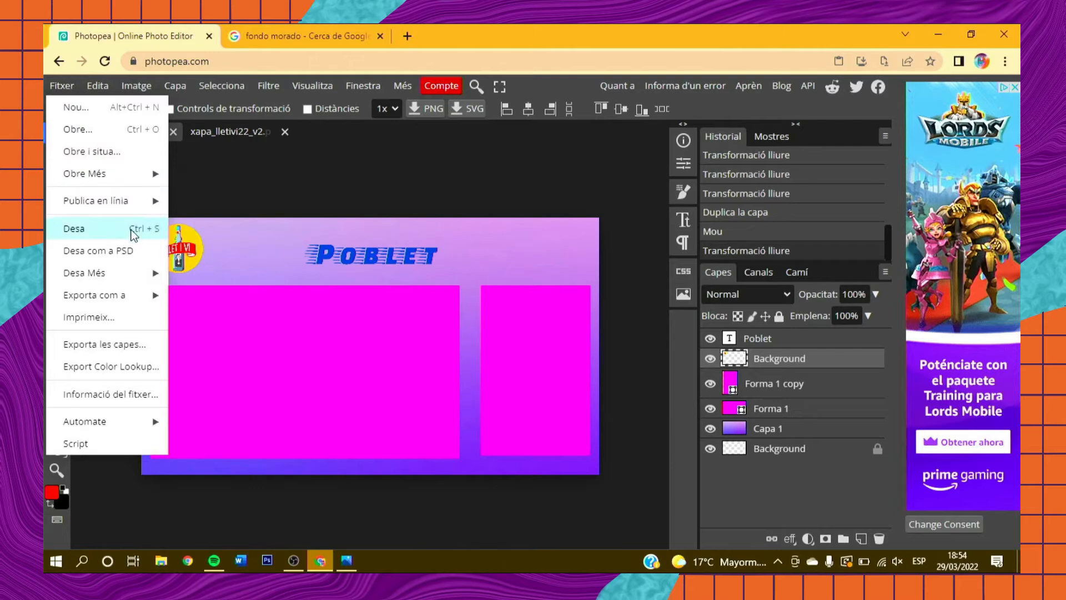
mouse_move(147, 294)
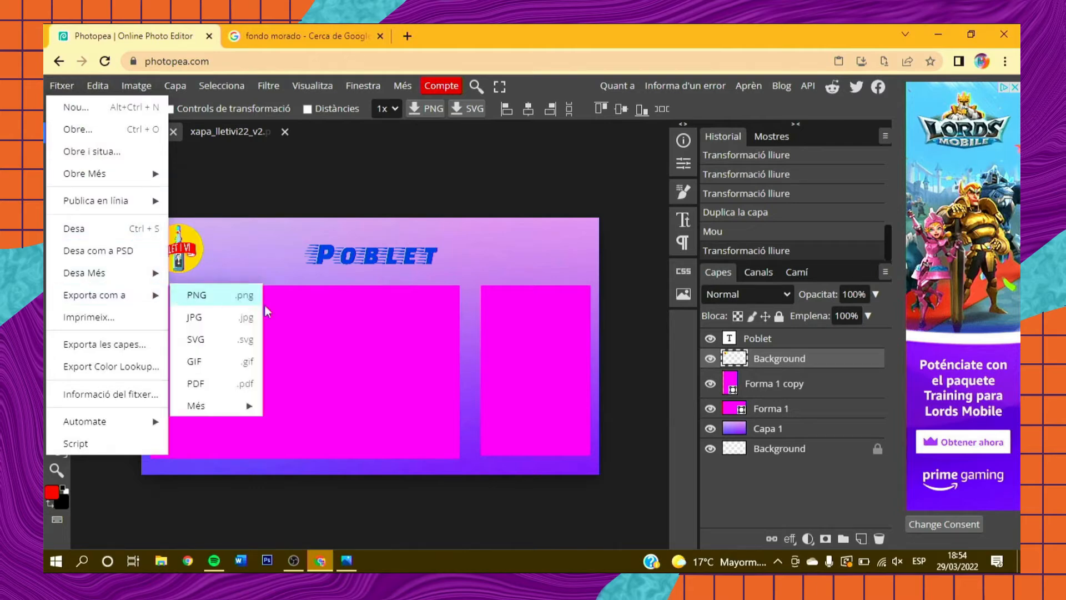
click(193, 296)
click(582, 292)
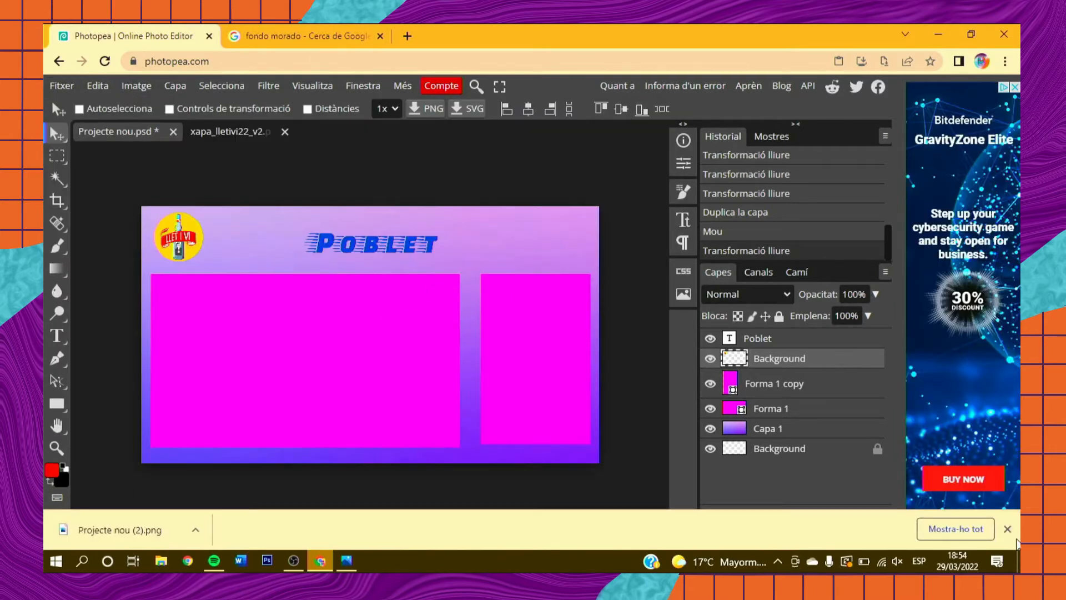
click(1008, 529)
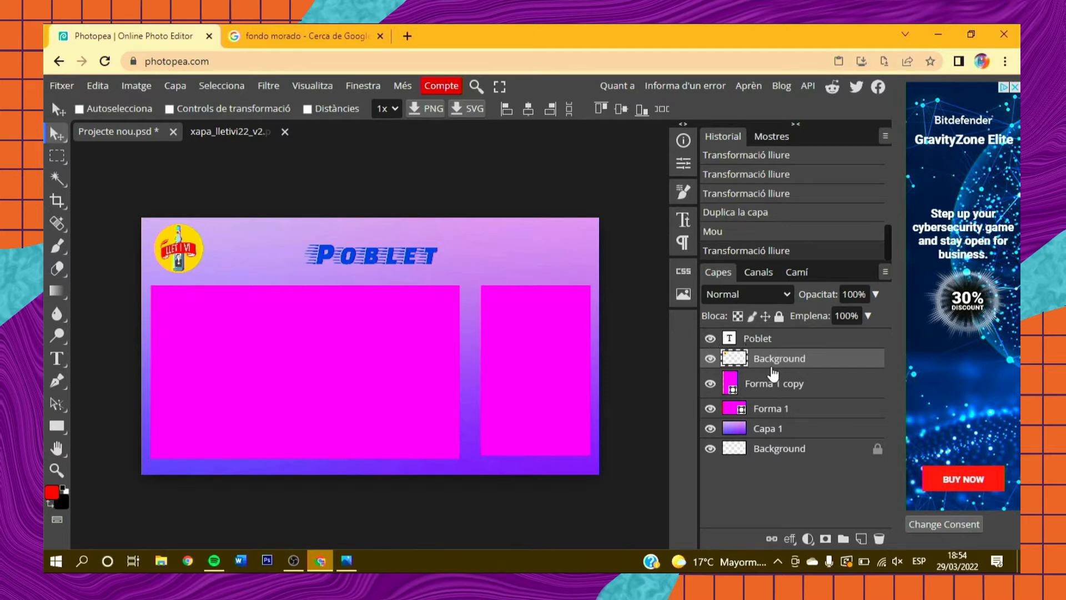
Delete the Forma 1 copy, Forma 1 and logo layers, keeping the Poblet title and the gradient
click(767, 388)
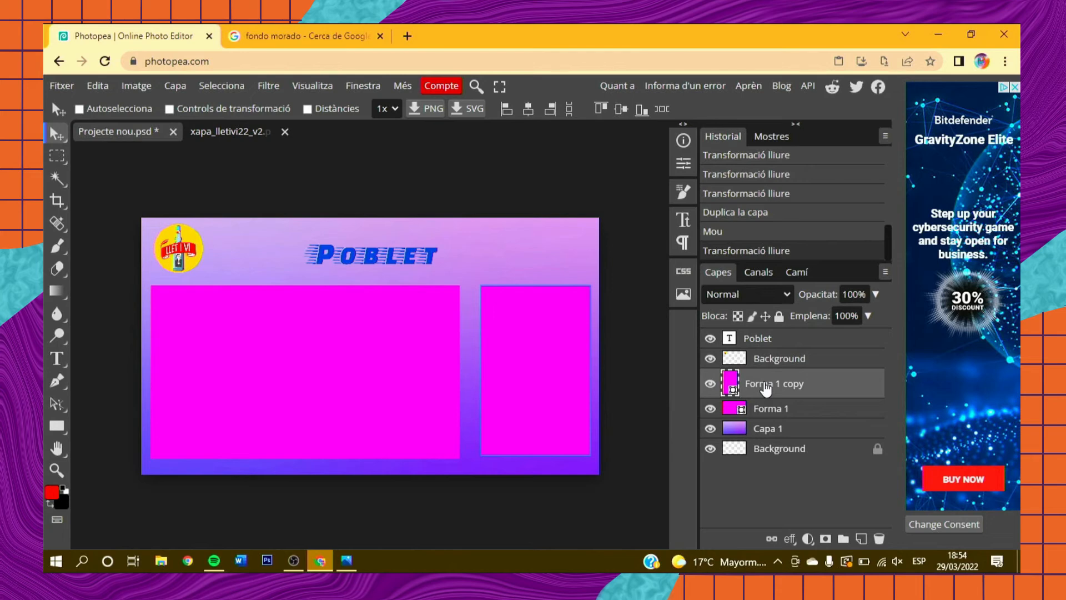
click(880, 538)
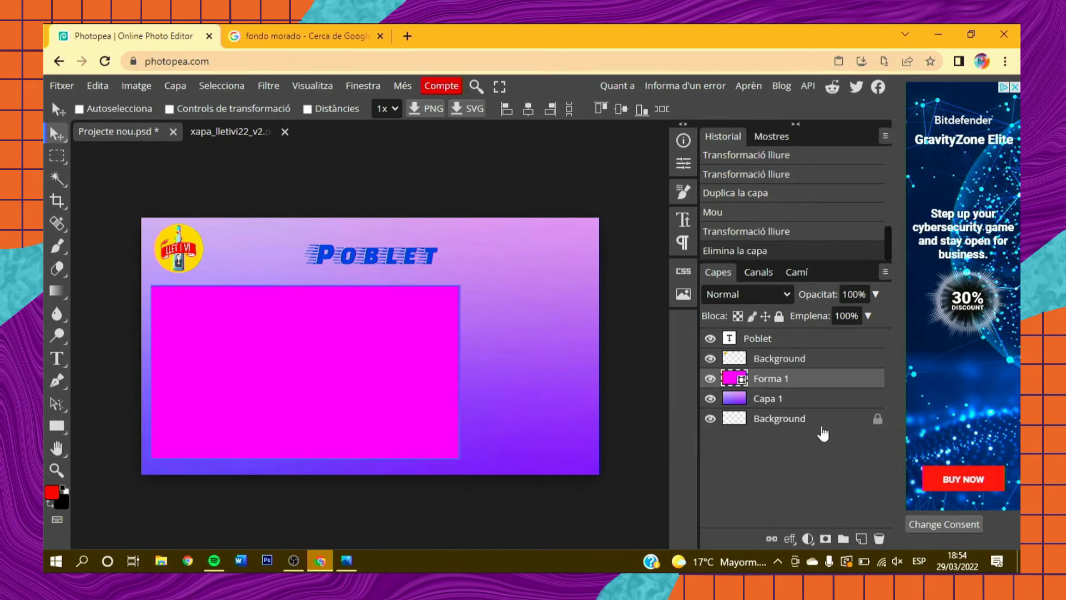
click(879, 538)
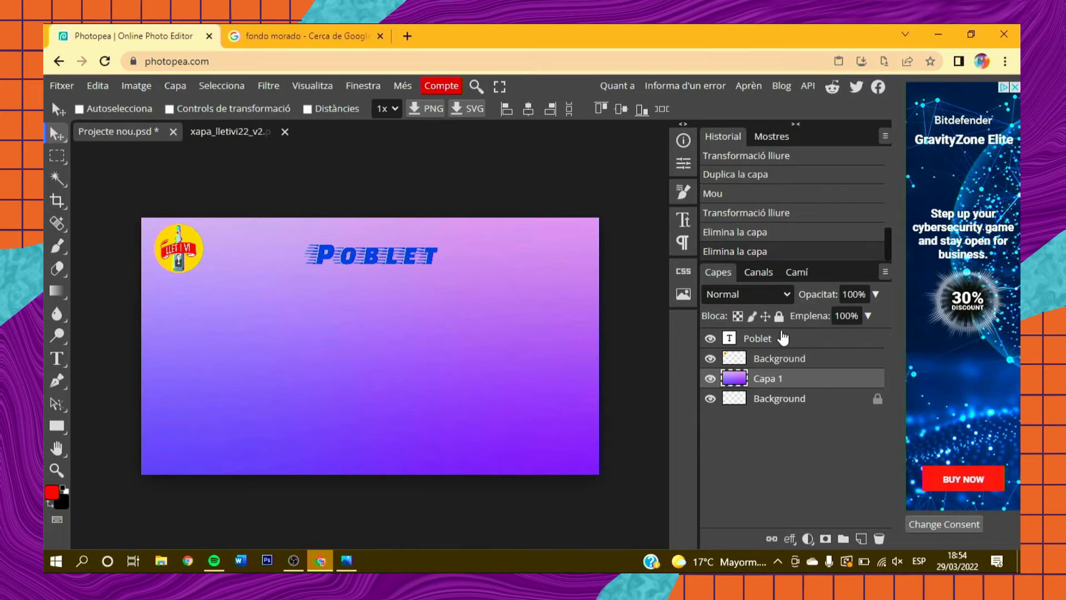
click(780, 339)
click(779, 358)
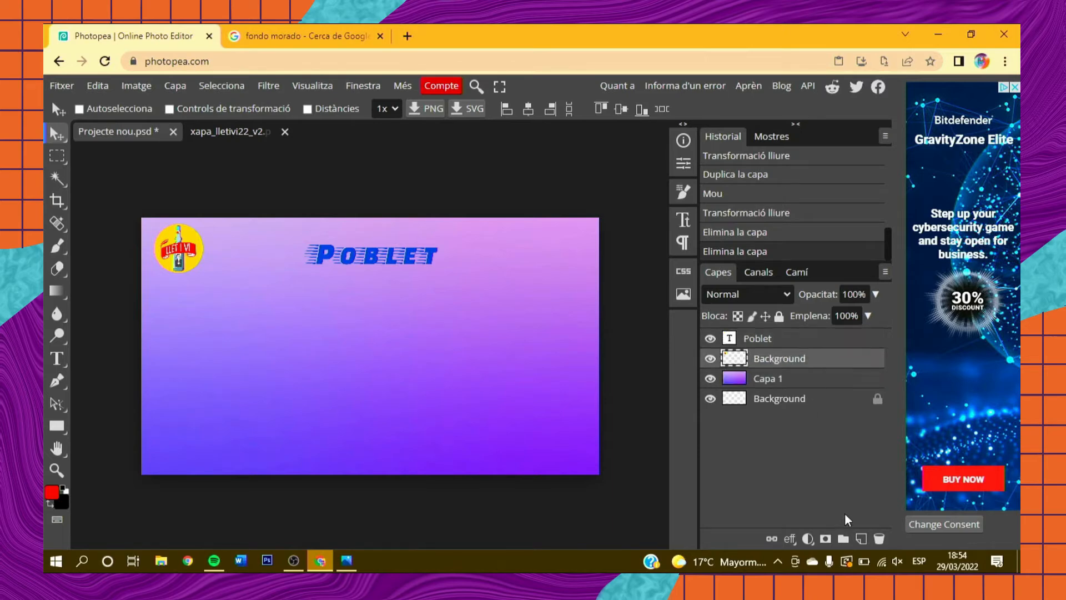
click(879, 538)
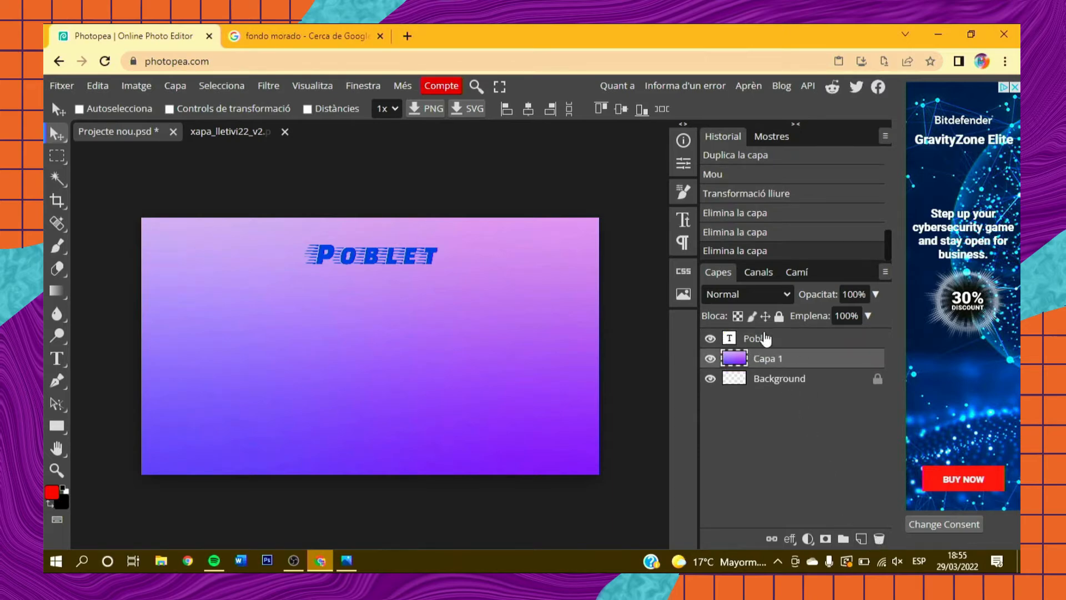
Replace the Poblet title text with "Anem a començar"
click(769, 337)
click(60, 361)
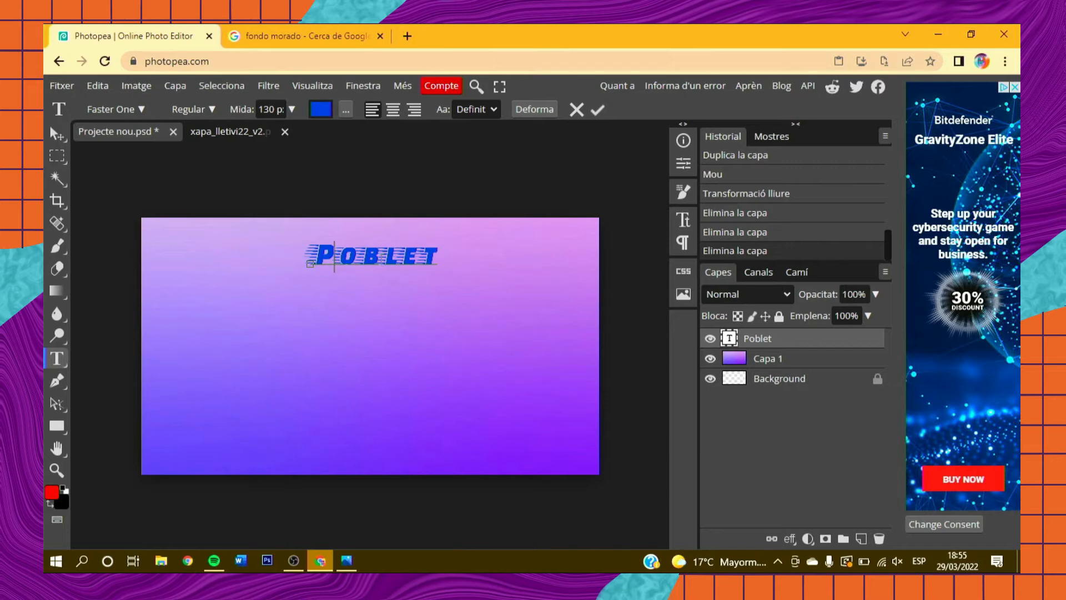
click(389, 270)
double_click(389, 271)
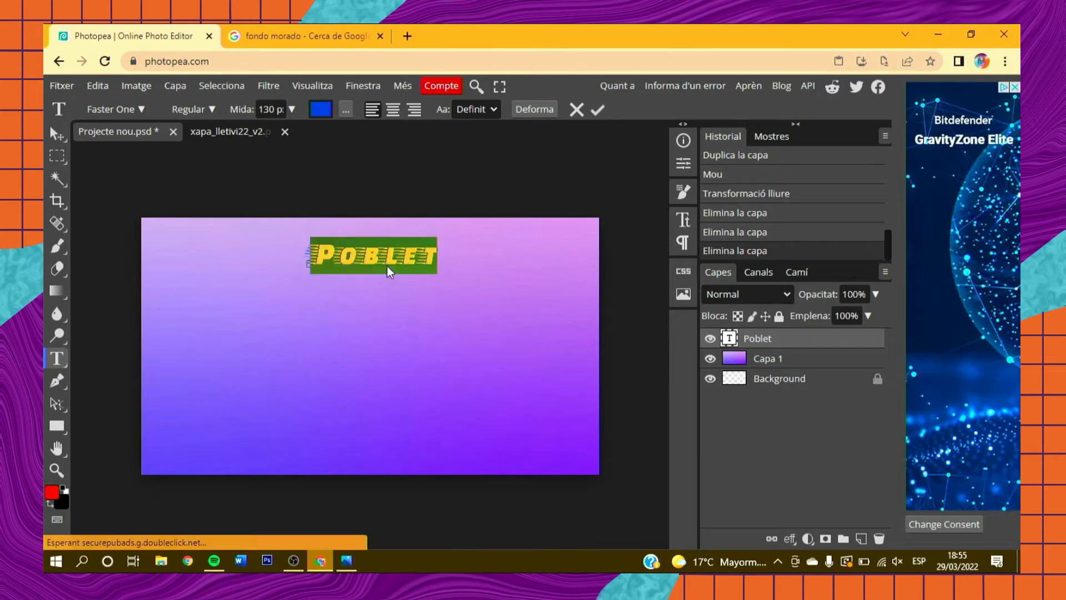
text(Anem)
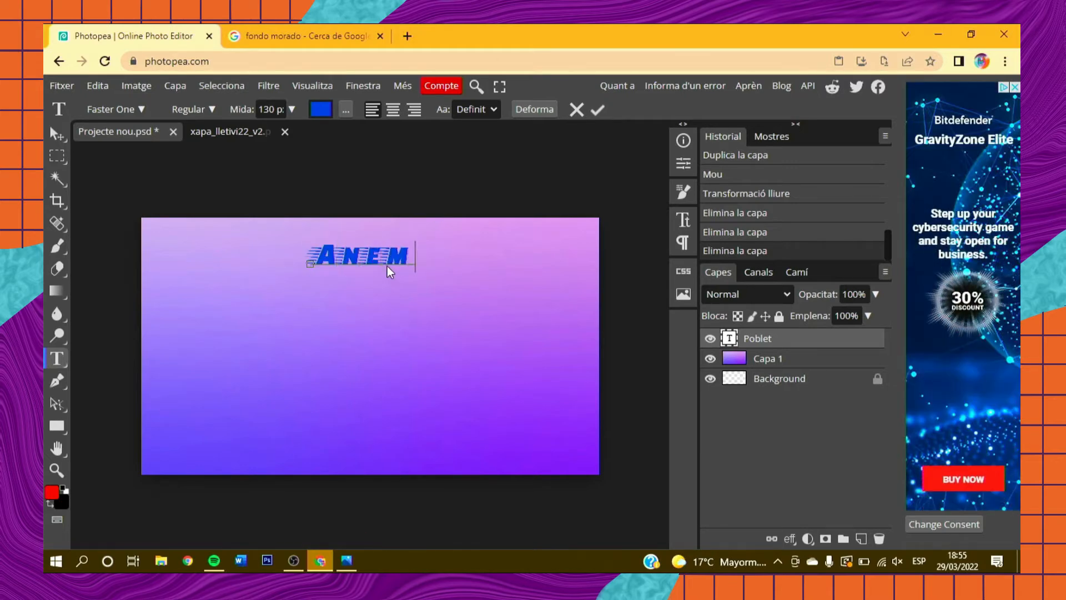
text( a comença)
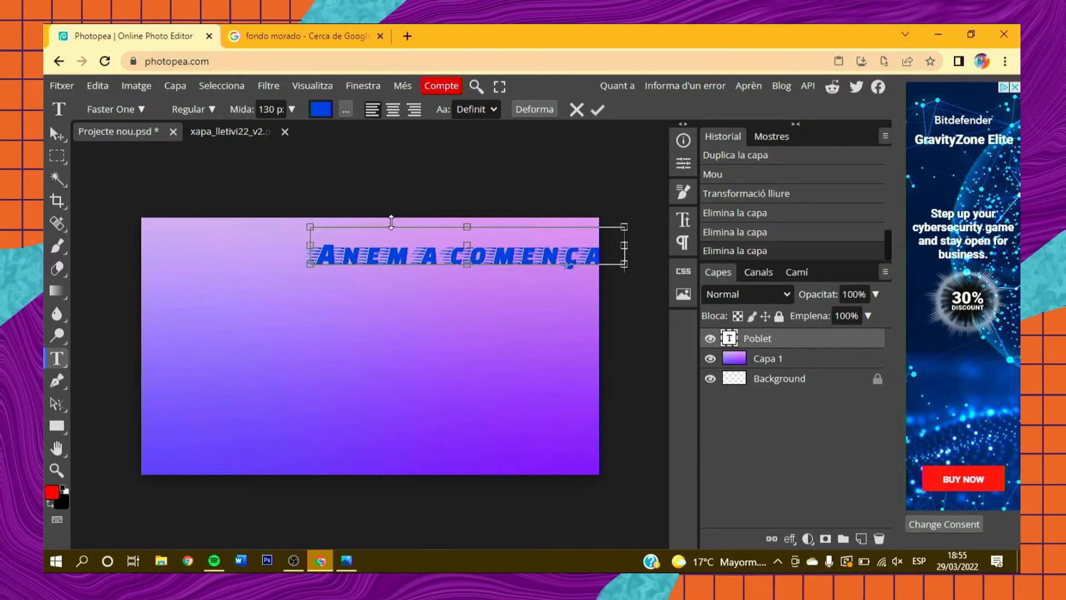
Set the whole "Anem a començar" text in the Federo font and move it to the centre of the canvas
click(400, 251)
key(ctrl+a)
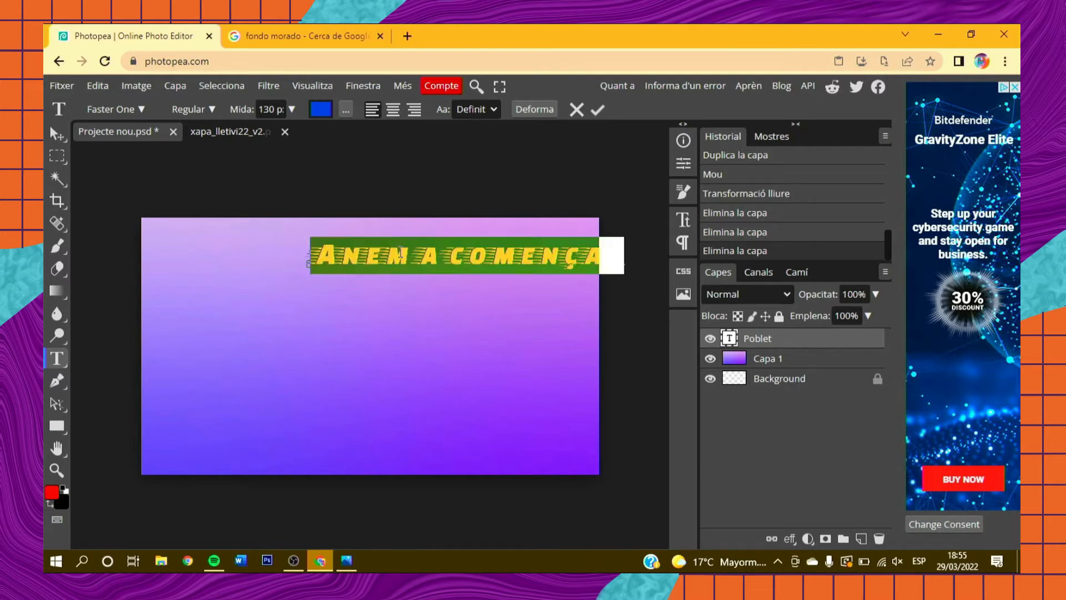
click(142, 110)
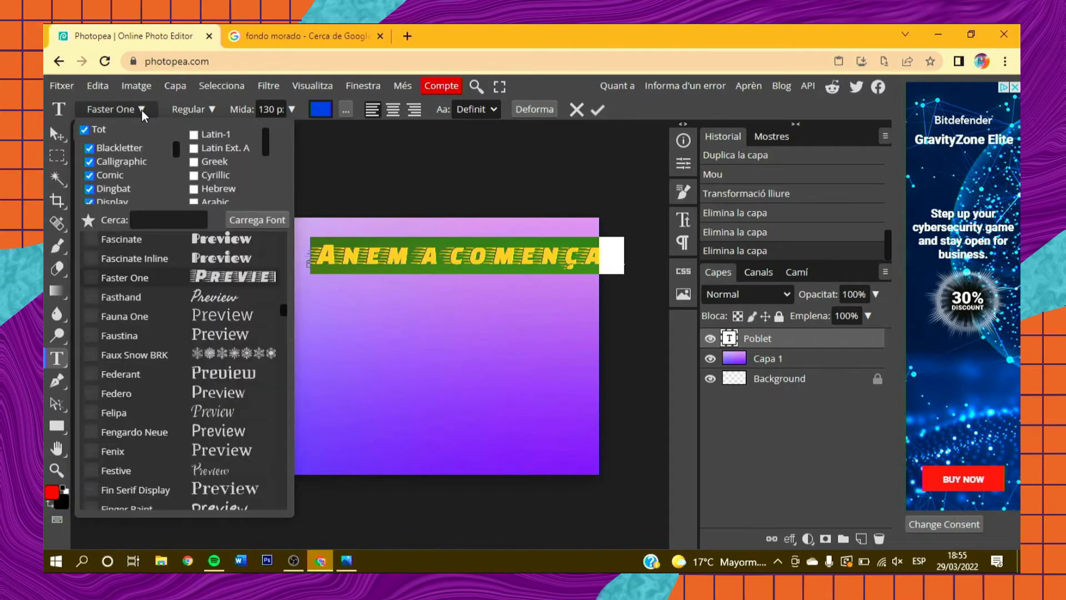
click(230, 299)
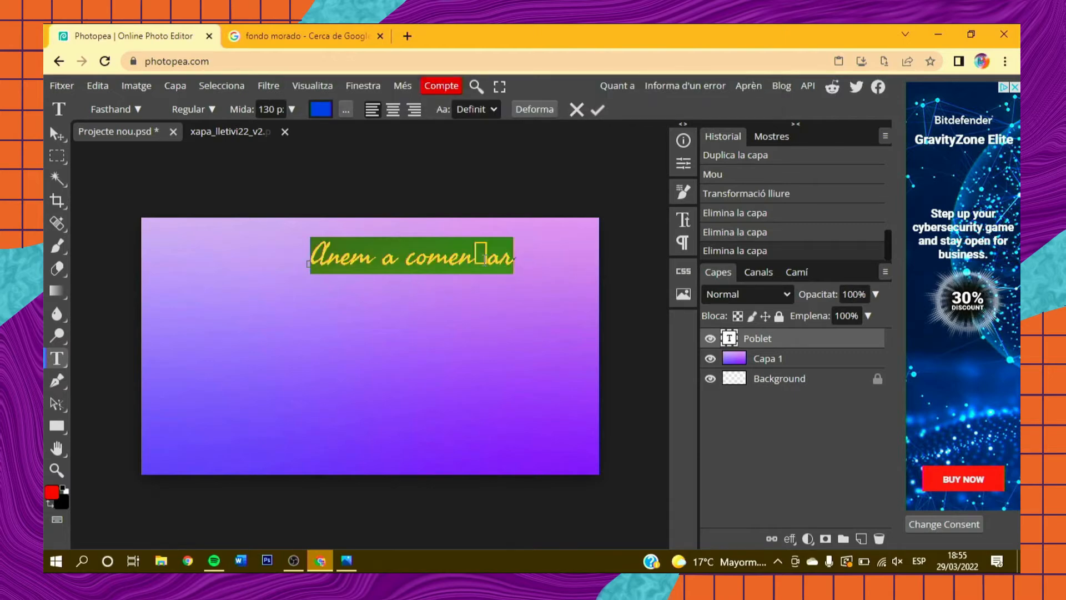
click(119, 110)
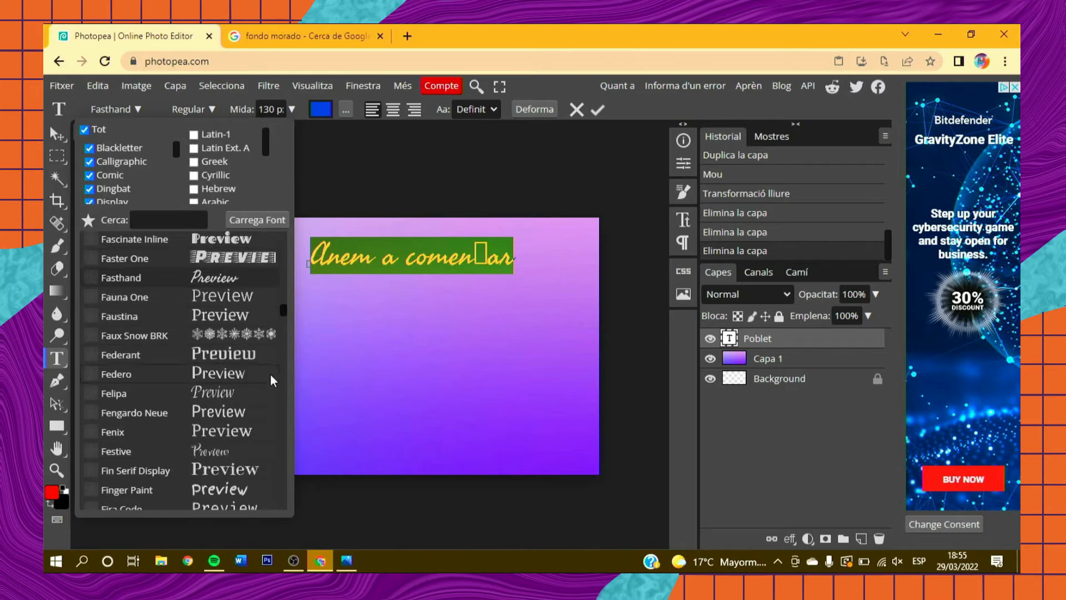
click(254, 374)
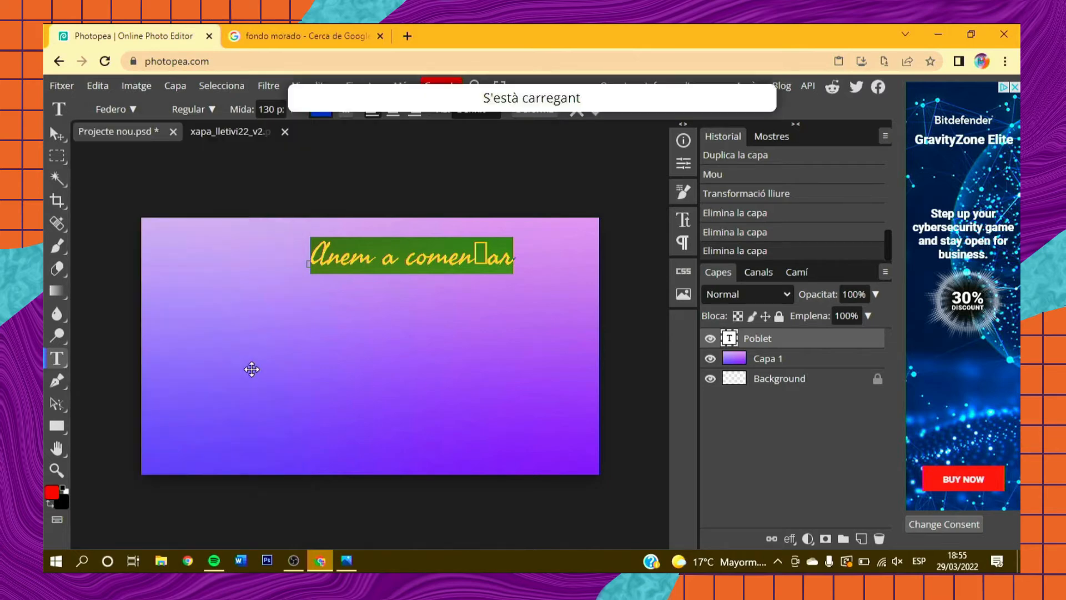
click(56, 133)
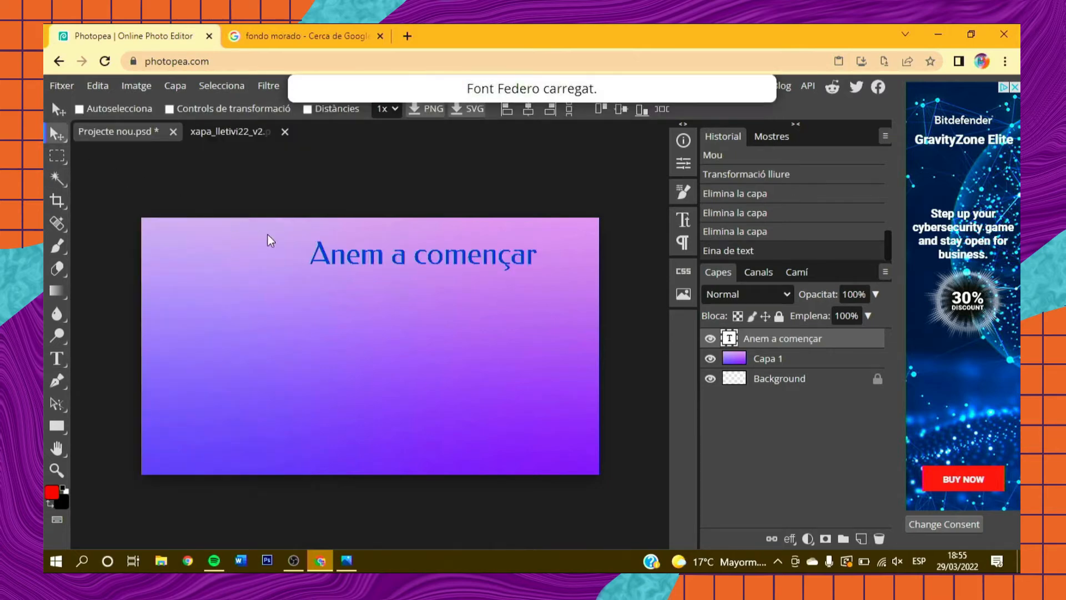
drag(334, 267, 281, 348)
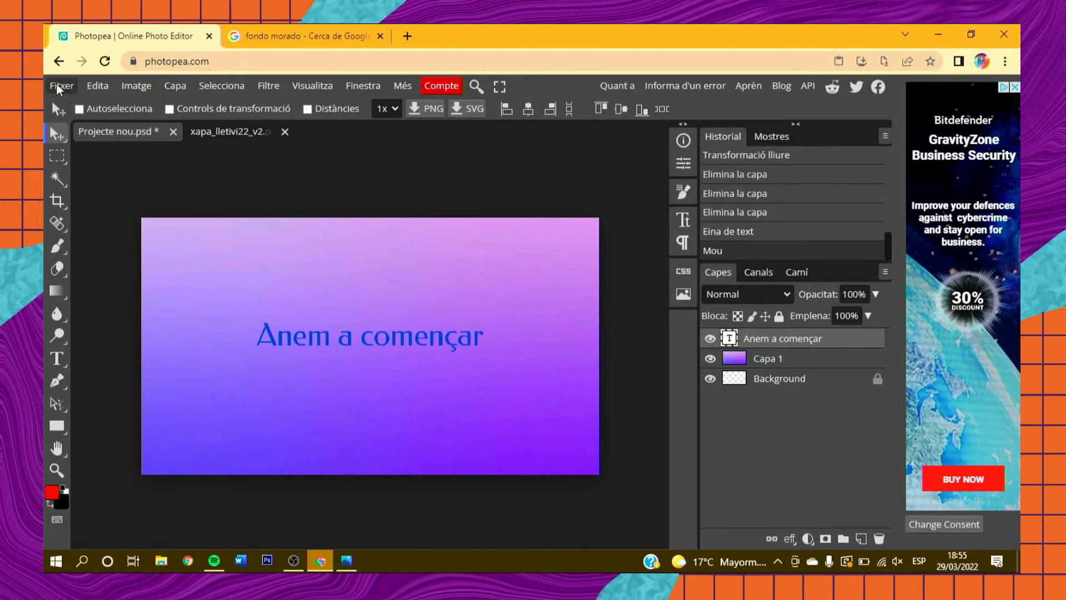
Export the "Anem a començar" screen as a 1920 × 1080 px PNG at 100% quality
click(57, 87)
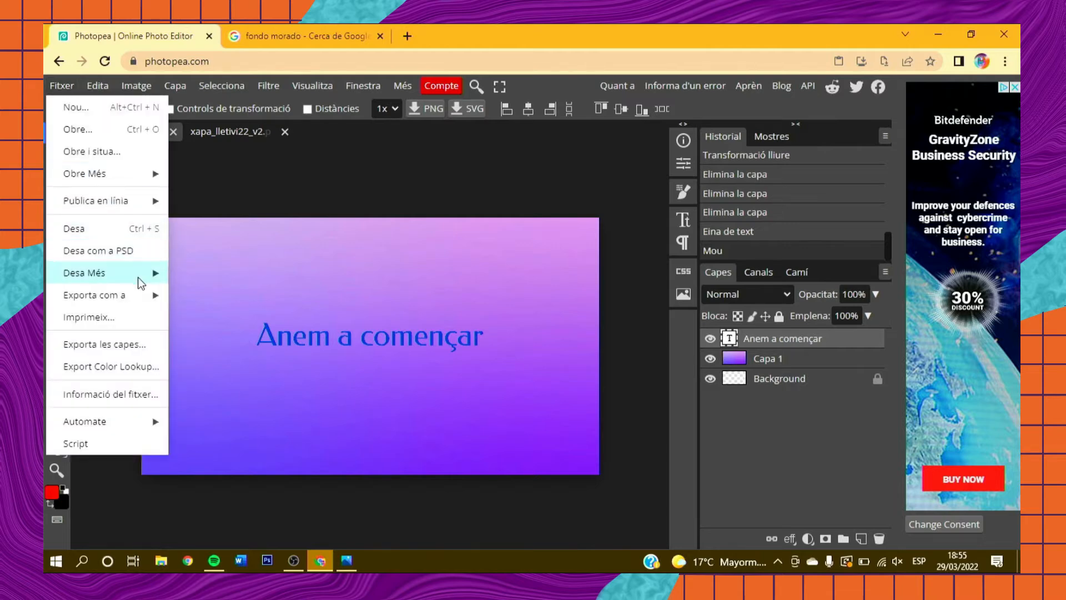
mouse_move(144, 302)
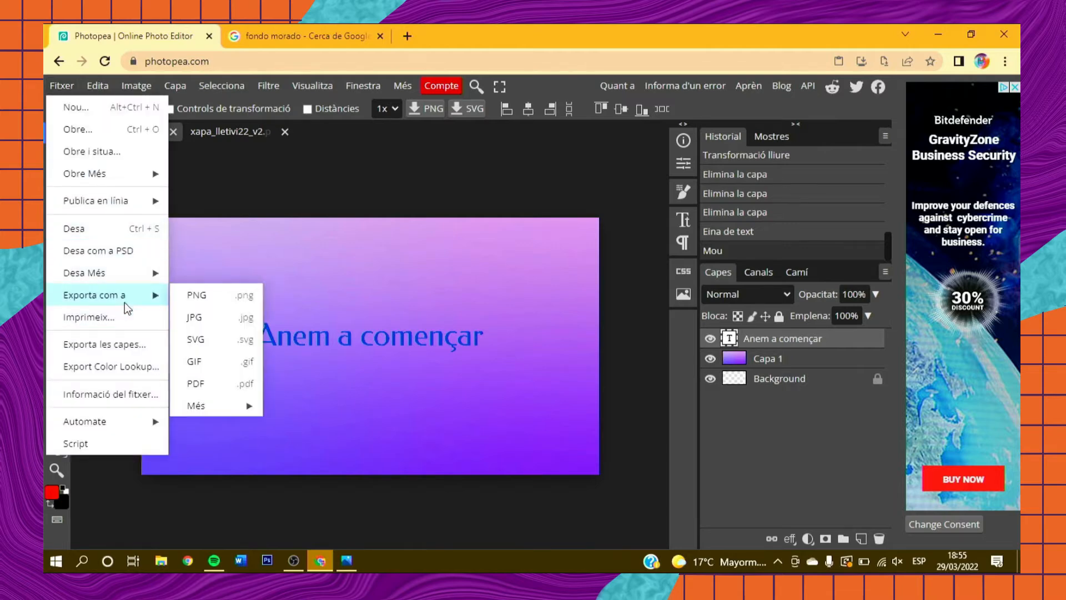
click(198, 300)
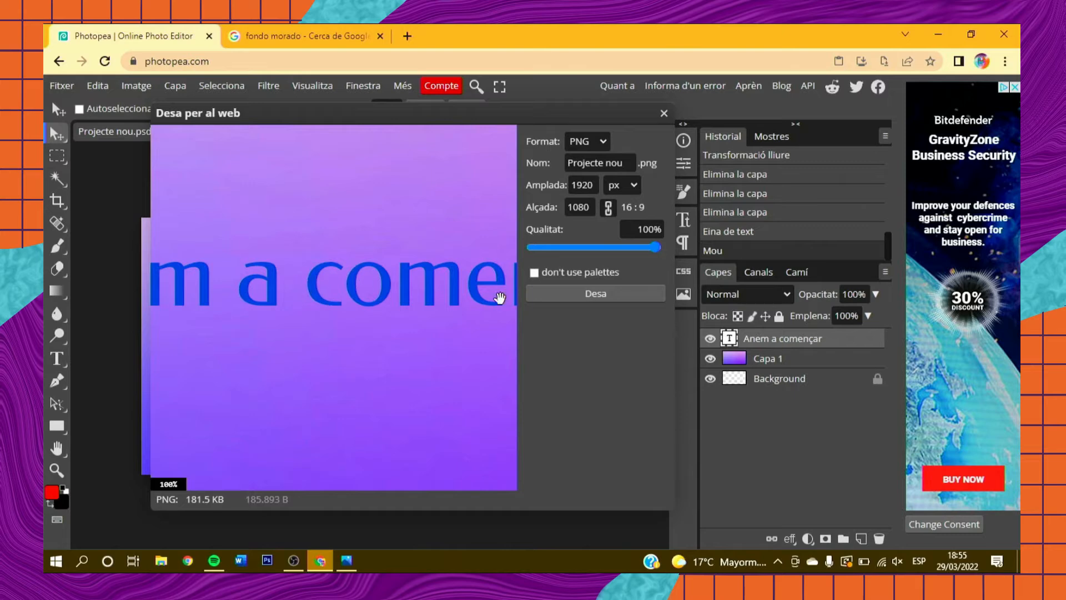
click(575, 298)
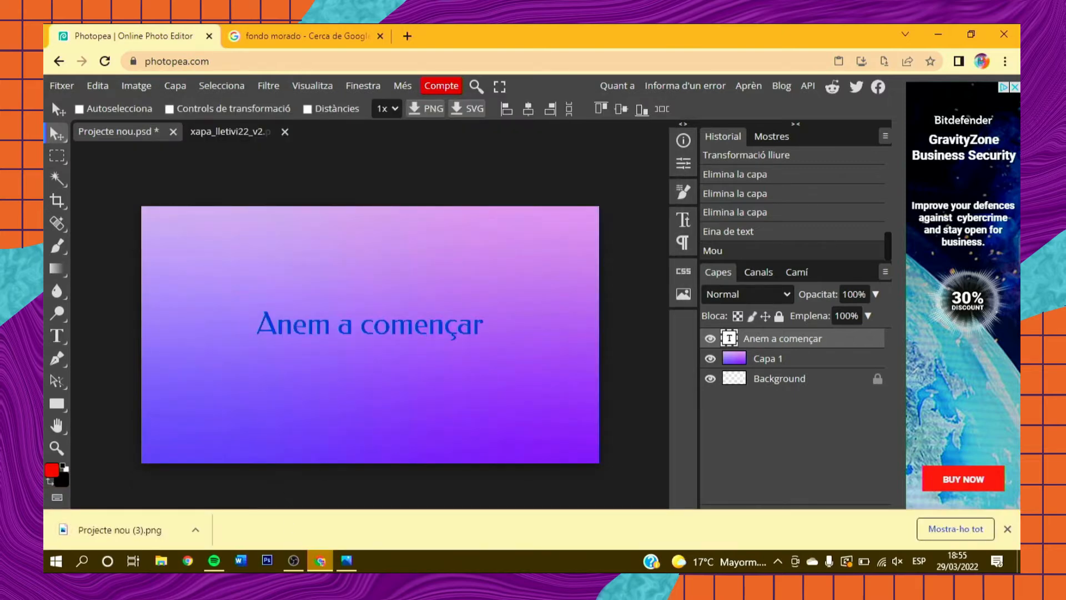
Switch to OBS to view the Escena 2 scene and return to the browser
click(293, 560)
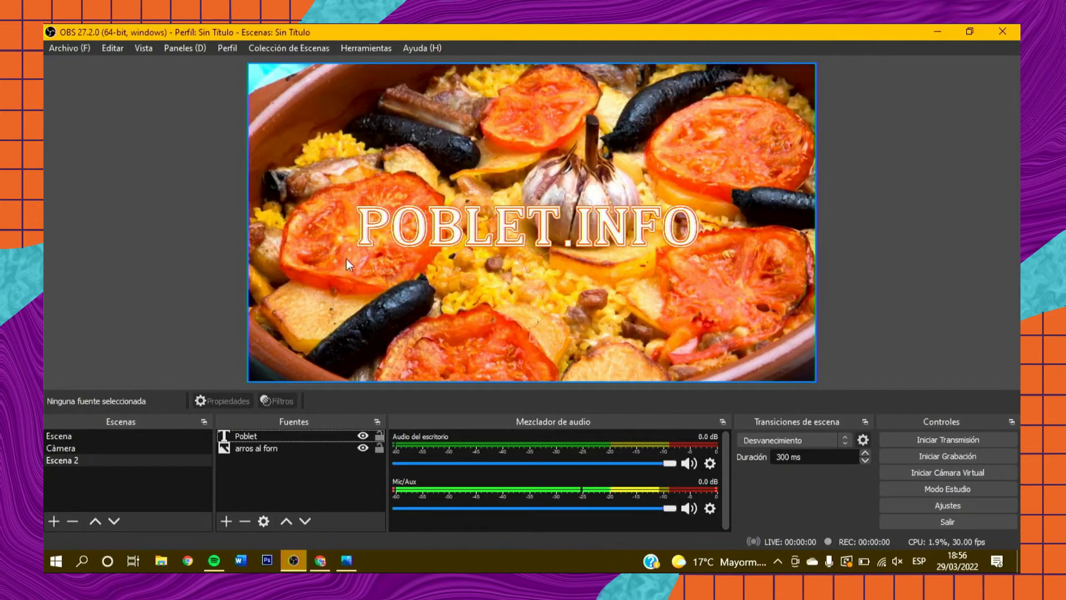
click(927, 29)
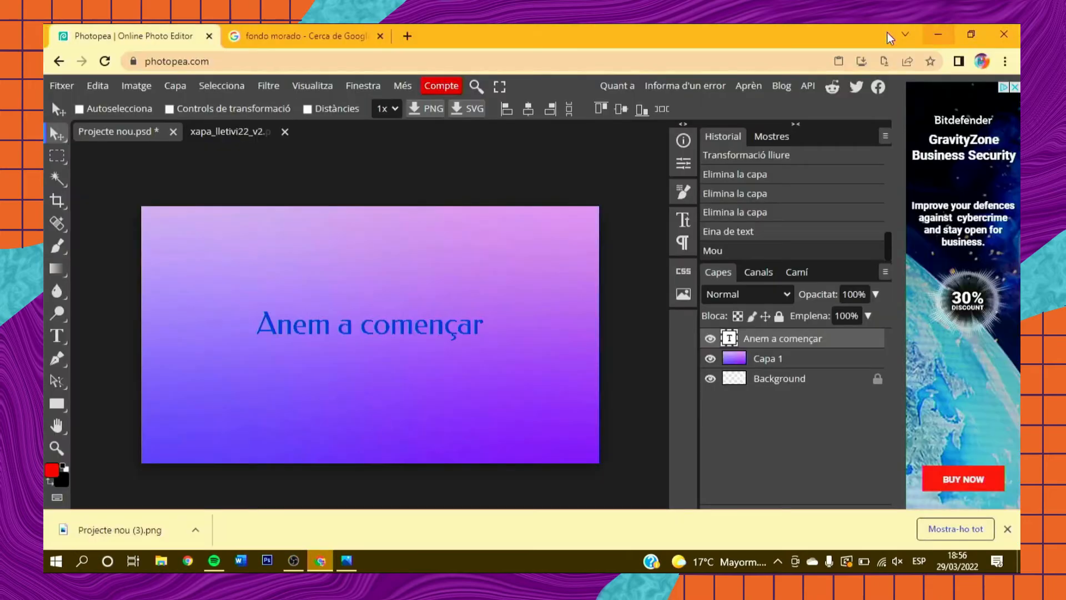
Search Google for "pexels" in a new browser tab
click(411, 26)
text(pexel)
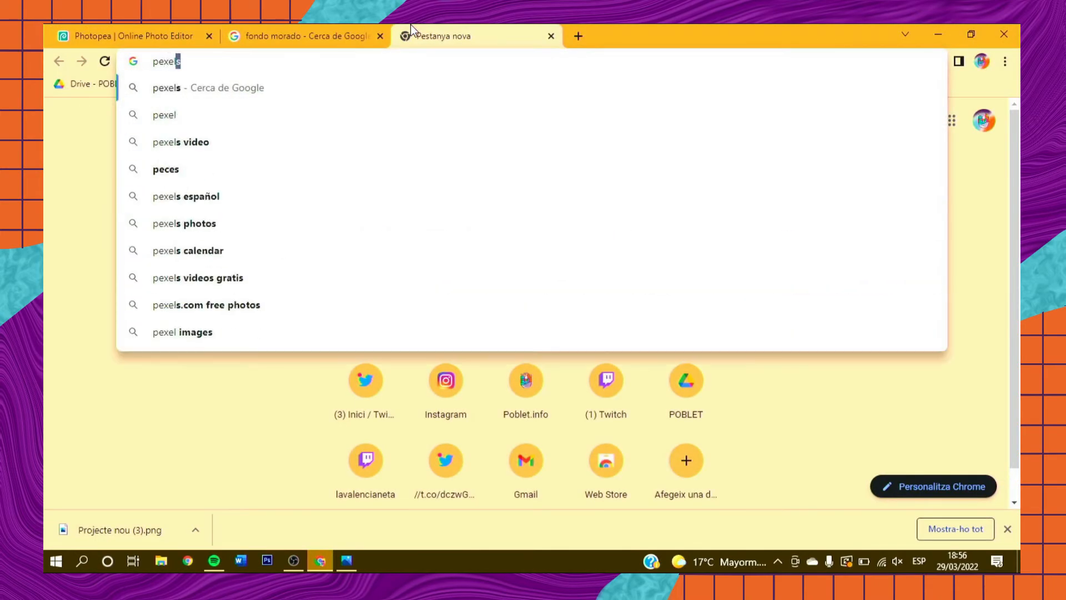
text(s)
key(Return)
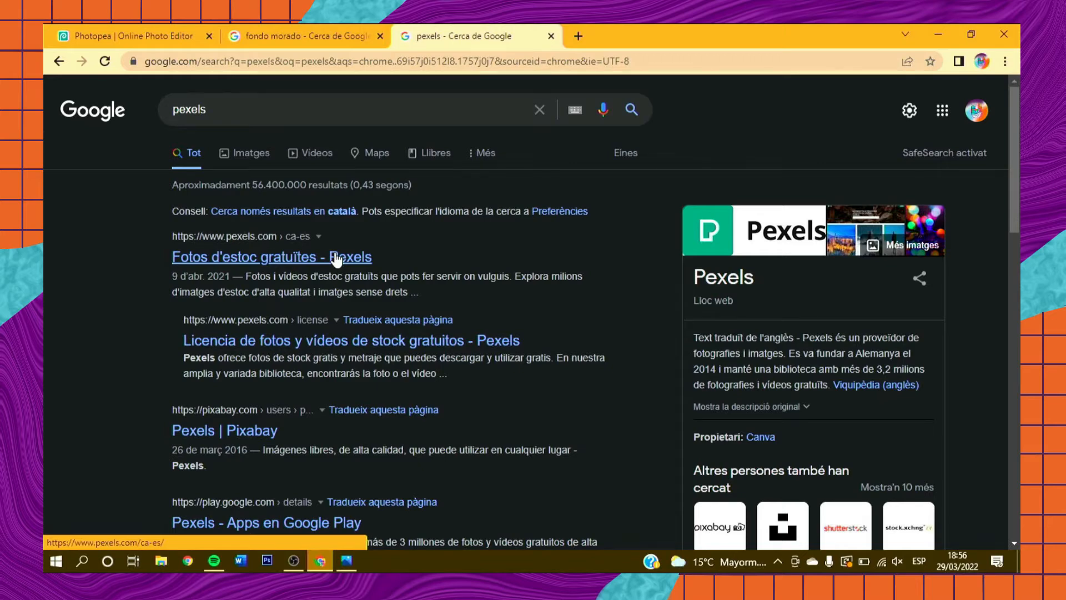
Open the Pexels site from the search results and browse its trending free stock videos
click(336, 258)
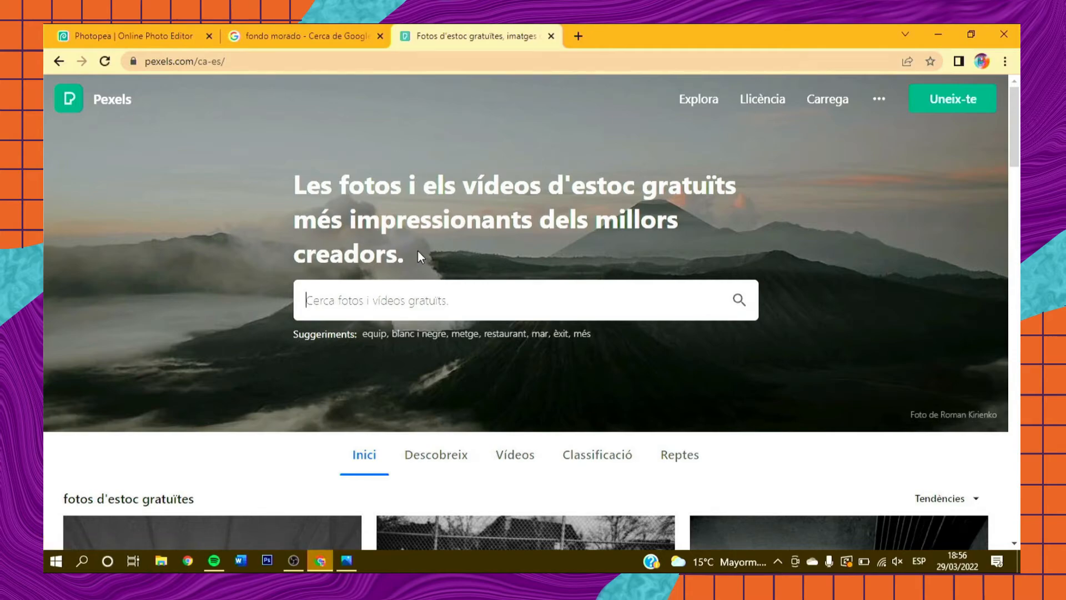
scroll(418, 251, down, 3)
click(514, 320)
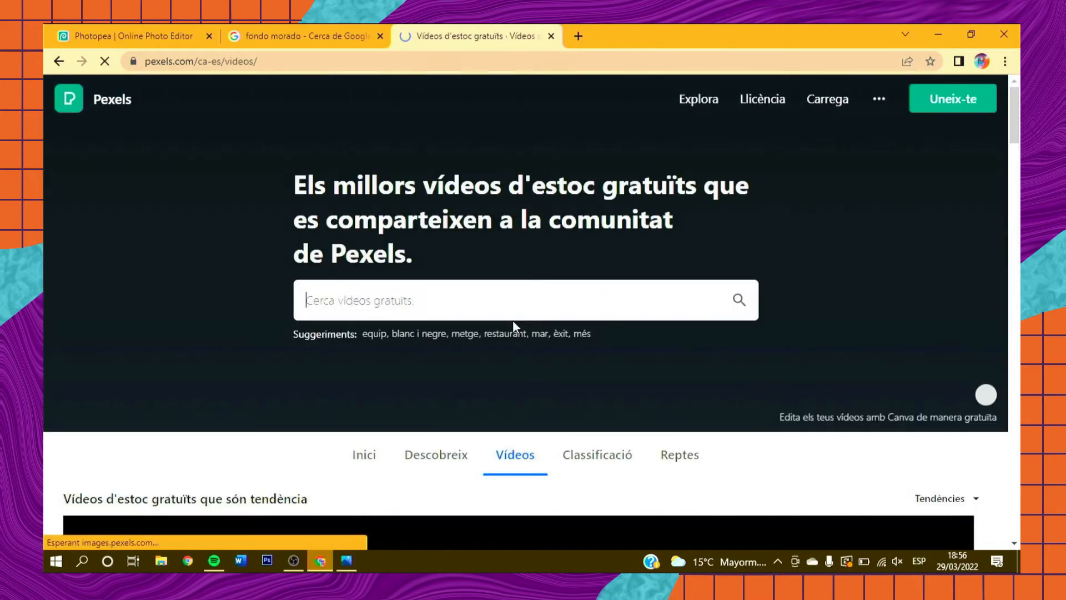
scroll(583, 350, down, 3)
scroll(565, 340, down, 8)
scroll(497, 282, down, 5)
scroll(488, 278, down, 15)
scroll(477, 268, down, 15)
scroll(479, 265, down, 15)
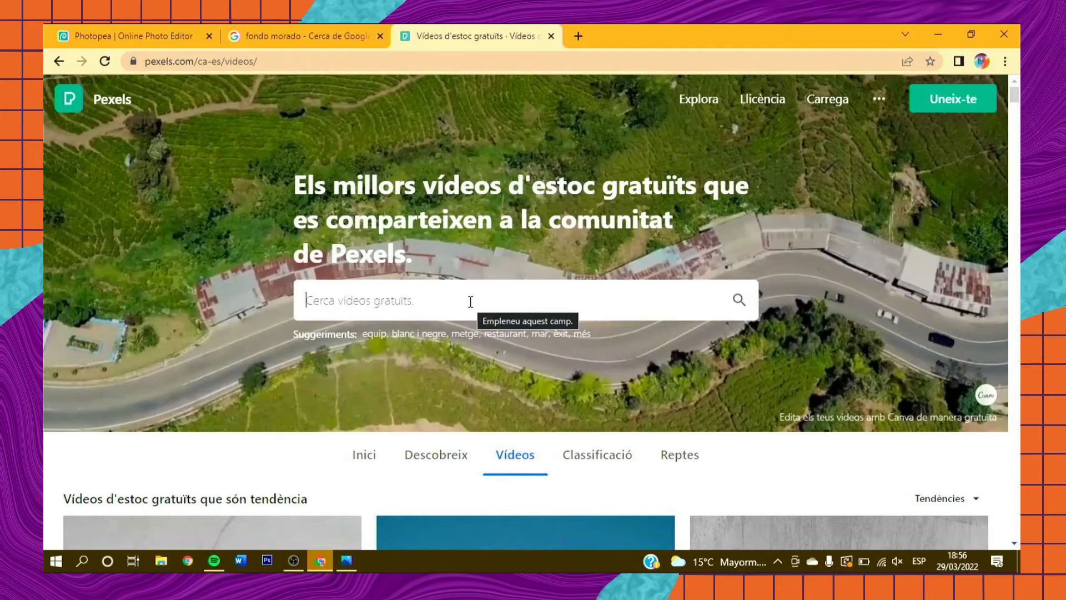
Search the Pexels stock videos for "morado"
text(mor)
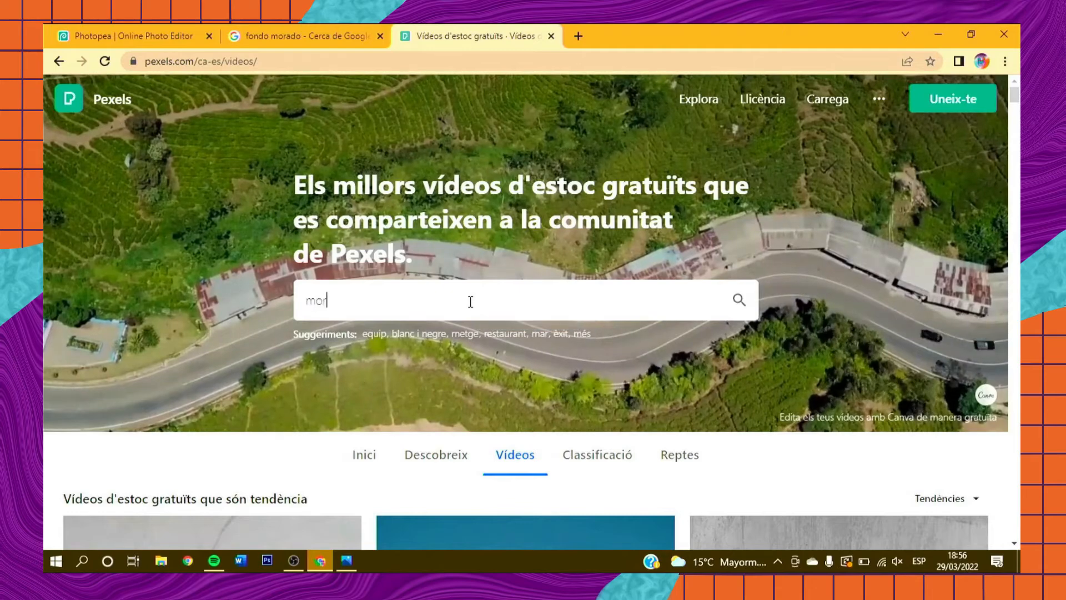
text(ado)
key(Return)
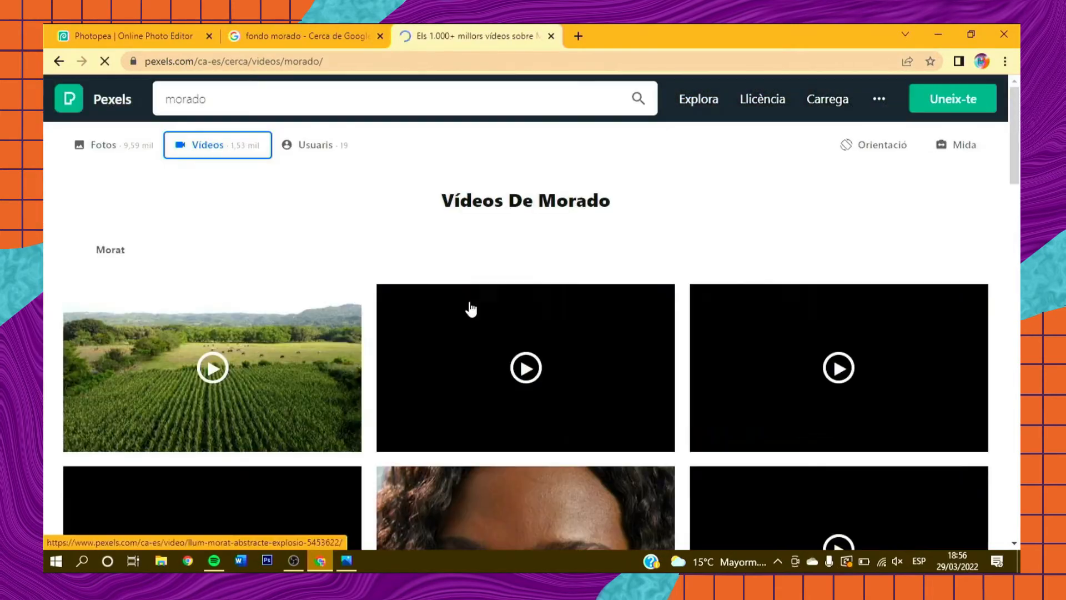
Open the purple abstract light explosion video from the results, preview it and download it for free
click(527, 355)
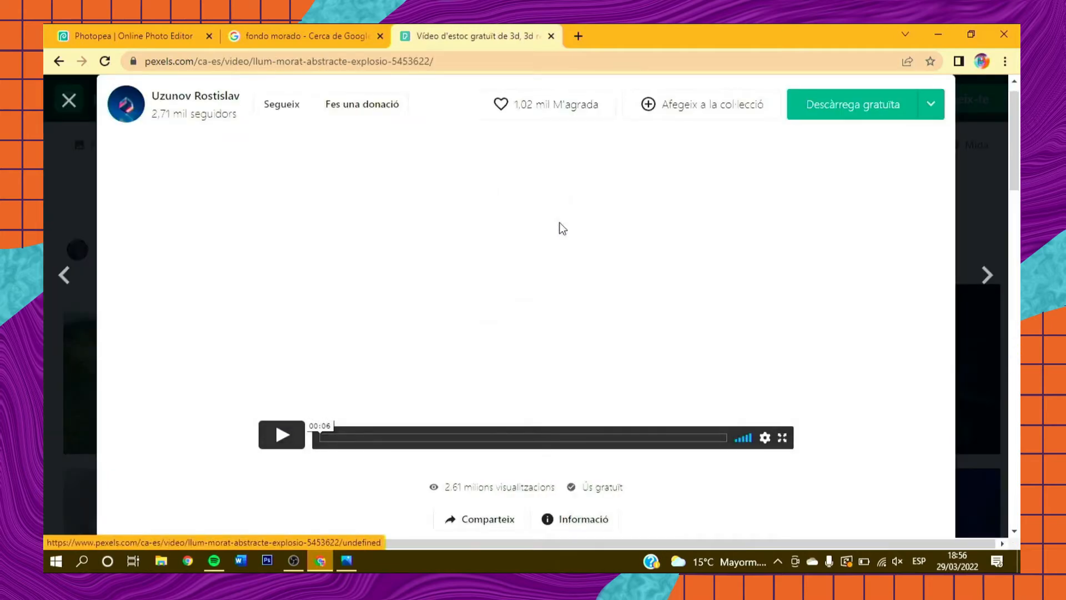
click(302, 430)
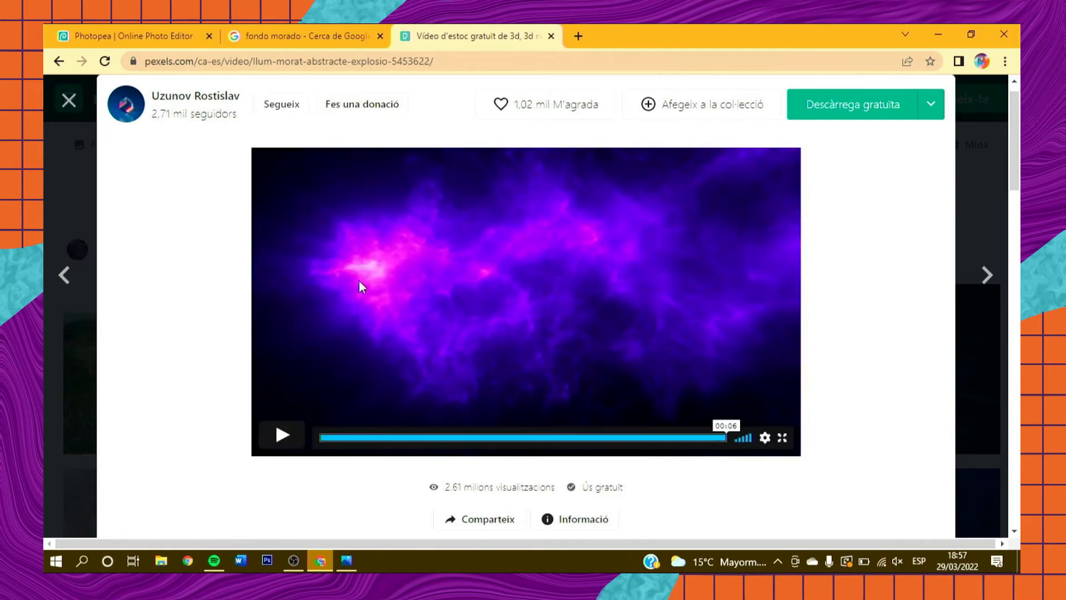
click(281, 435)
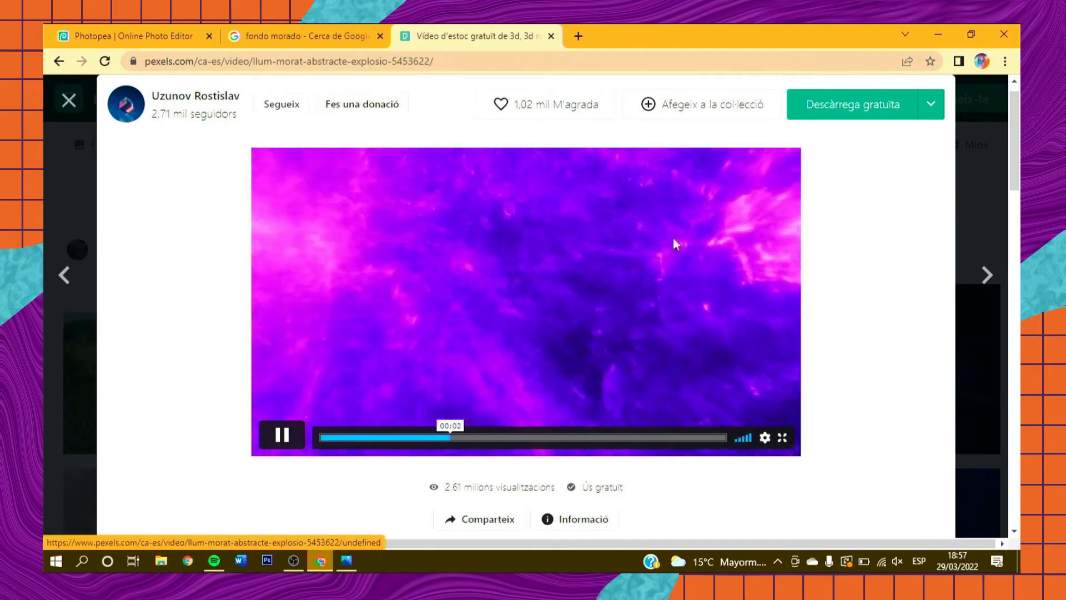
click(265, 435)
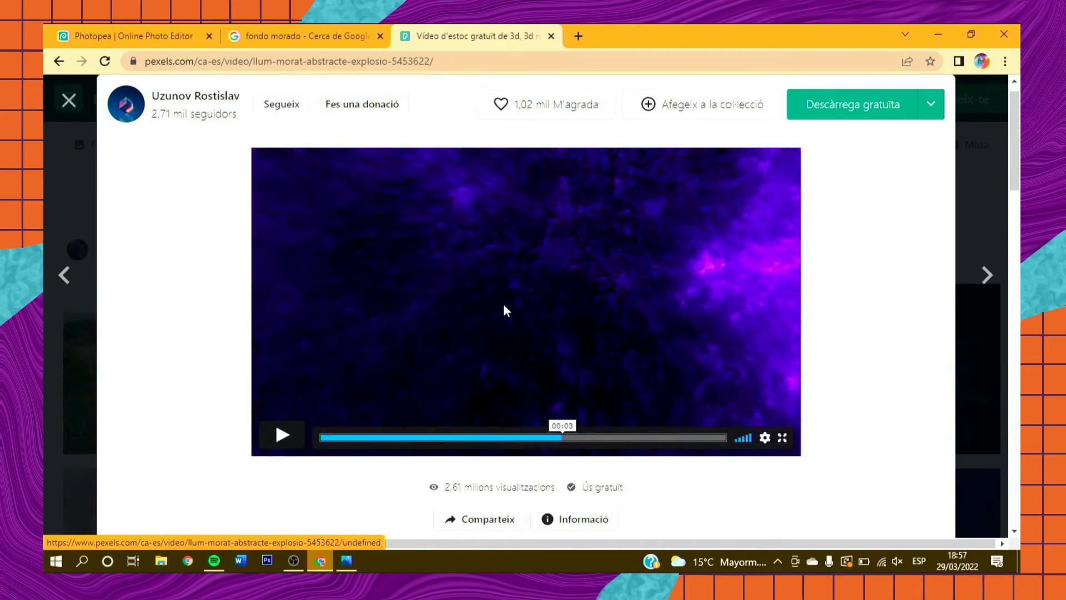
click(847, 104)
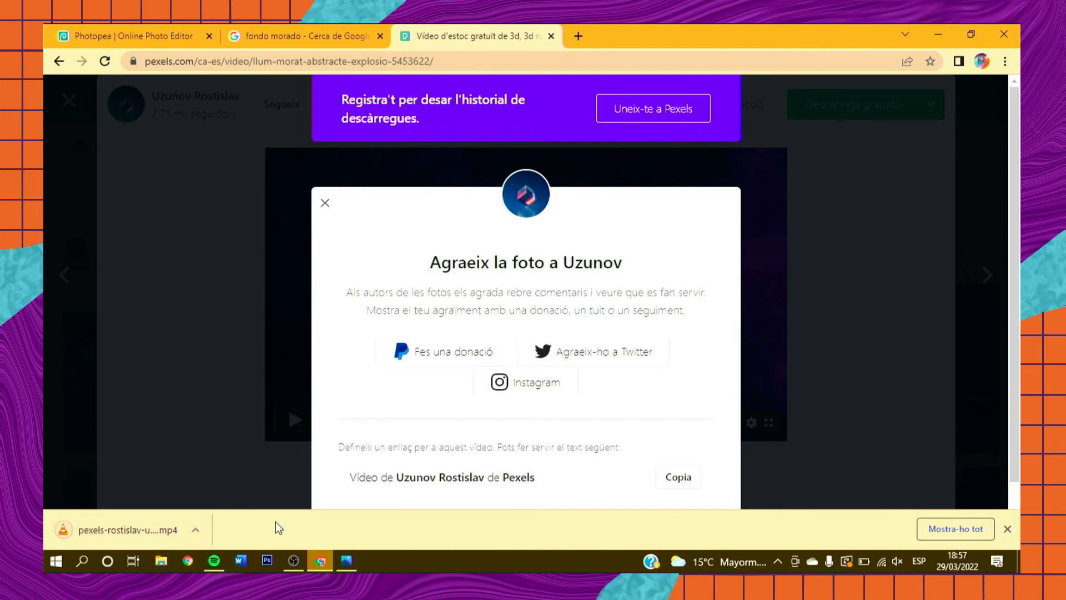
Switch to OBS and add a new scene named "Nova_1"
click(295, 560)
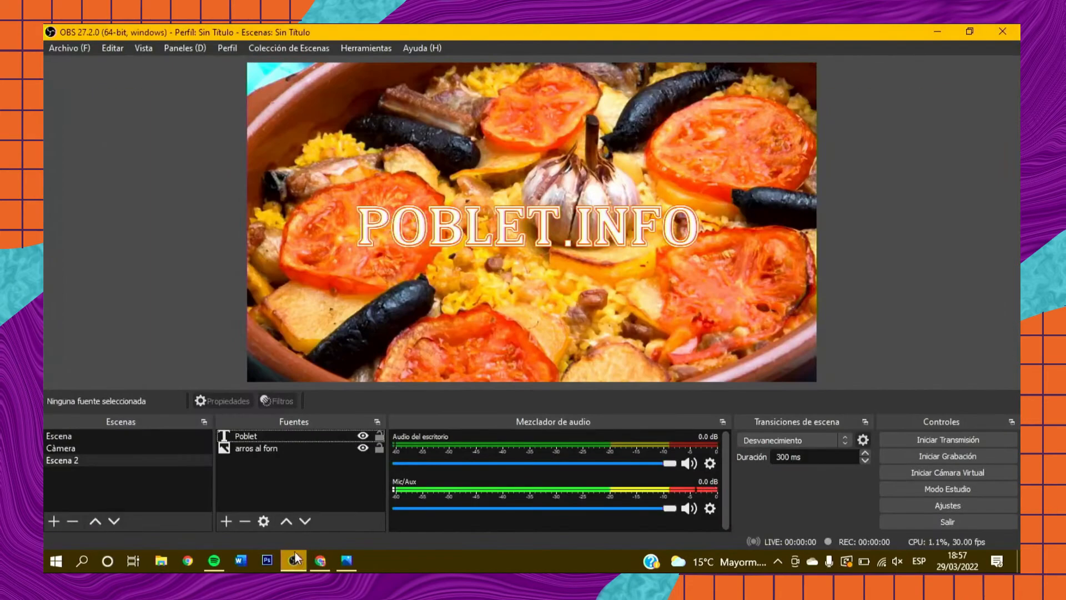
right_click(123, 474)
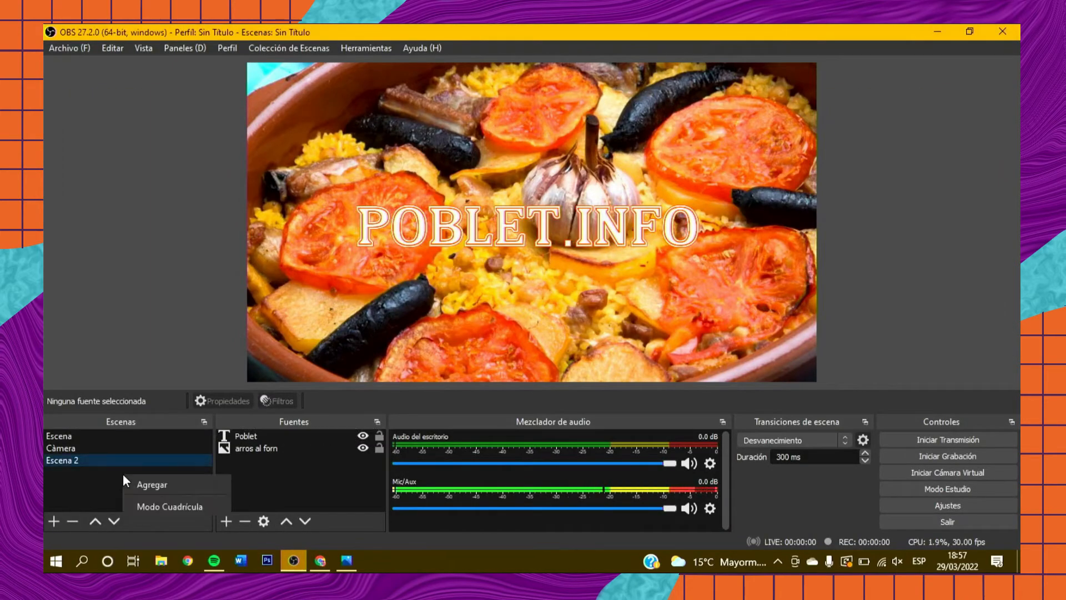
click(148, 484)
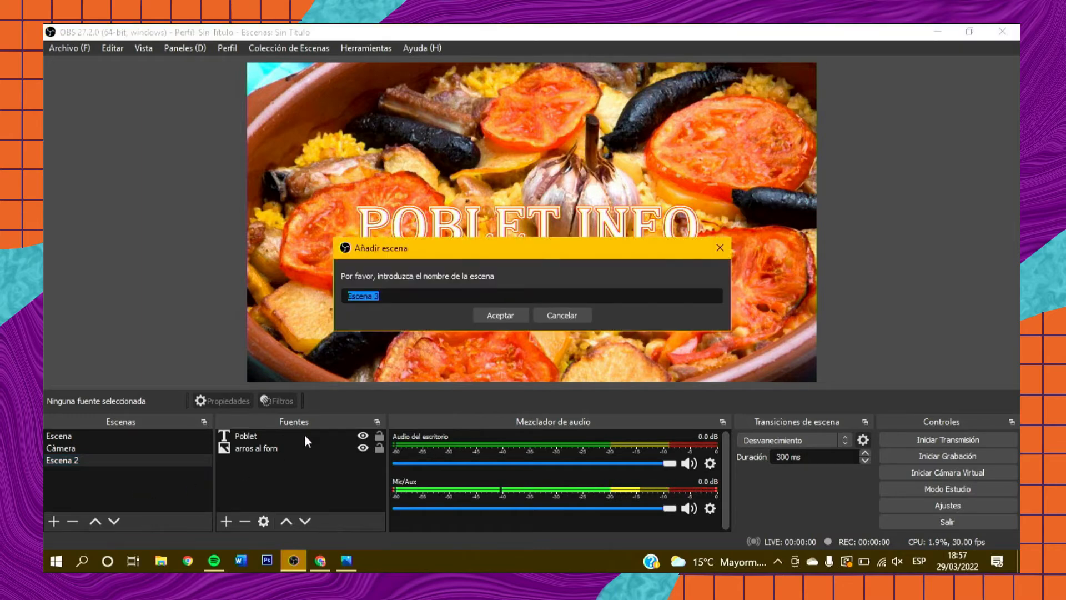
text(Nova_1)
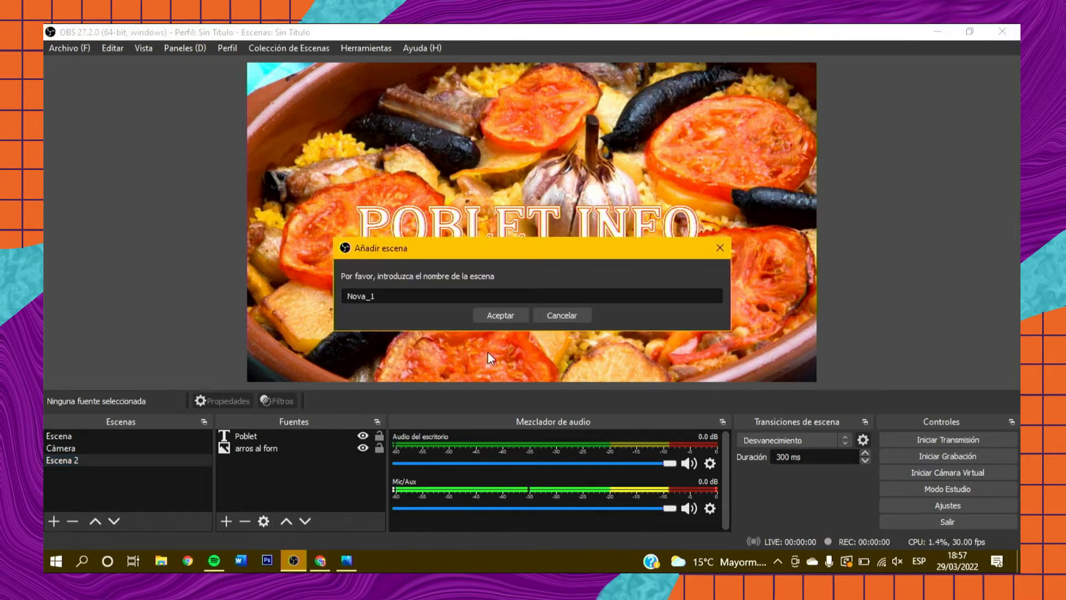
click(494, 312)
Add an image source named "Comencem" to the Nova_1 scene, using the file "Projecte nou (3).png" from Downloads
right_click(310, 446)
mouse_move(335, 454)
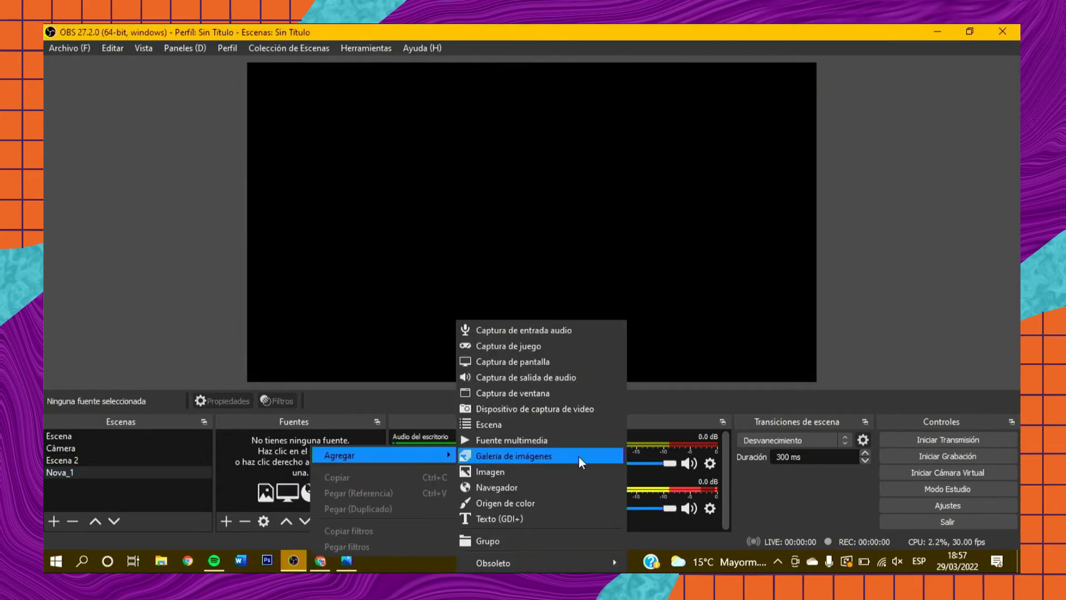
click(535, 472)
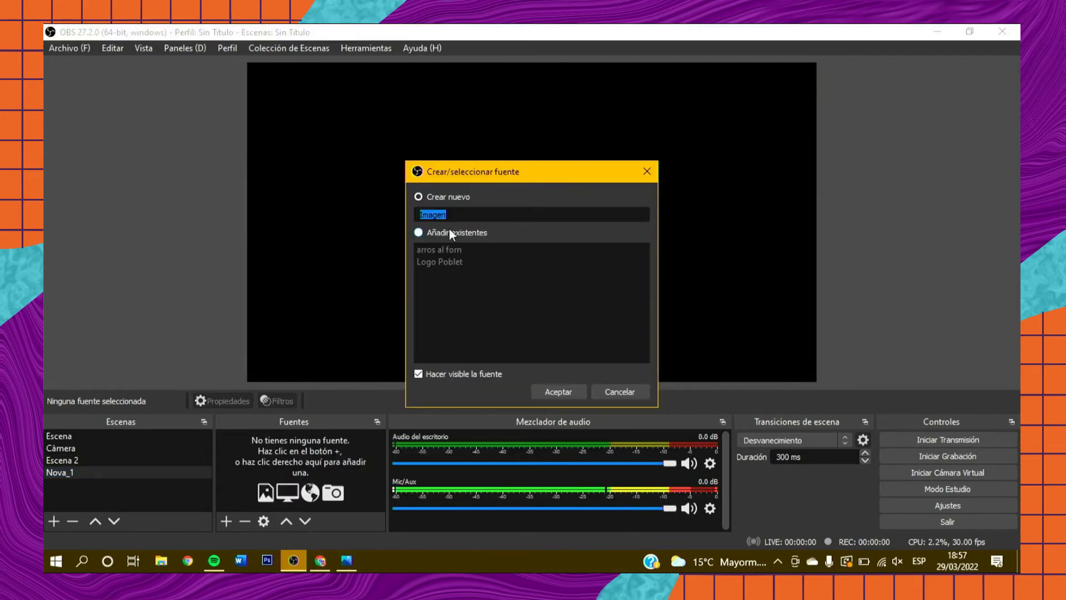
text(Com)
key(Return)
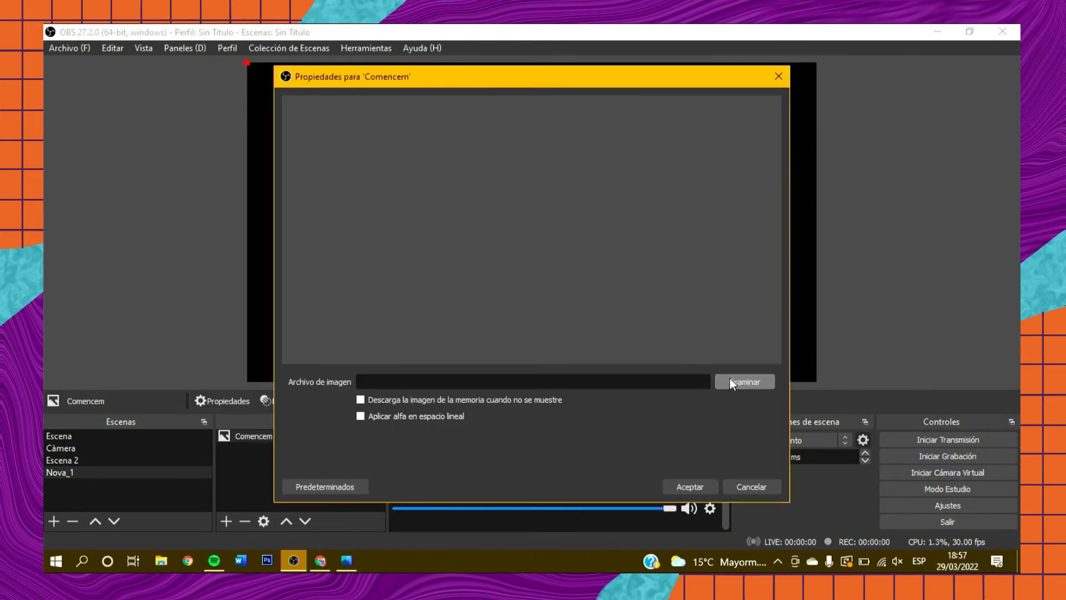
click(731, 381)
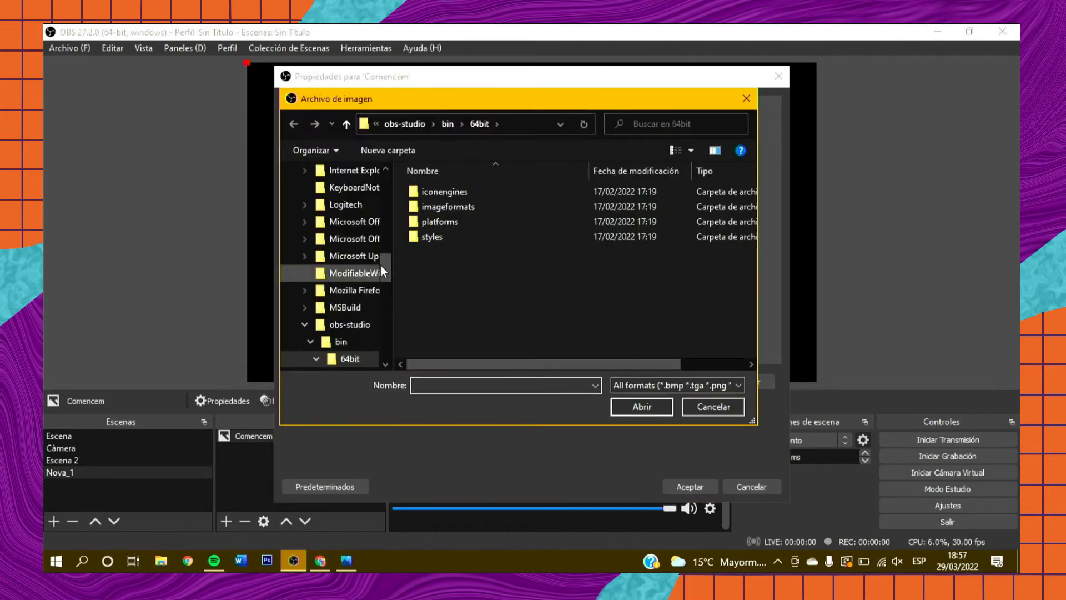
scroll(377, 272, up, 15)
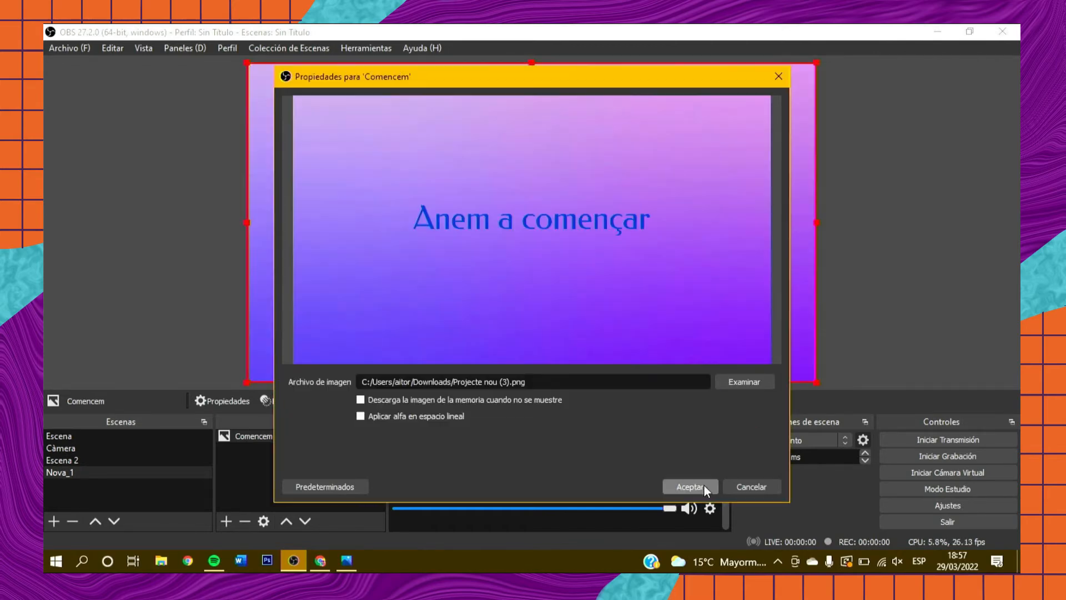
click(701, 485)
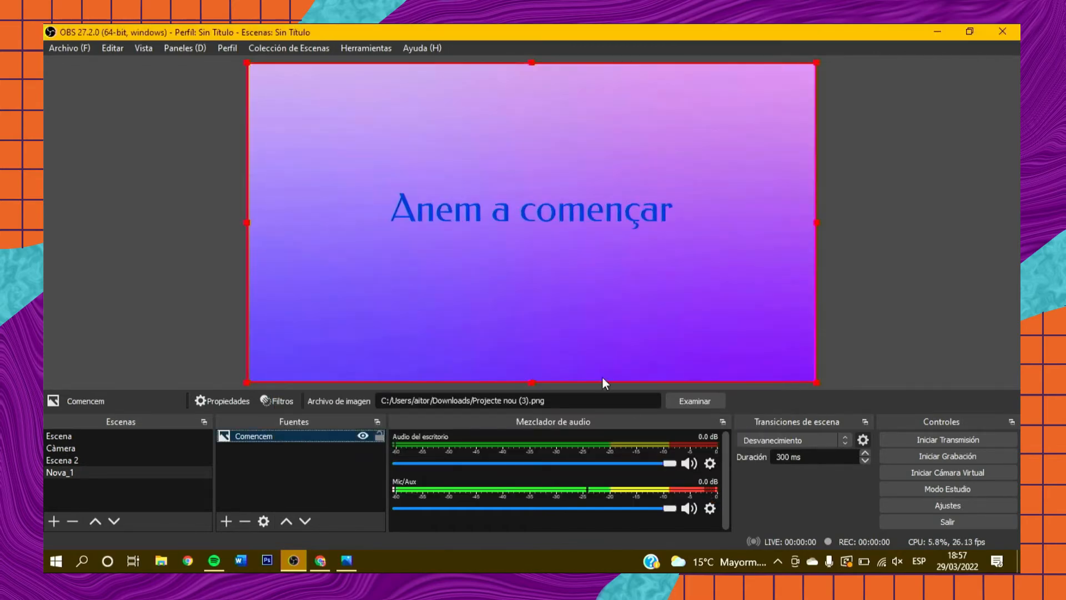
click(299, 463)
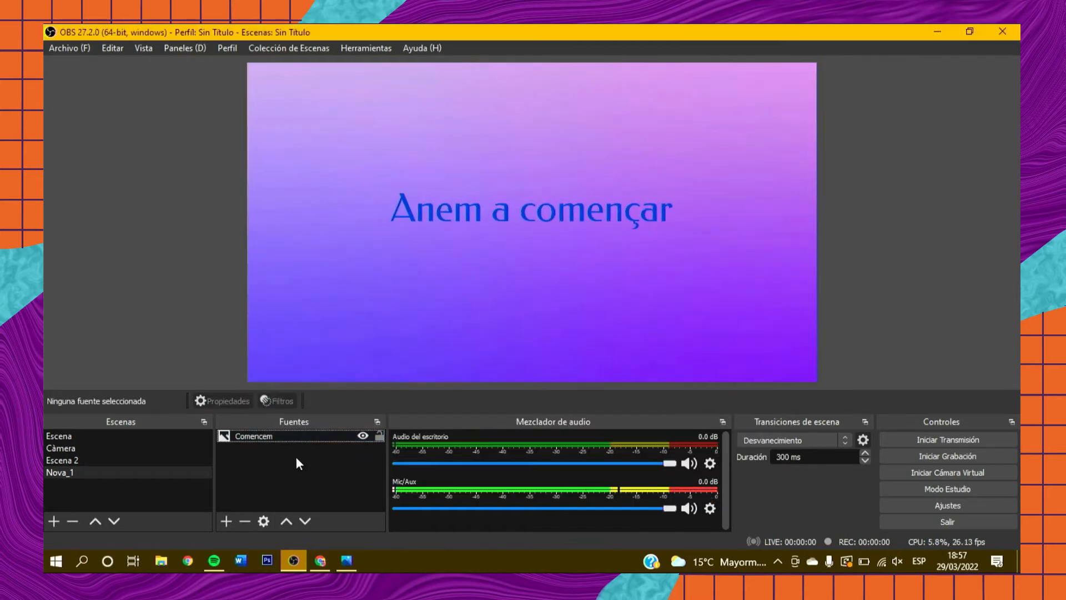
Add a new scene named "Xat i càmera"
right_click(120, 482)
click(132, 491)
text(N)
key(BackSpace)
text(Xat i càmera)
key(Return)
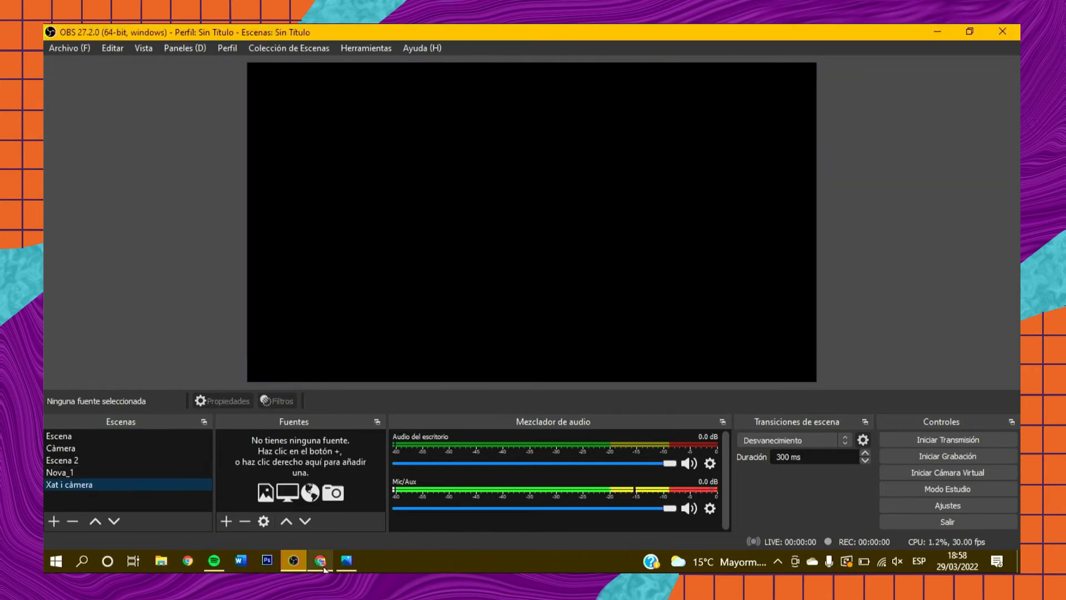
Add an image source named "xat_camera" to the Xat i càmera scene, using the file "Projecte nou (2).png"
right_click(316, 450)
mouse_move(441, 462)
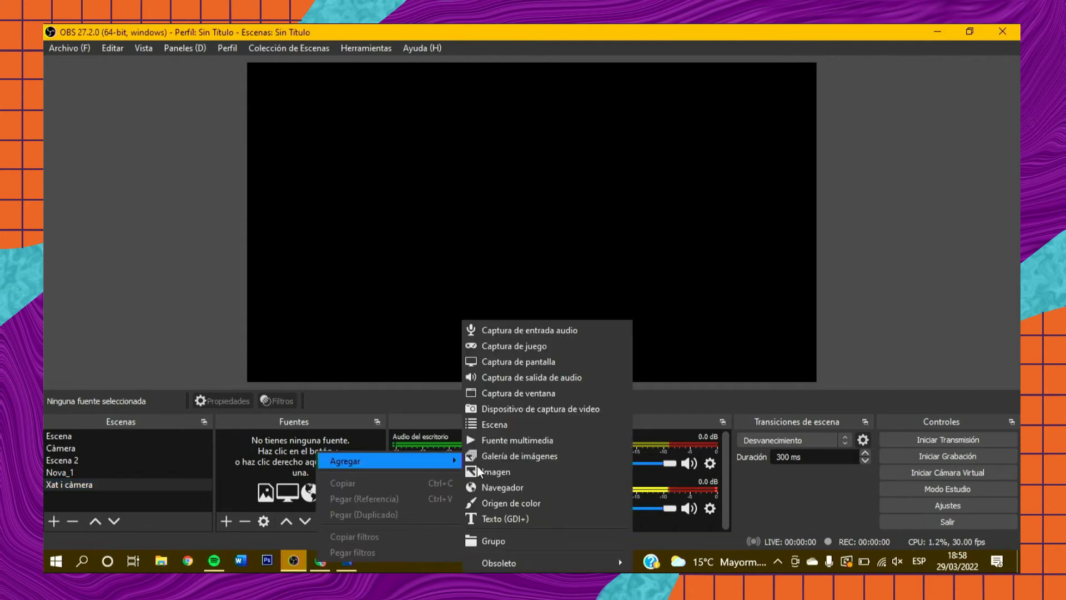
click(498, 472)
text(xat_camera)
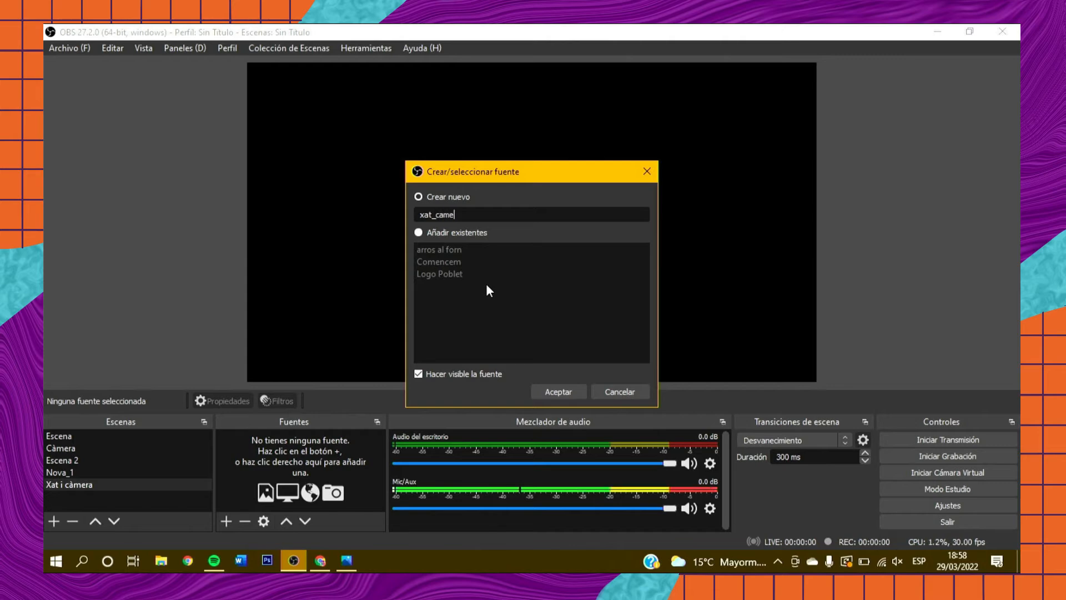
key(Return)
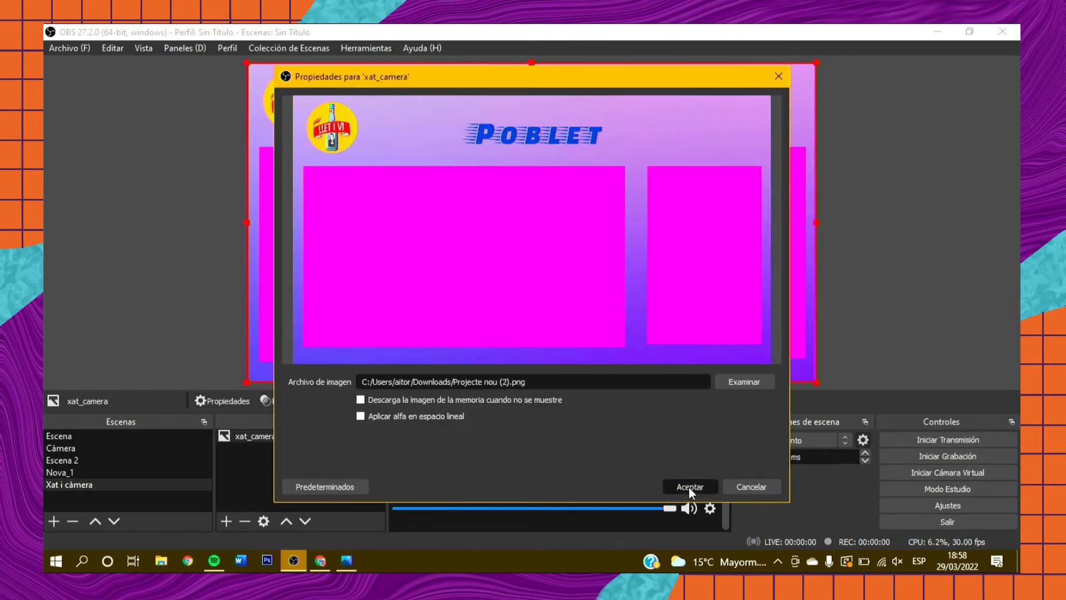
click(688, 487)
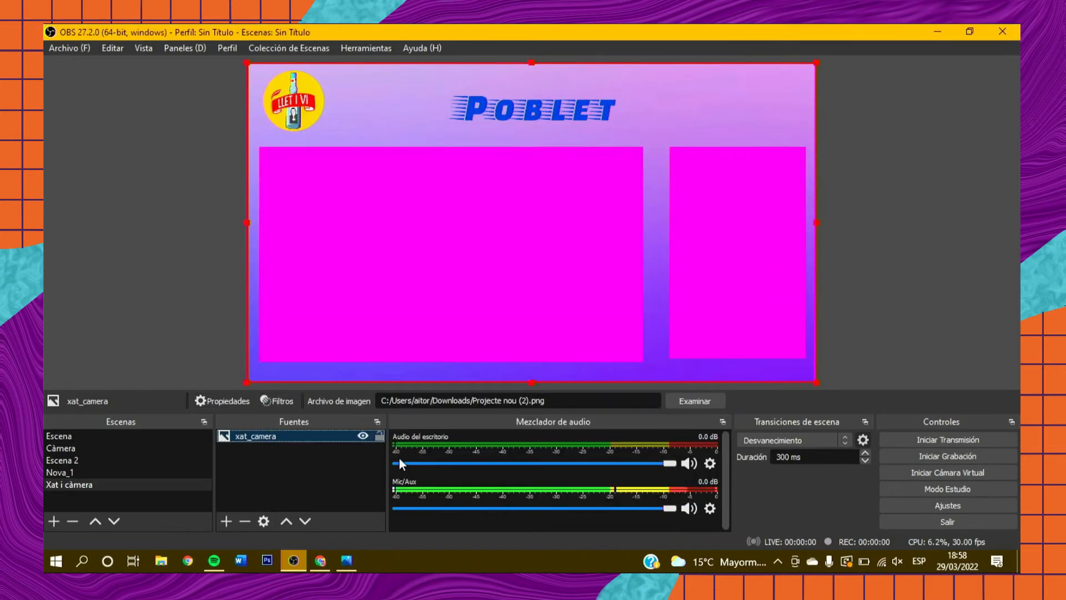
click(266, 476)
Add a new scene named "Entrevista"
right_click(121, 500)
click(151, 508)
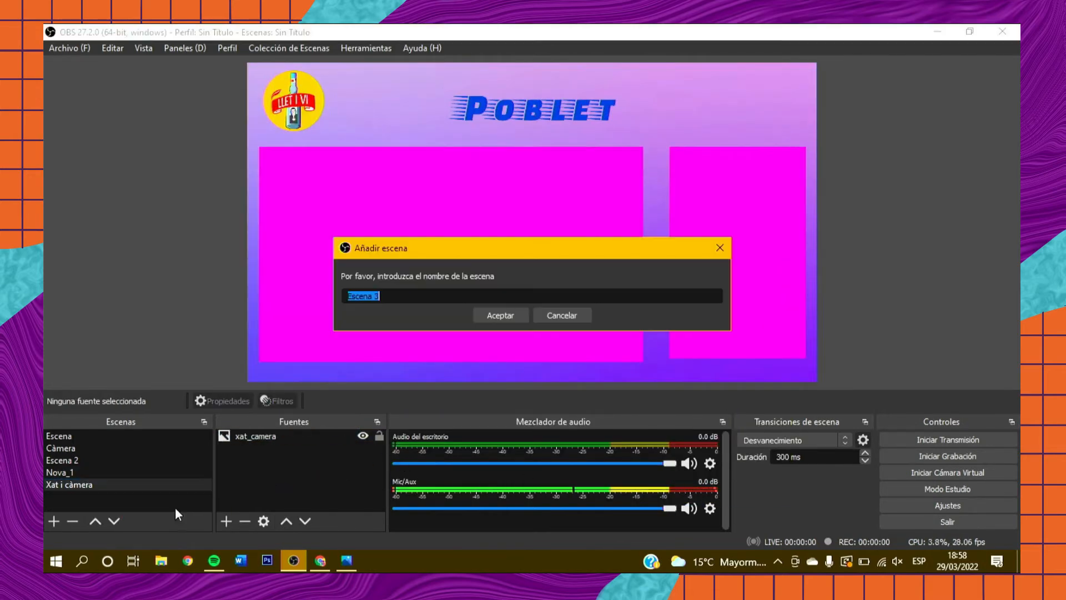
text(Entrevista)
key(Return)
Add an image source named "entrevista" to the Entrevista scene, using the file "Projecte nou.png" from Downloads
right_click(318, 448)
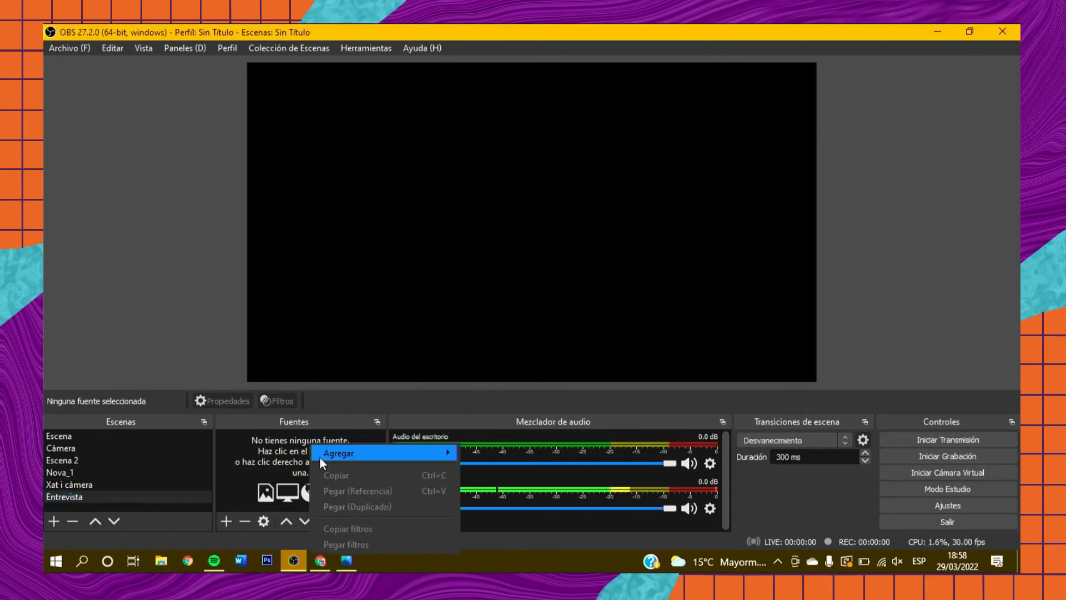
mouse_move(322, 459)
click(526, 471)
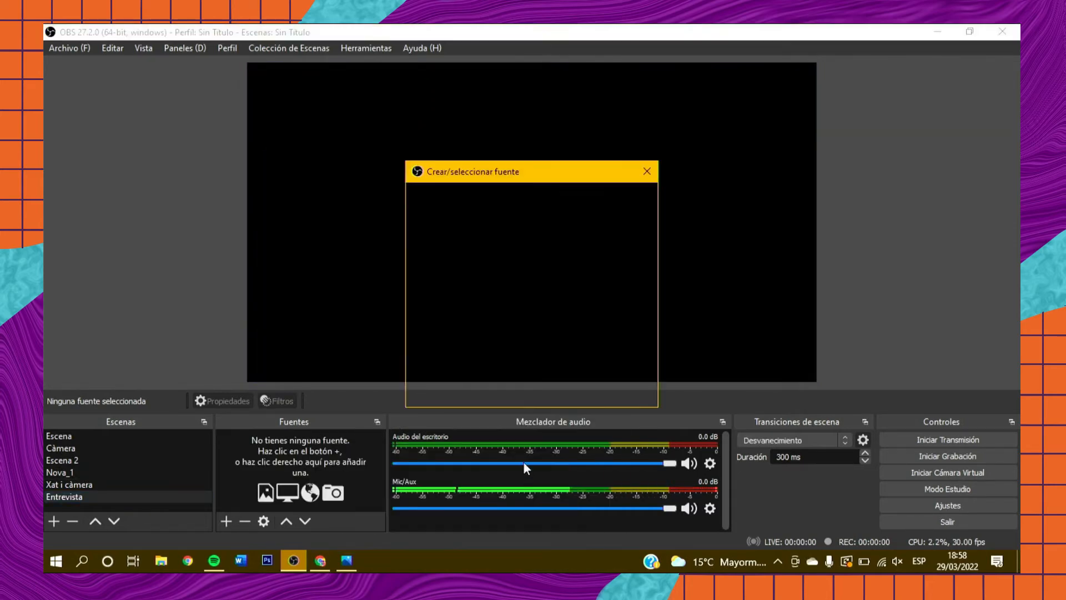
text(entrevista)
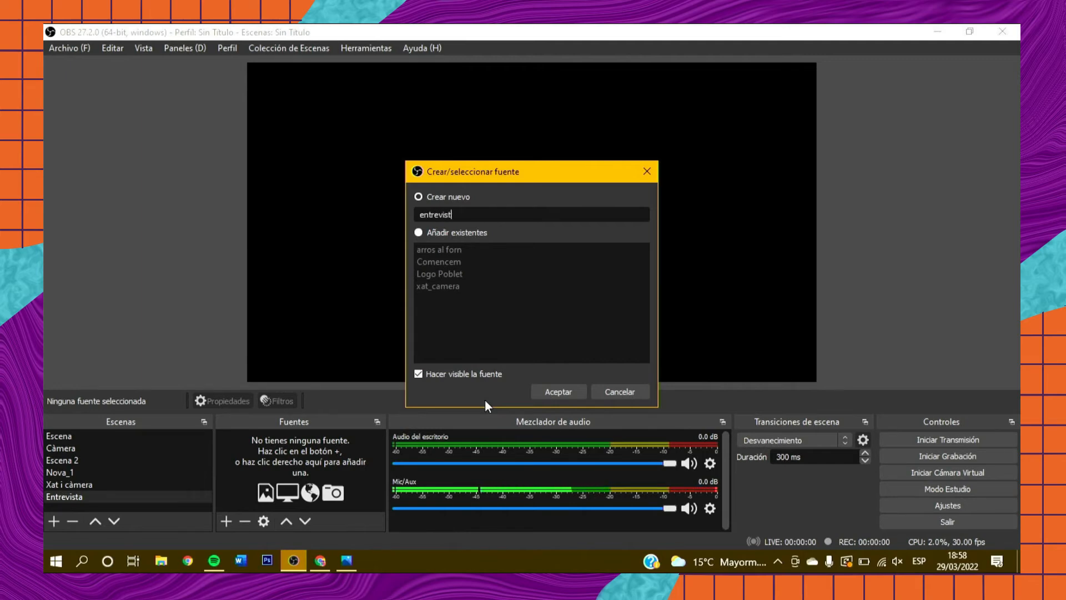
key(Return)
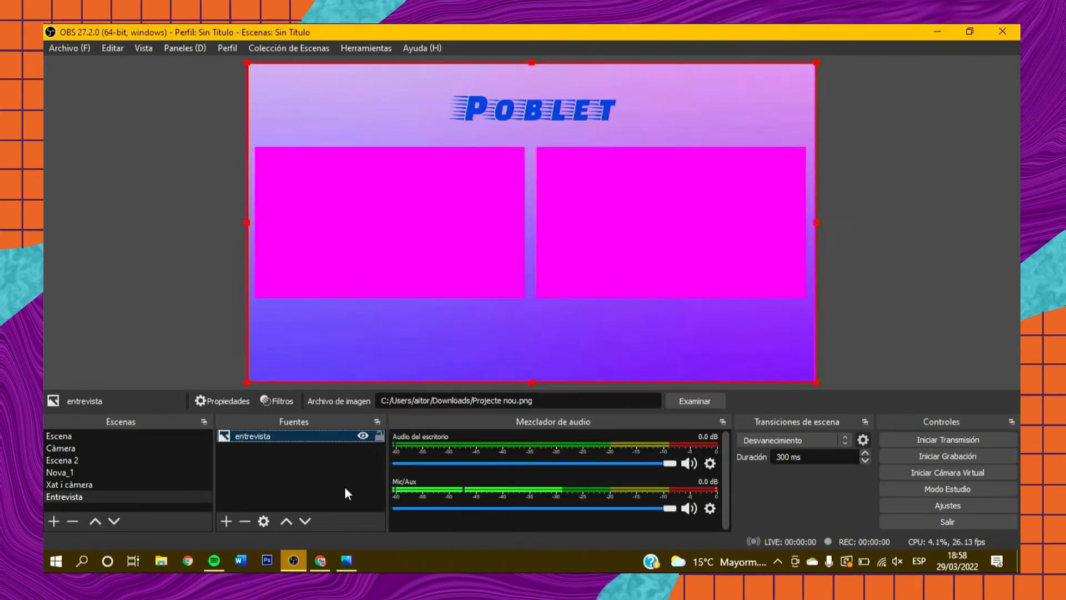
click(294, 475)
Review the Xat i càmera, Nova_1 and Entrevista scenes one after another in the preview
click(139, 486)
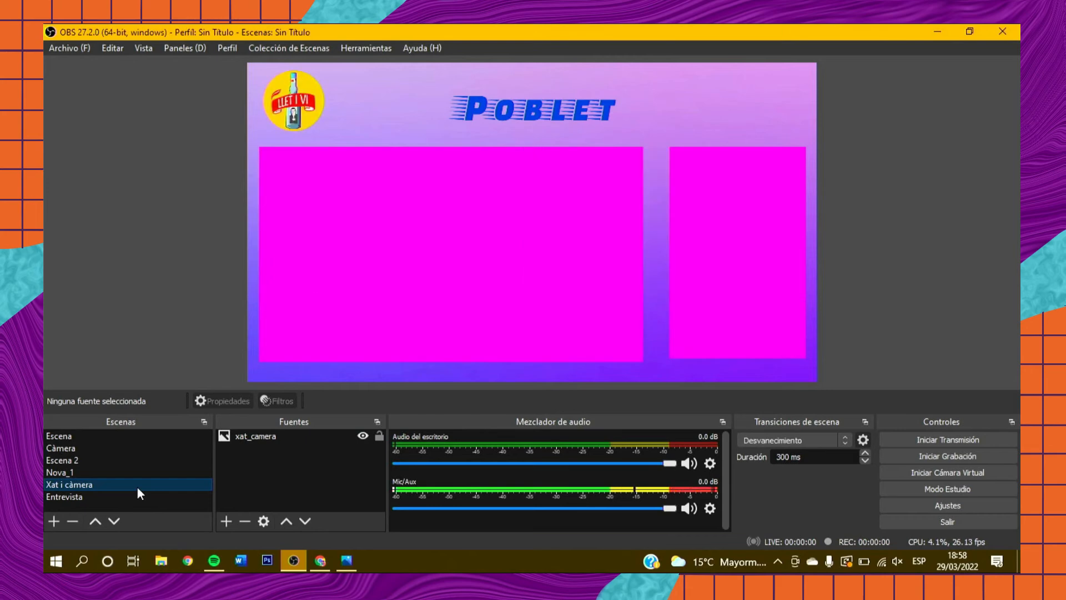
click(132, 474)
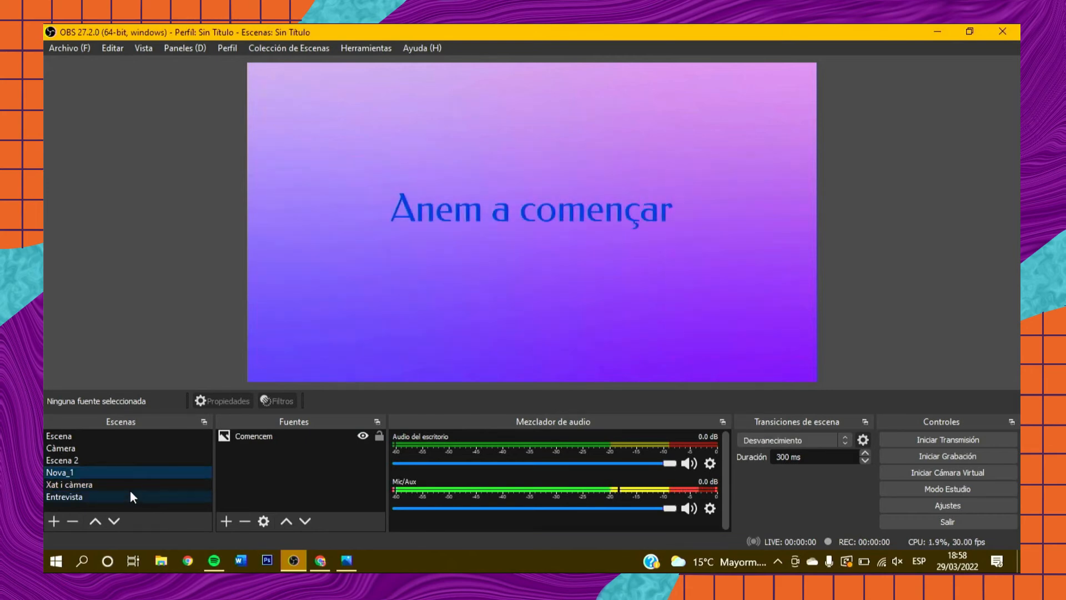
click(125, 486)
click(126, 495)
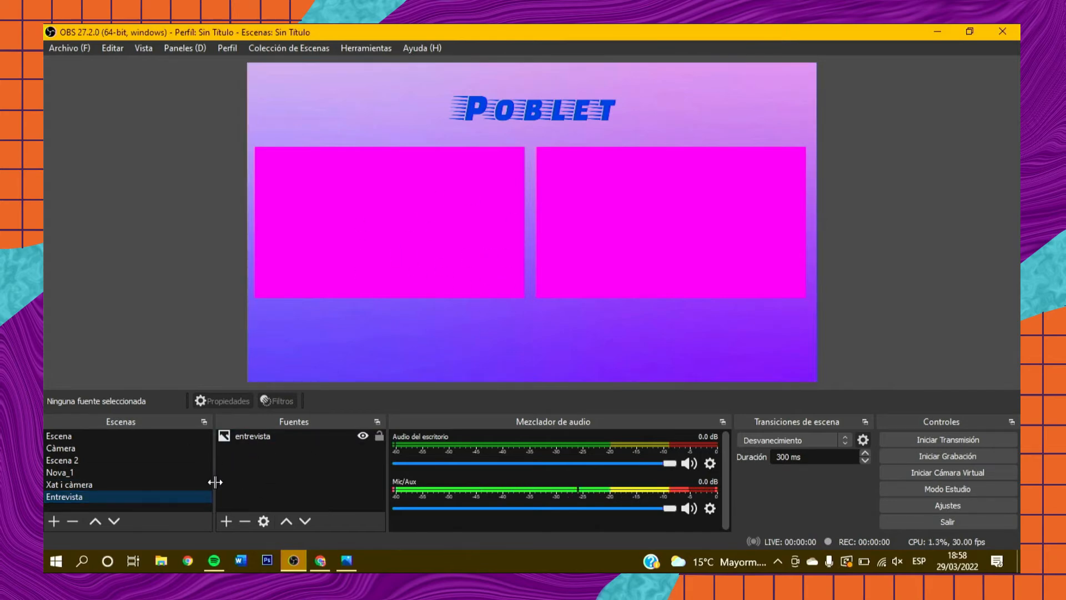
Add a media source named "morado" to the Entrevista scene, using the downloaded purple Pexels MP4 video from Downloads
right_click(293, 464)
mouse_move(370, 364)
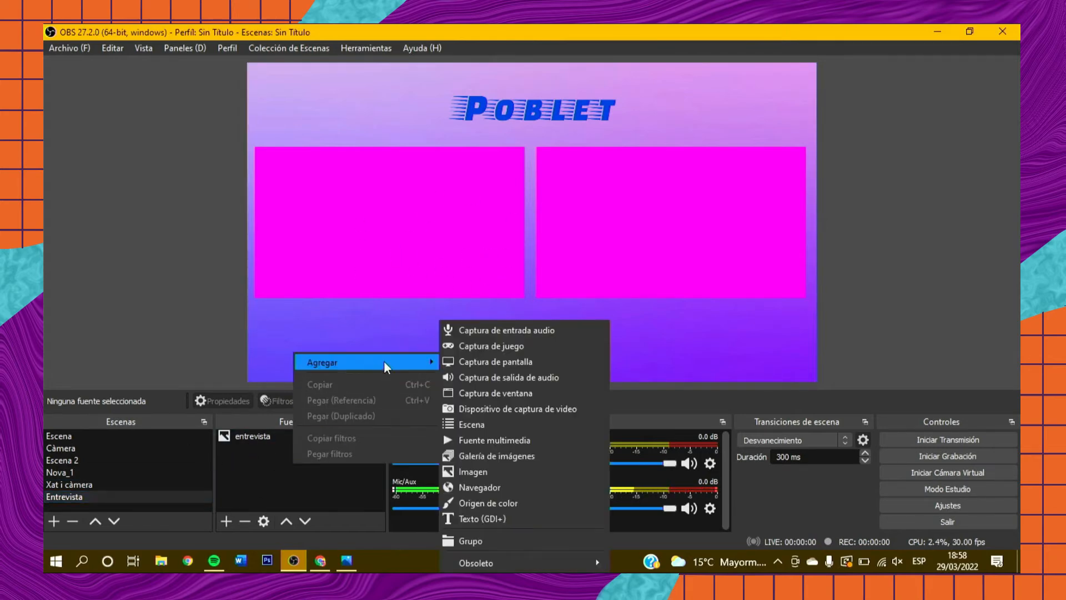
click(509, 441)
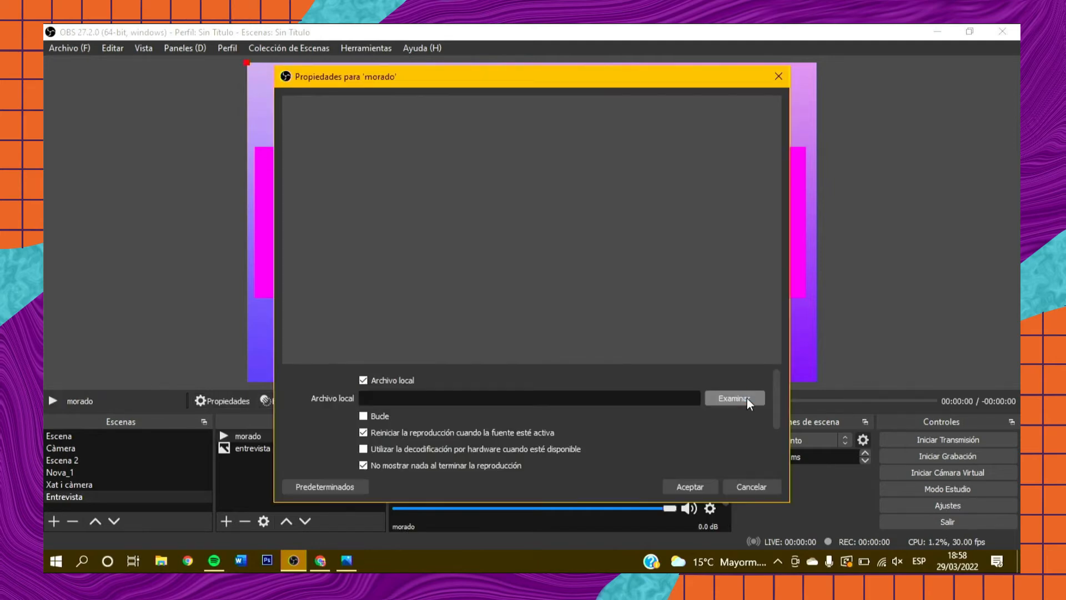
click(747, 398)
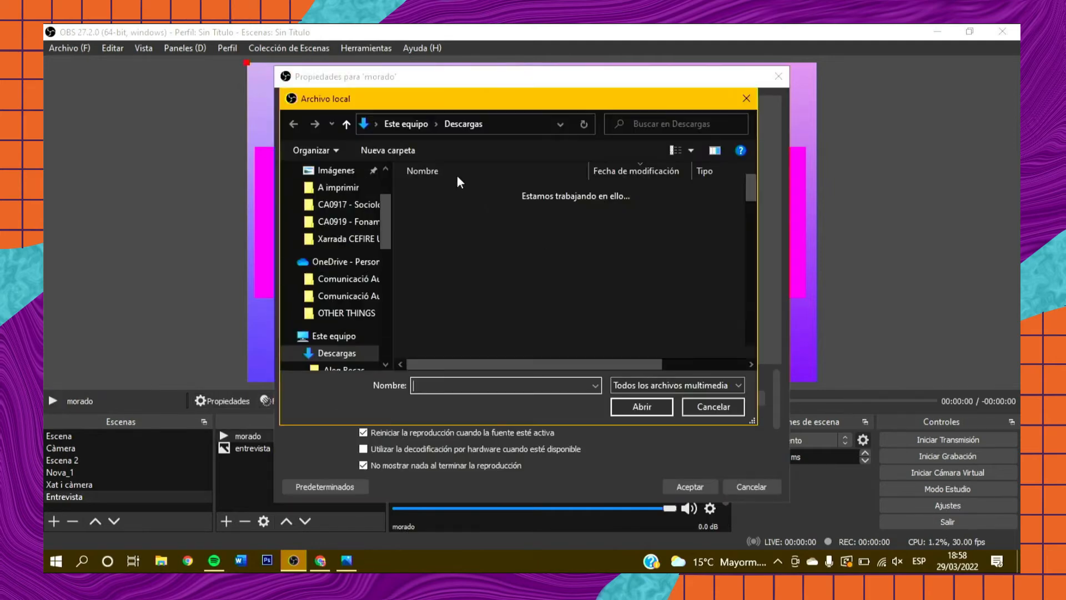
double_click(449, 218)
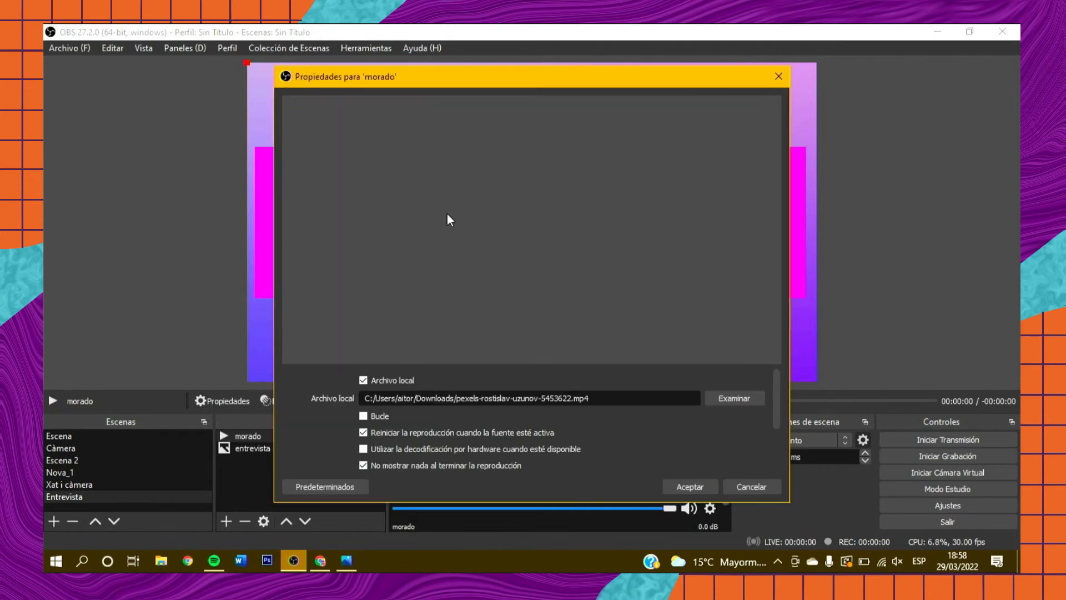
click(381, 416)
click(686, 487)
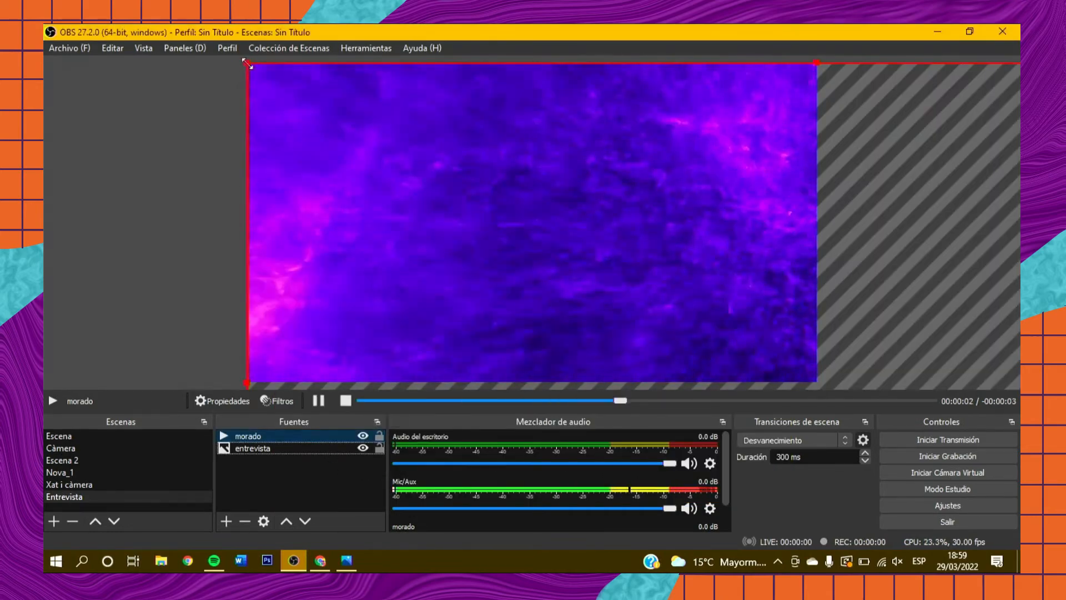
Restart playback of the morado video and turn on its Bucle (loop) option
drag(250, 65, 713, 346)
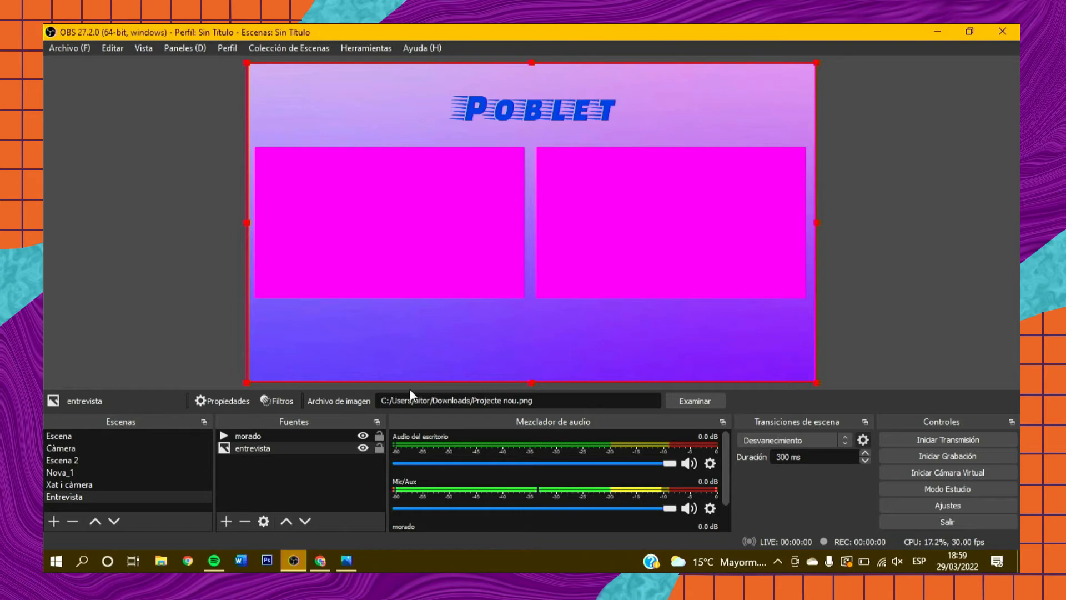
click(329, 433)
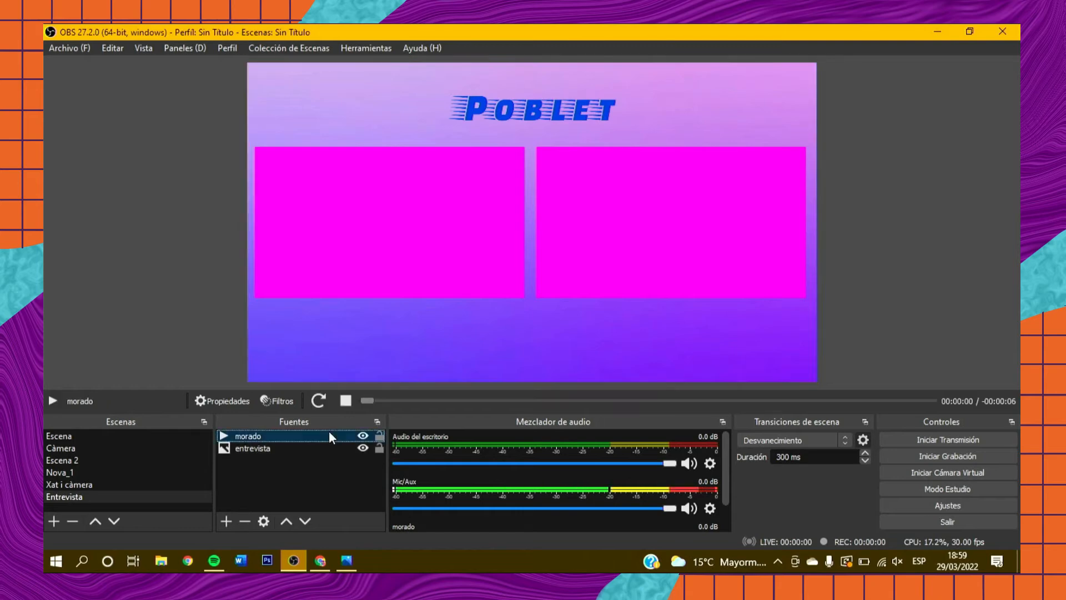
click(314, 399)
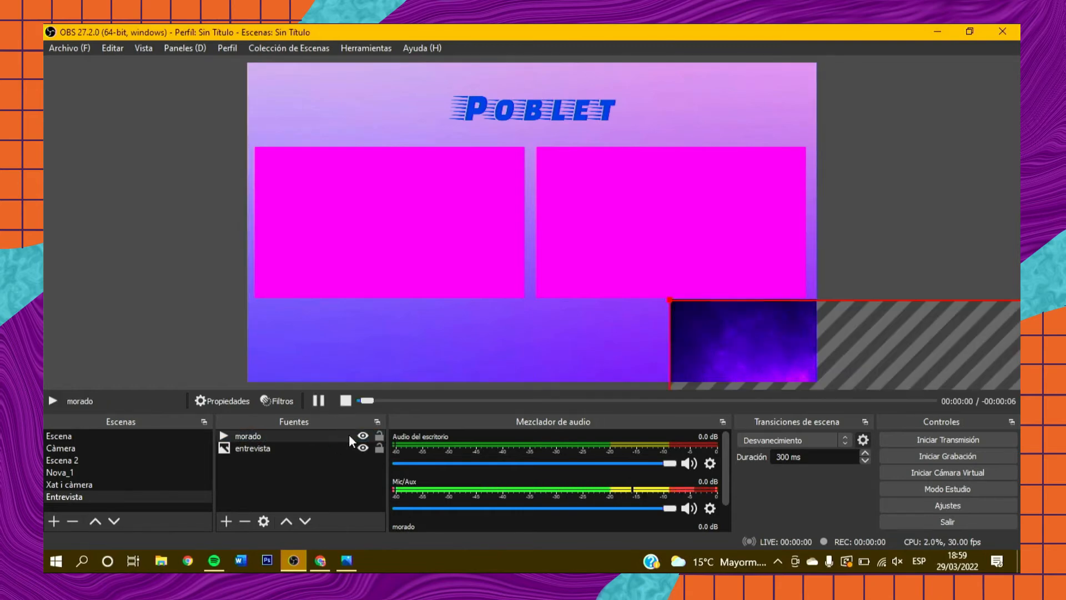
double_click(347, 433)
click(364, 416)
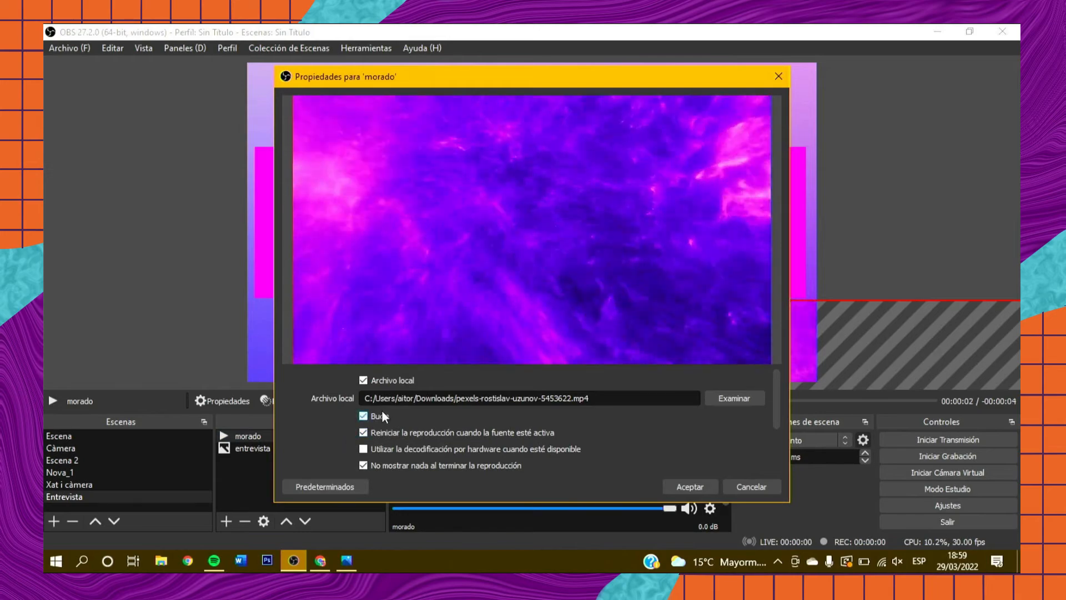
click(690, 486)
Fit the morado video to the full canvas and hide the source
drag(673, 300, 290, 131)
drag(594, 249, 765, 384)
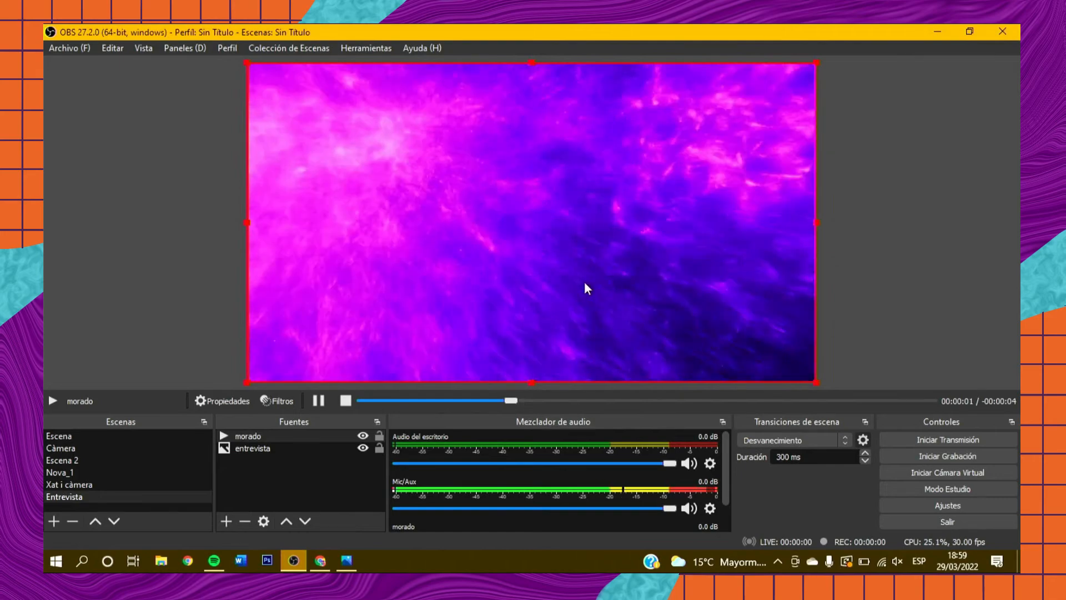
click(353, 459)
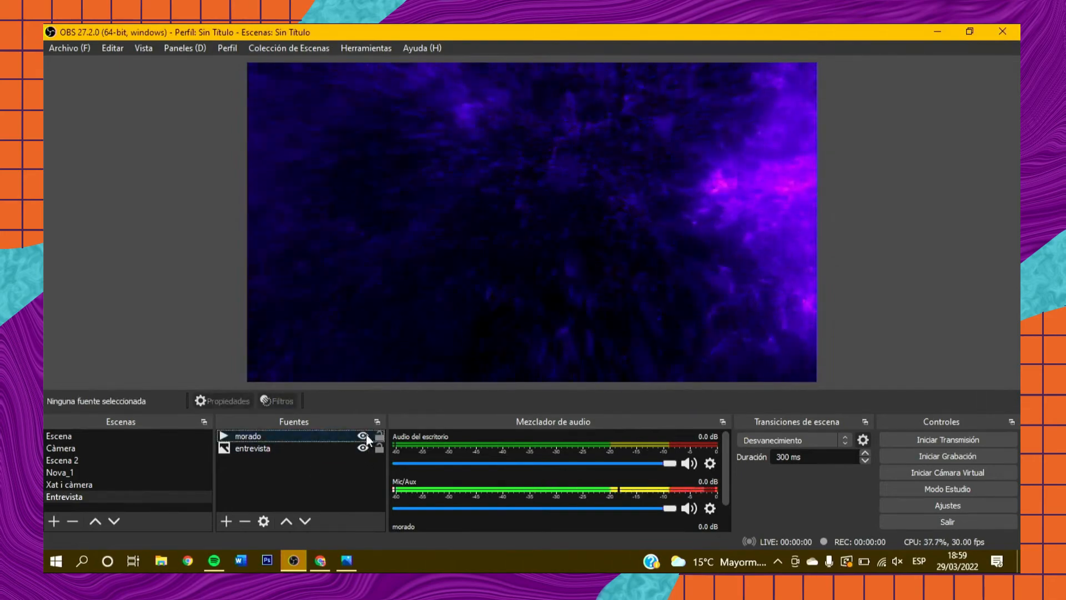
click(363, 437)
click(363, 437)
click(362, 437)
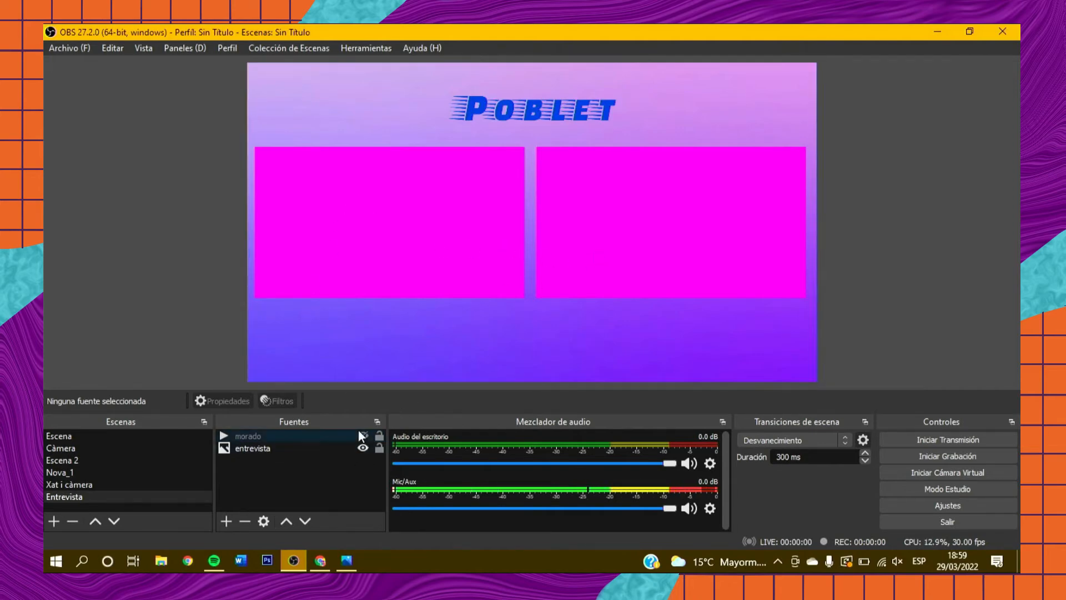
Switch to Photopea in Chrome and open the interview project "Projecte nou.psd" with the Poblet title and two frames
click(327, 559)
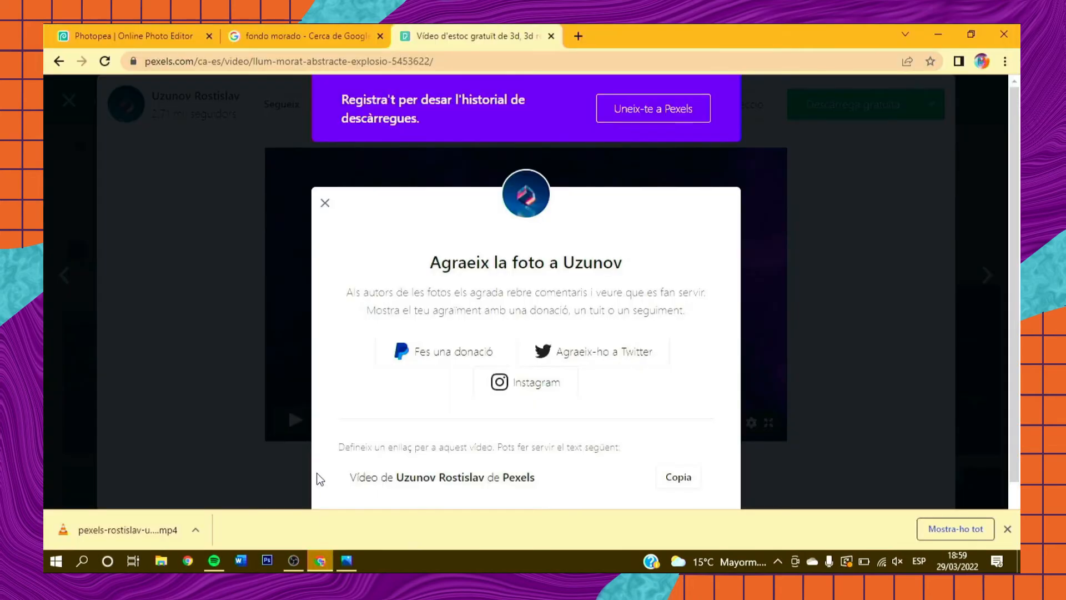
click(165, 30)
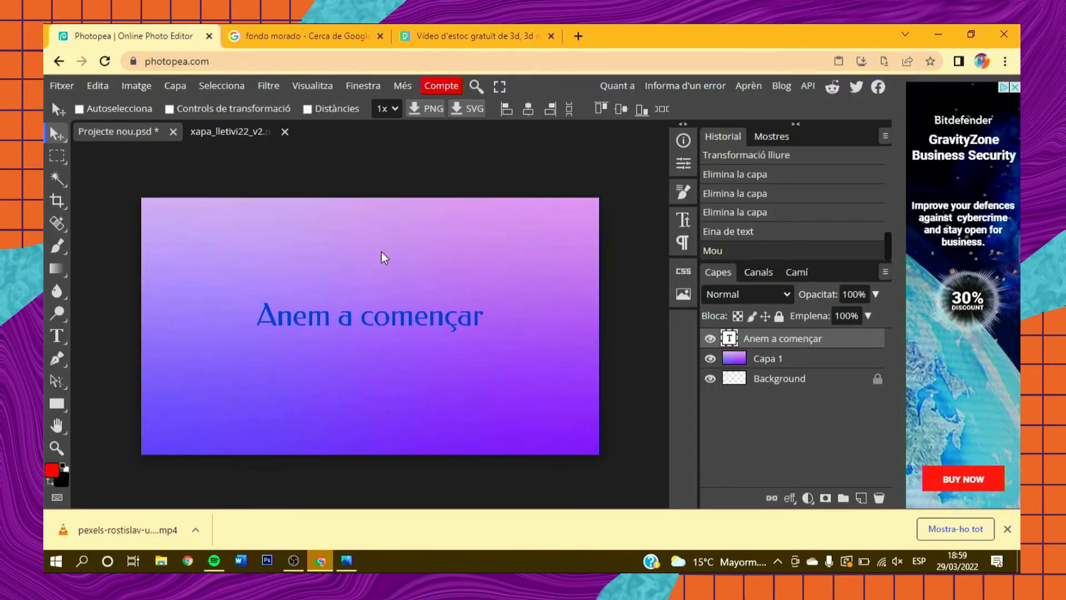
click(1008, 529)
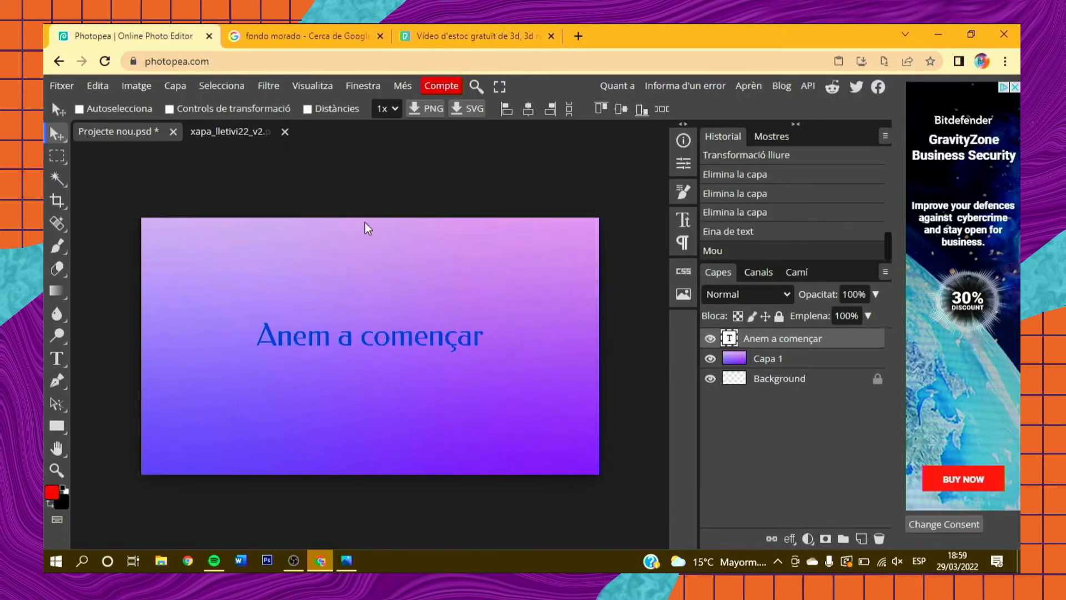
click(71, 91)
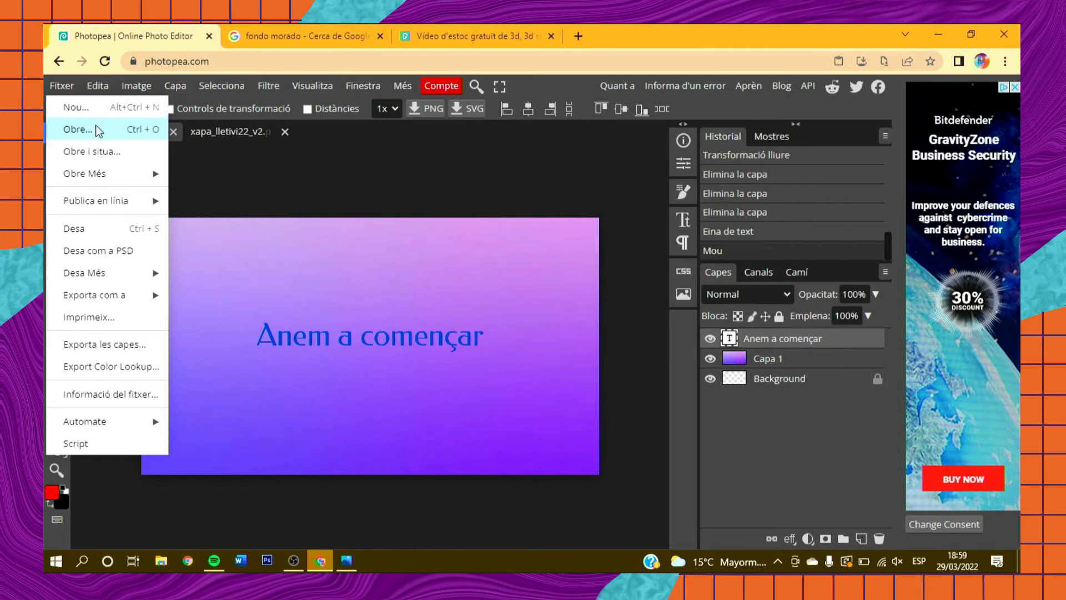
click(78, 130)
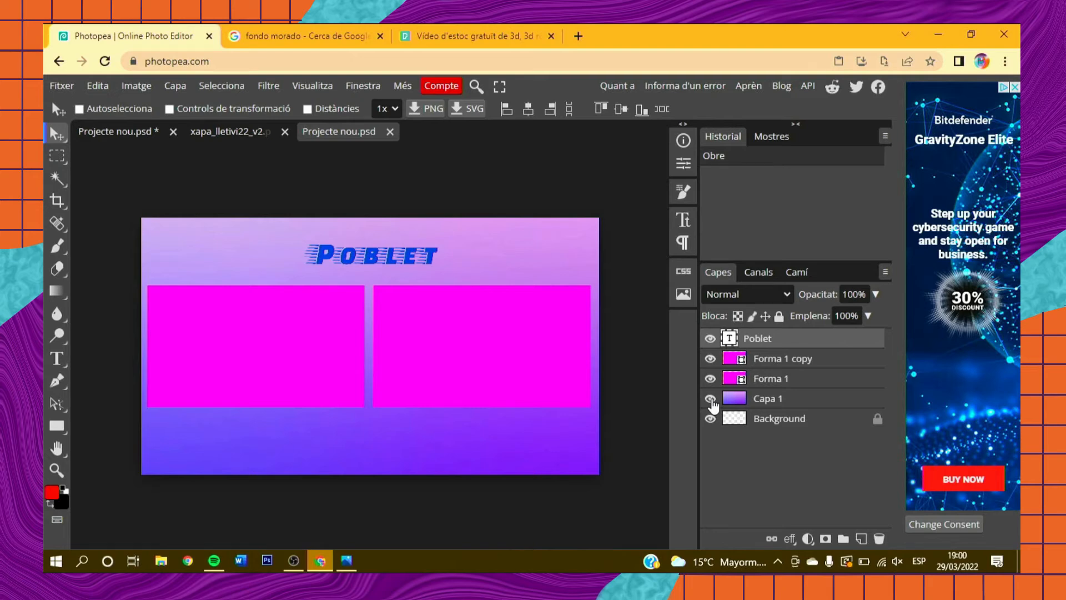
Hide the Capa 1 gradient layer and export the transparent design as a 1920 × 1080 px PNG named "Projecte nou"
click(791, 403)
click(710, 399)
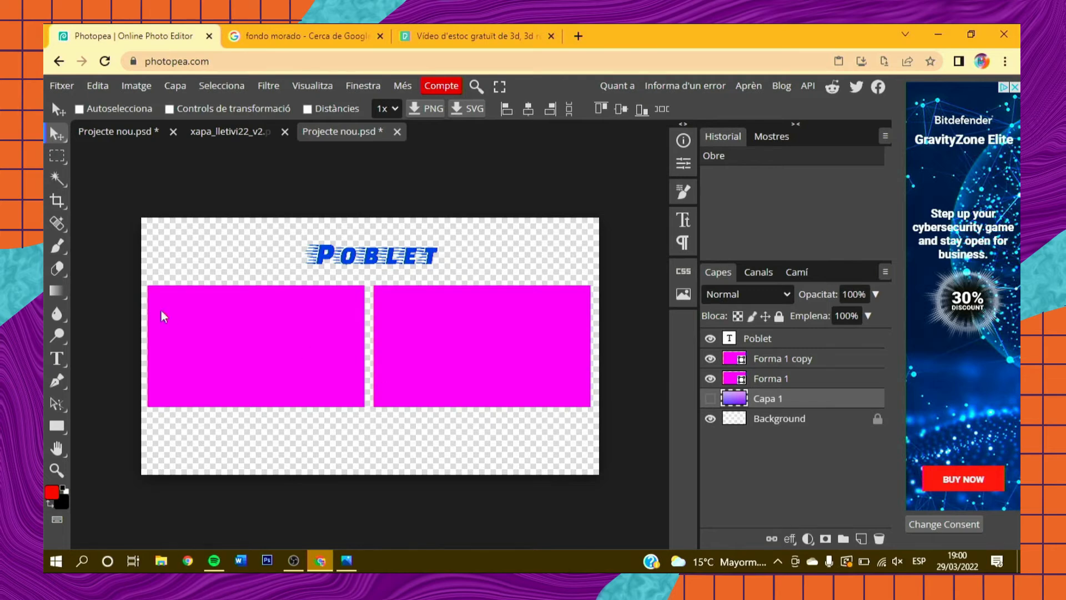
click(62, 85)
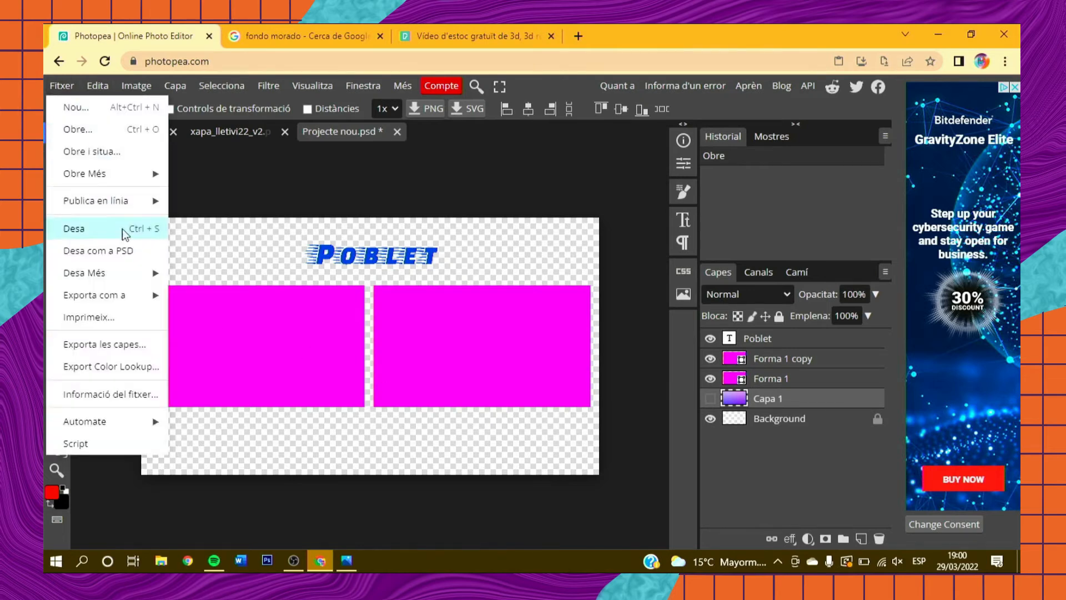
mouse_move(138, 295)
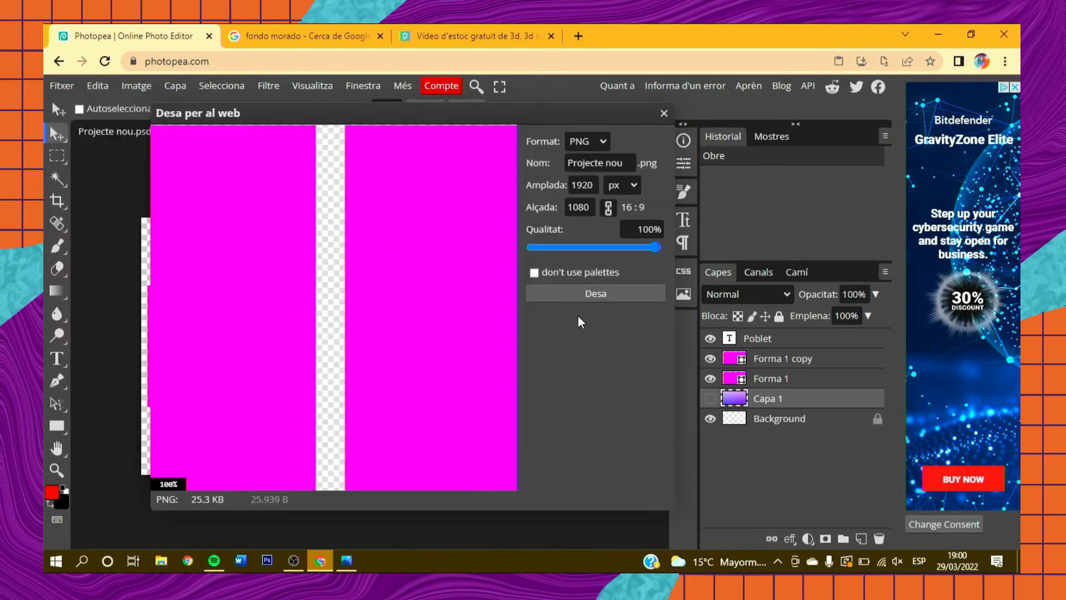
click(583, 297)
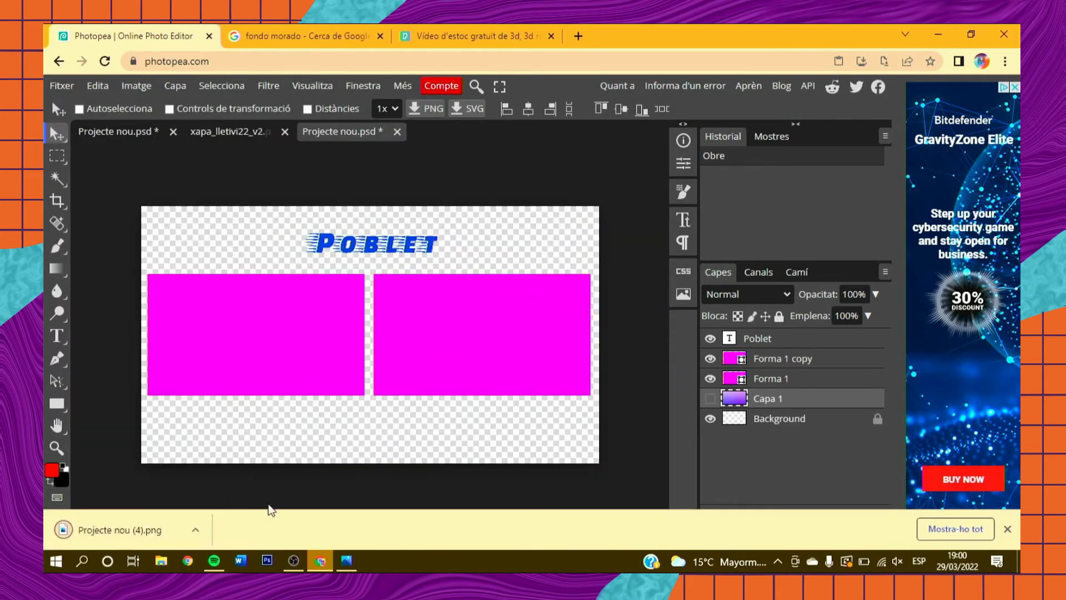
Switch to OBS and add an image source named "entrevista_transp" to the Entrevista scene, using "Projecte nou (4).png"
click(313, 528)
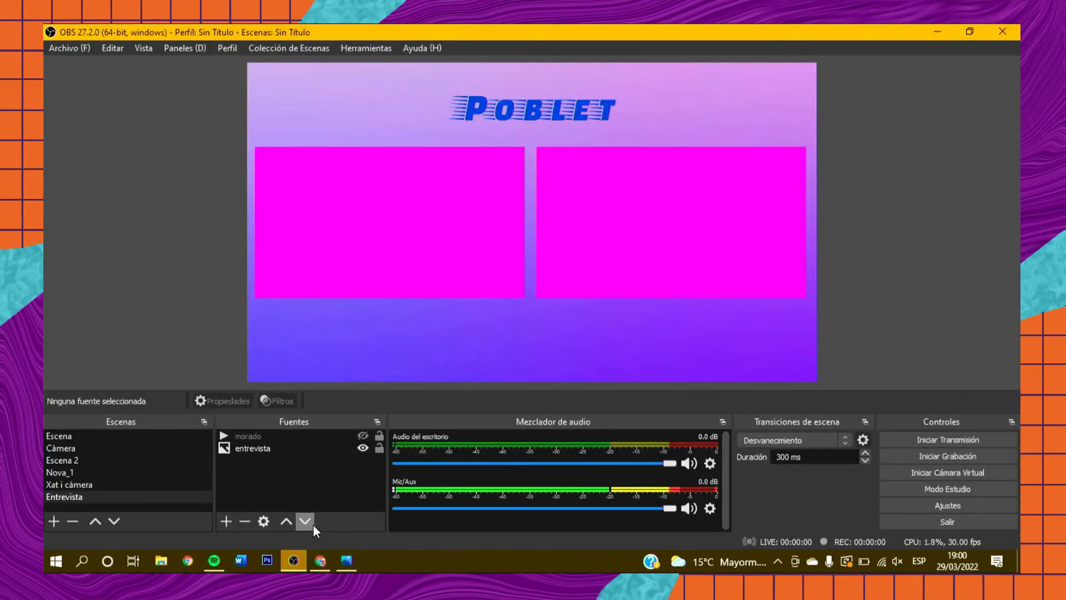
right_click(288, 481)
mouse_move(411, 382)
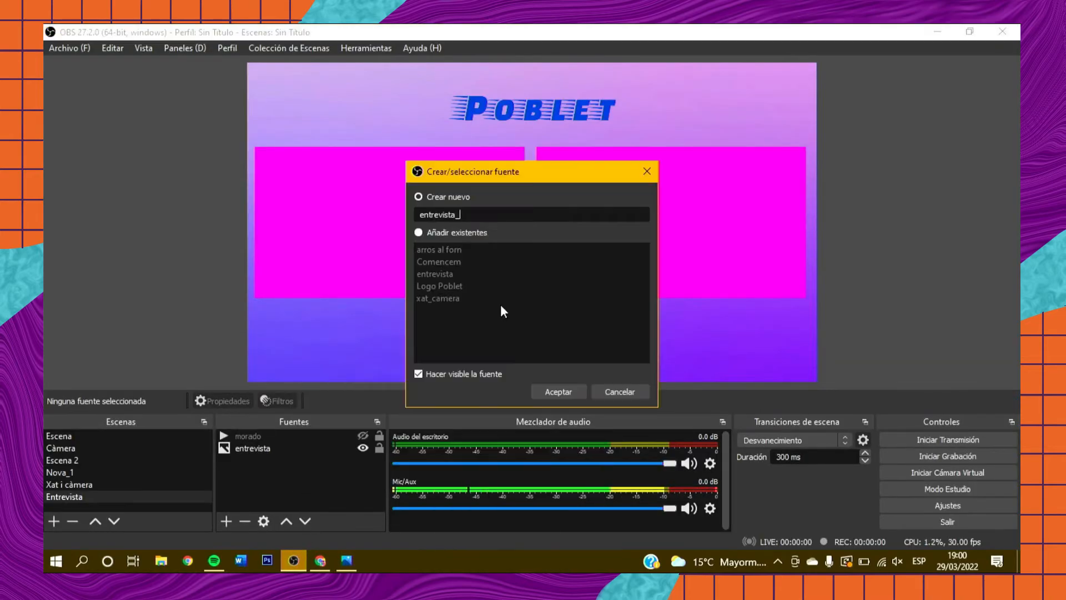
text(transp)
key(Return)
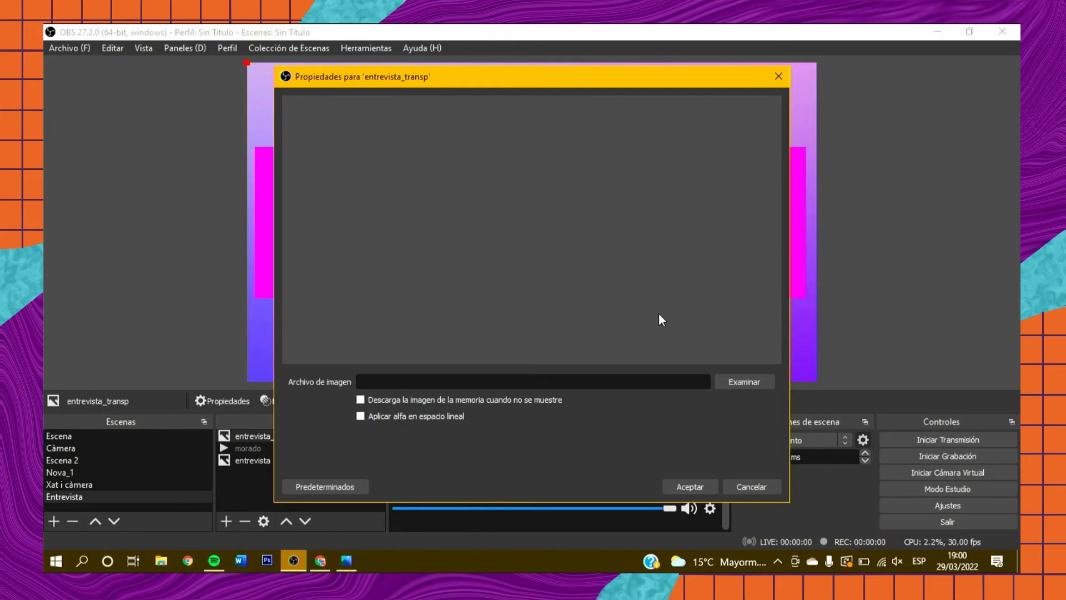
click(735, 382)
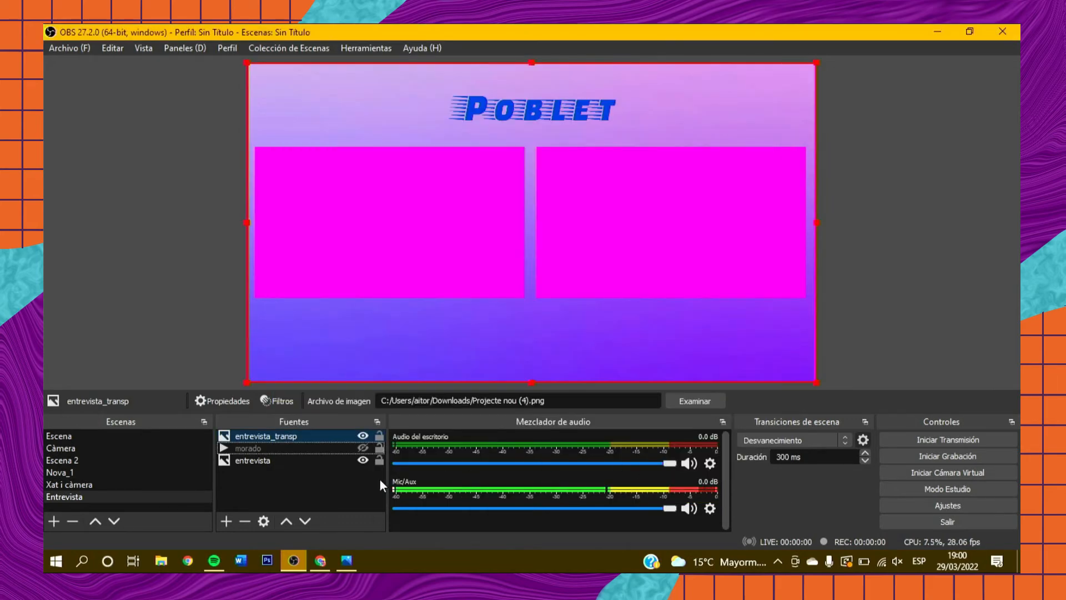
click(324, 482)
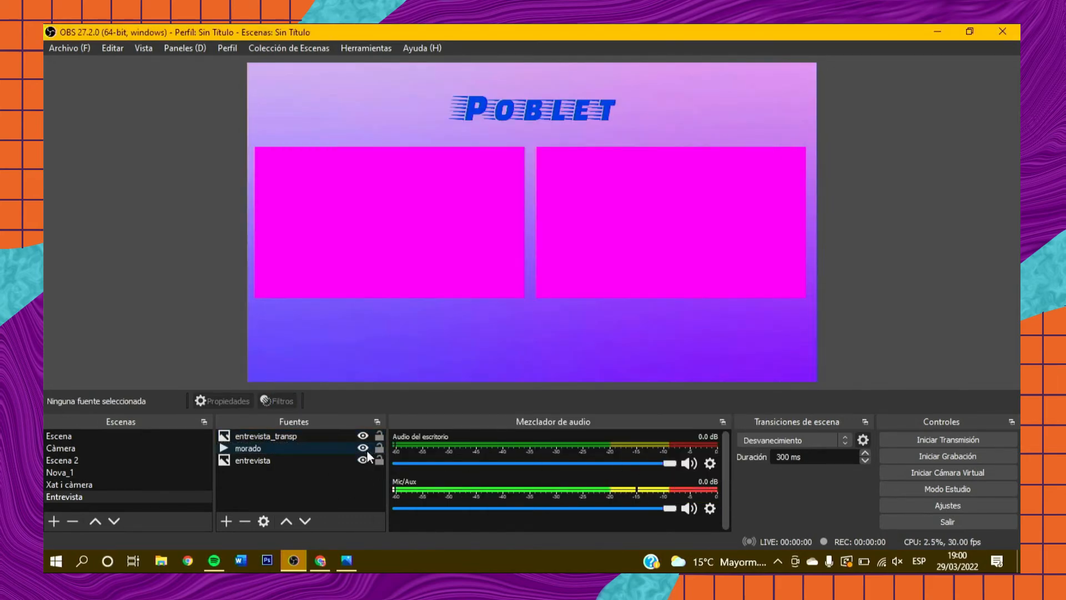
Hide the entrevista image and leave only the morado video and the entrevista_transp image visible in the Entrevista scene
click(367, 450)
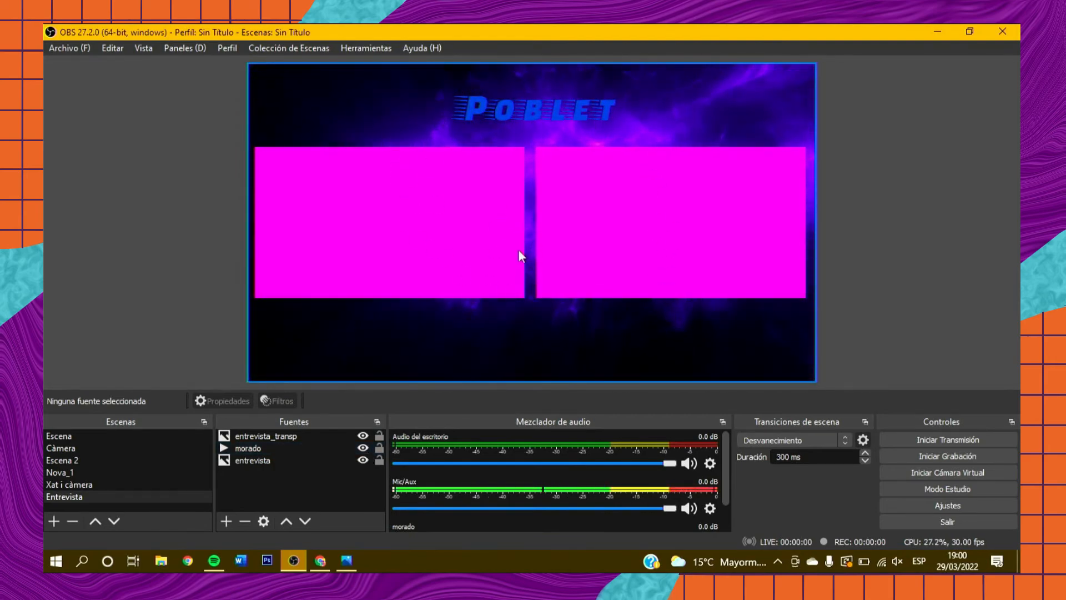
click(362, 448)
click(362, 436)
click(364, 460)
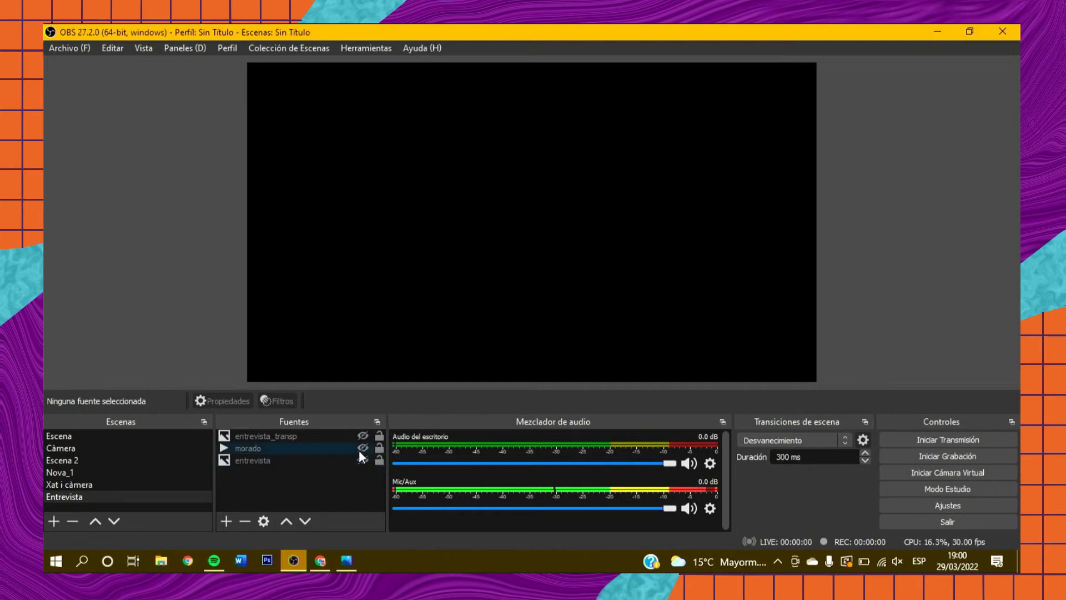
click(361, 448)
click(362, 435)
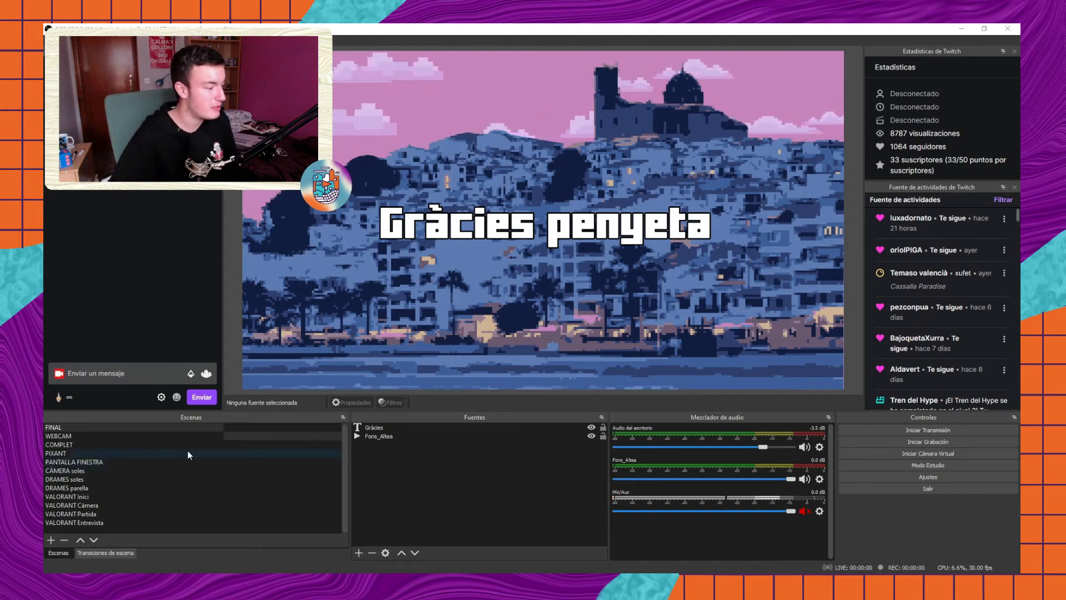
Examine the INICI scene, skip ahead in its Arranca_8b video and open the WEBCAM scene
scroll(167, 444, up, 1)
click(135, 429)
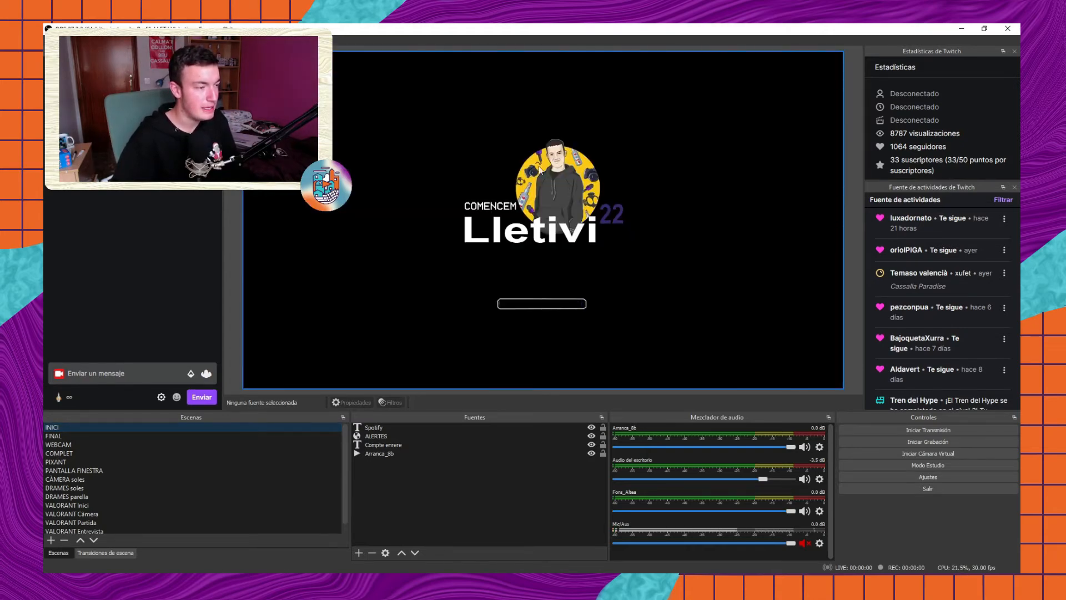
click(384, 453)
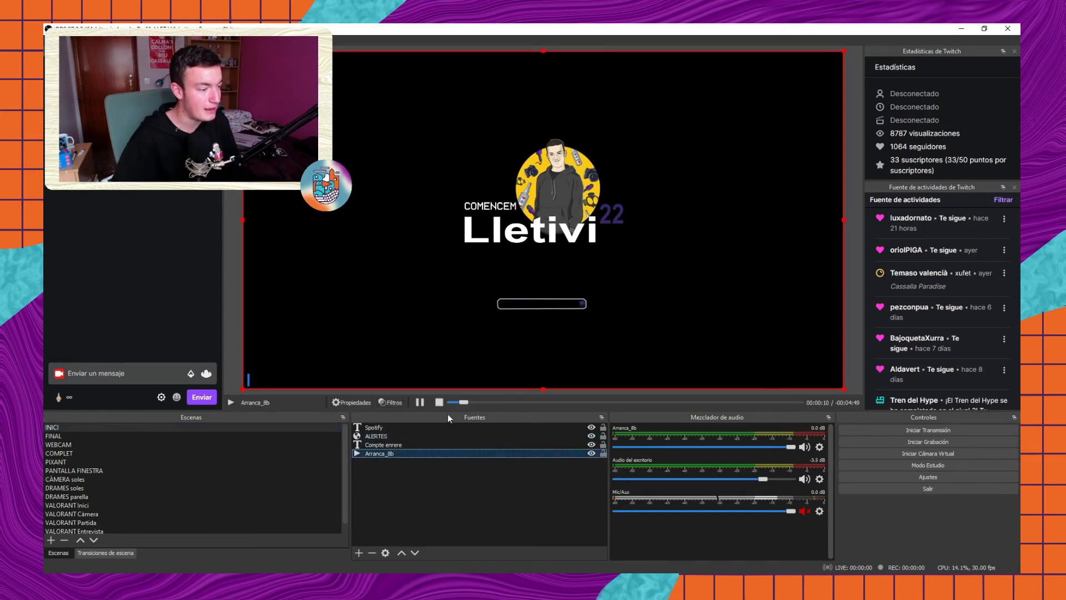
drag(468, 403, 615, 404)
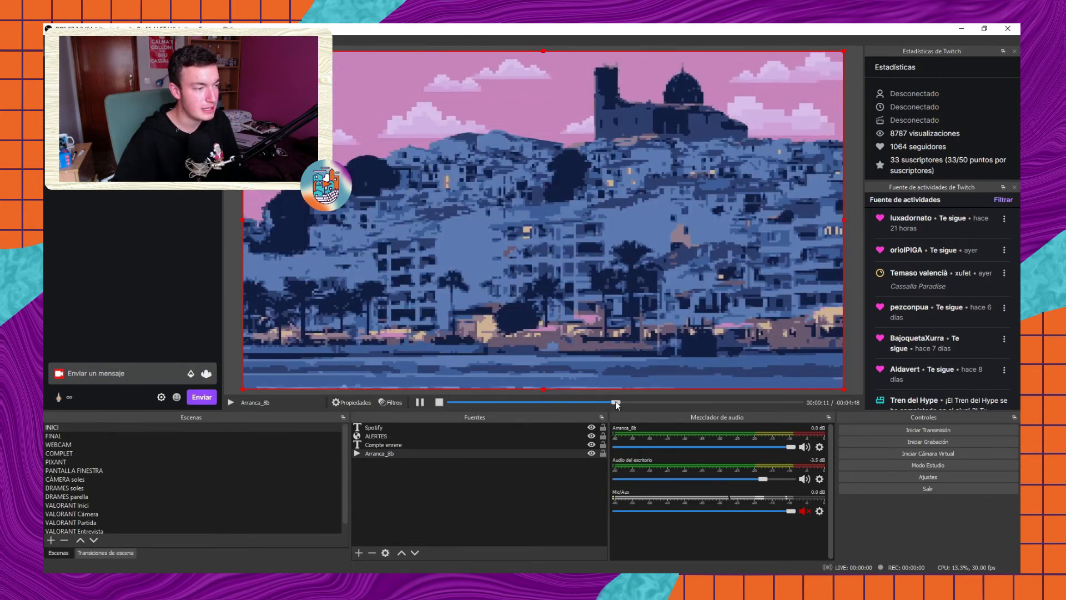
click(77, 446)
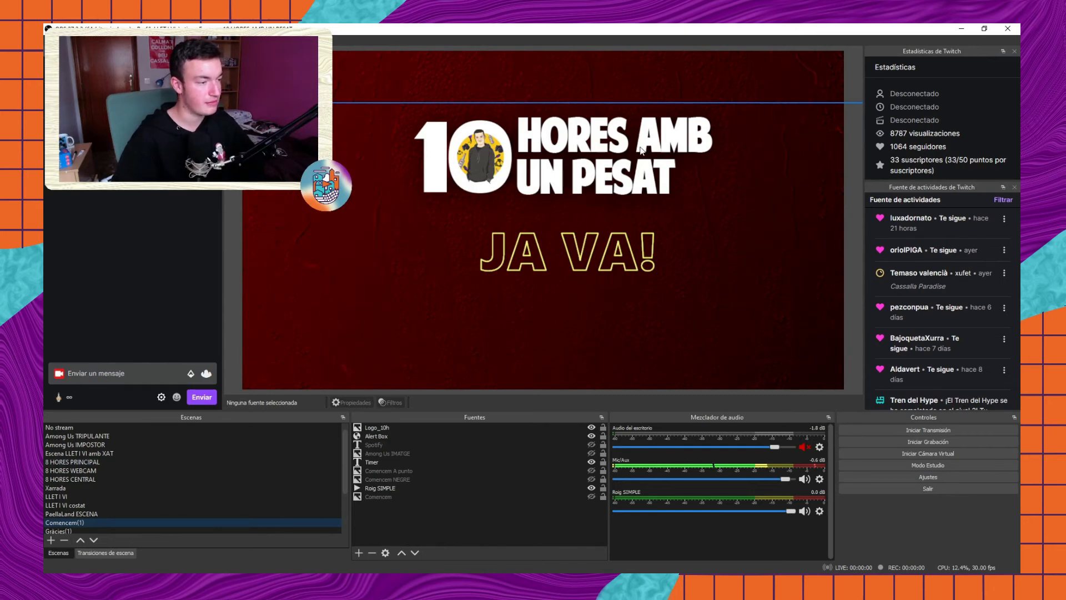
Examine the ROIG 2 and ROIG scenes and the Roig 10h background video source in the ROIG scene
scroll(111, 511, down, 2)
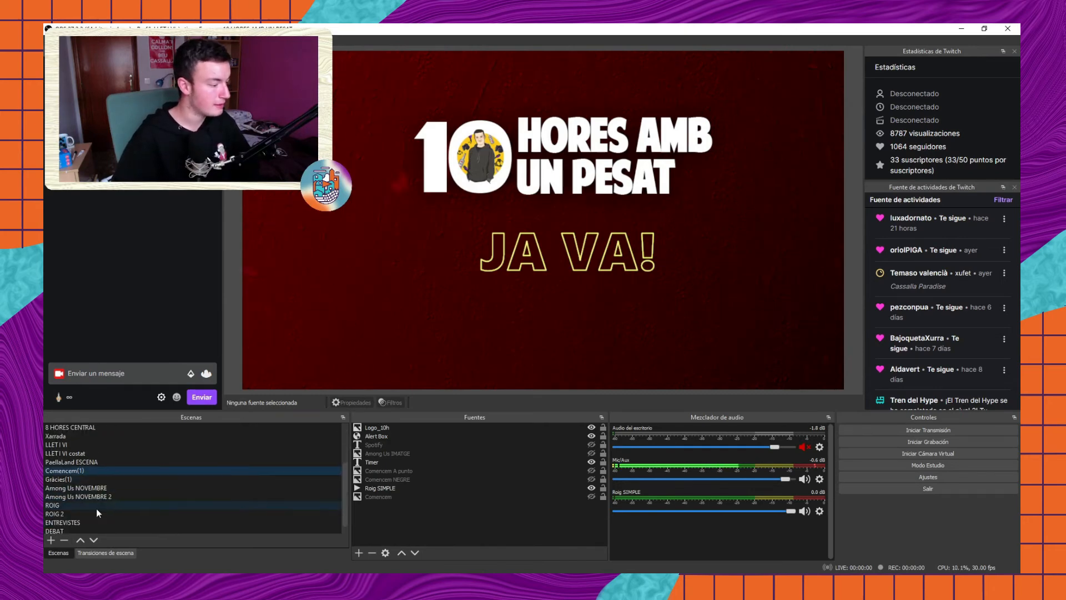
scroll(91, 497, down, 1)
click(70, 506)
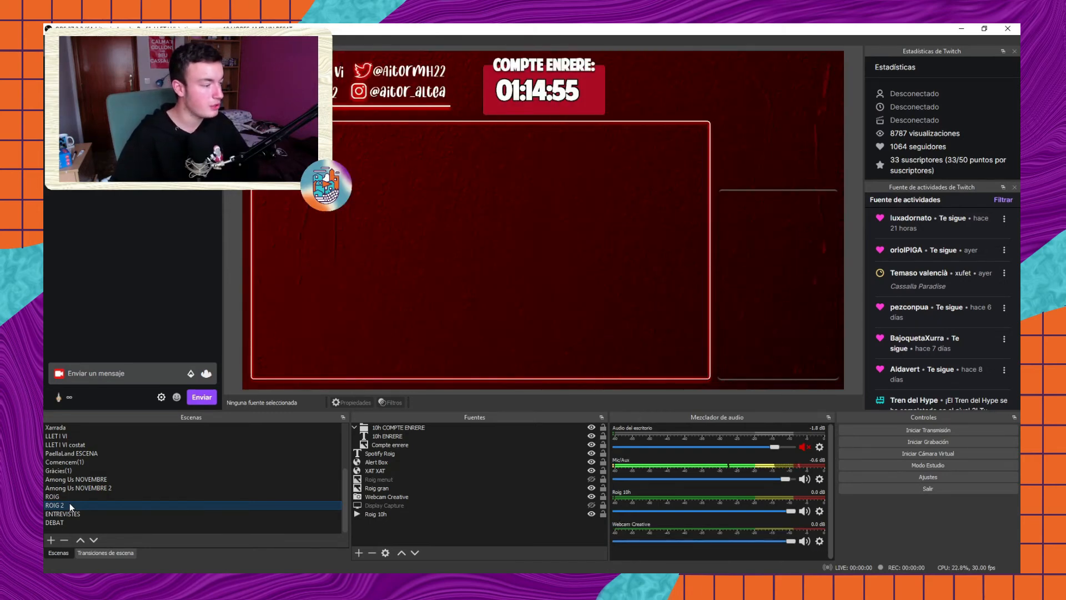
click(68, 498)
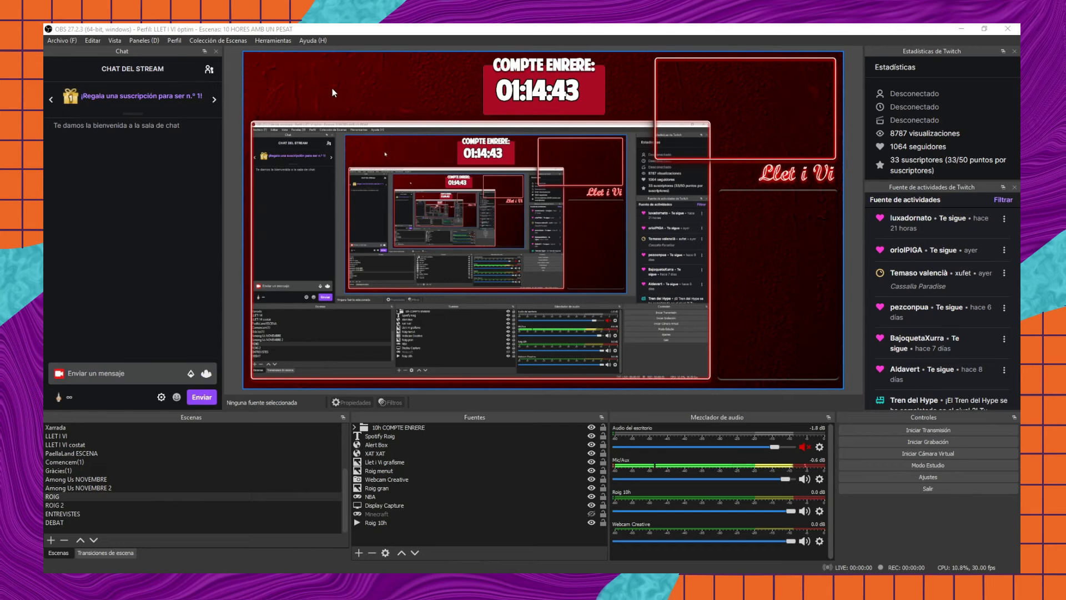
click(396, 522)
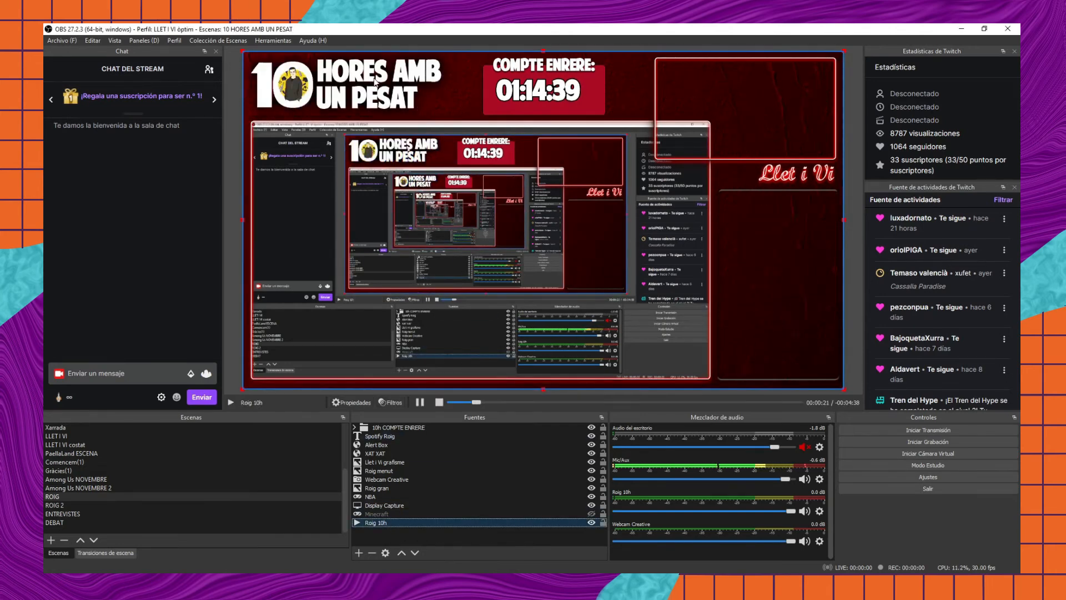